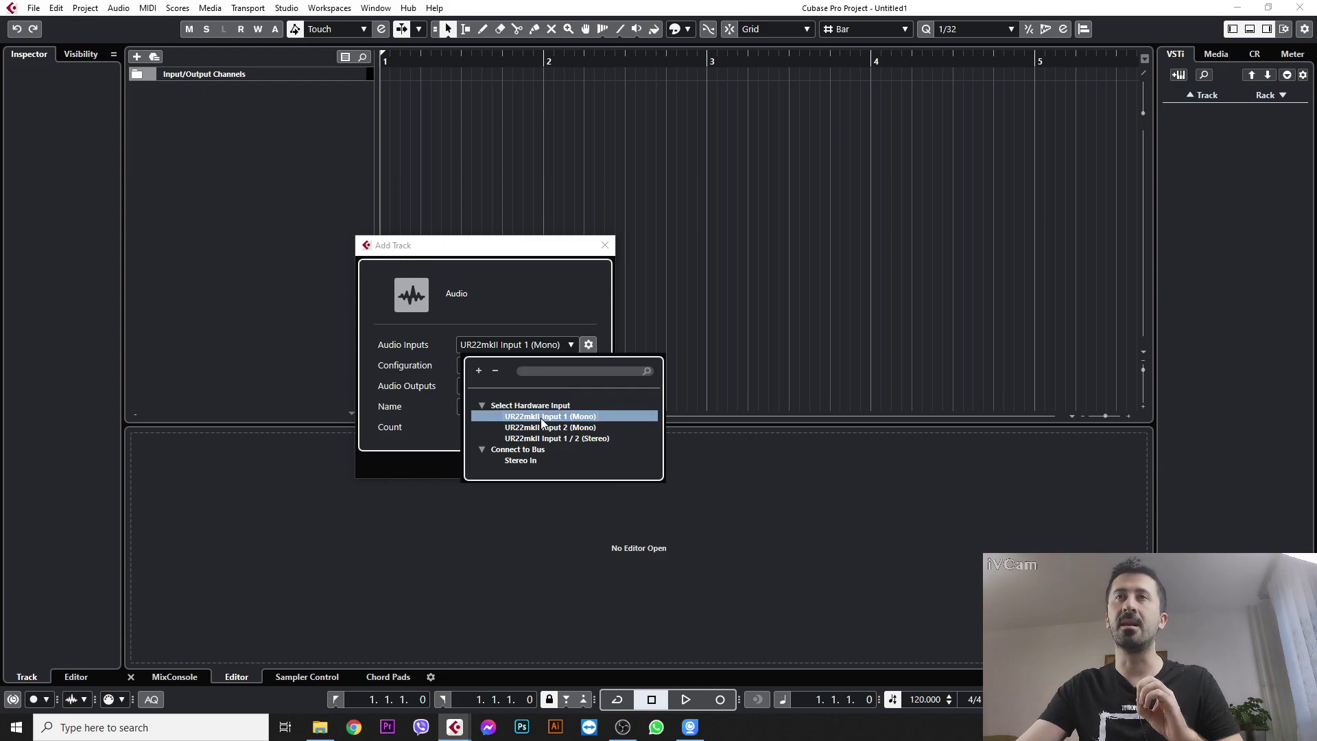
Add a mono audio track named "Fantom G7 klavir" with UR22mkII Input 1 (Mono) as its audio input
{"action": "left_click", "coordinate": [541, 418]}
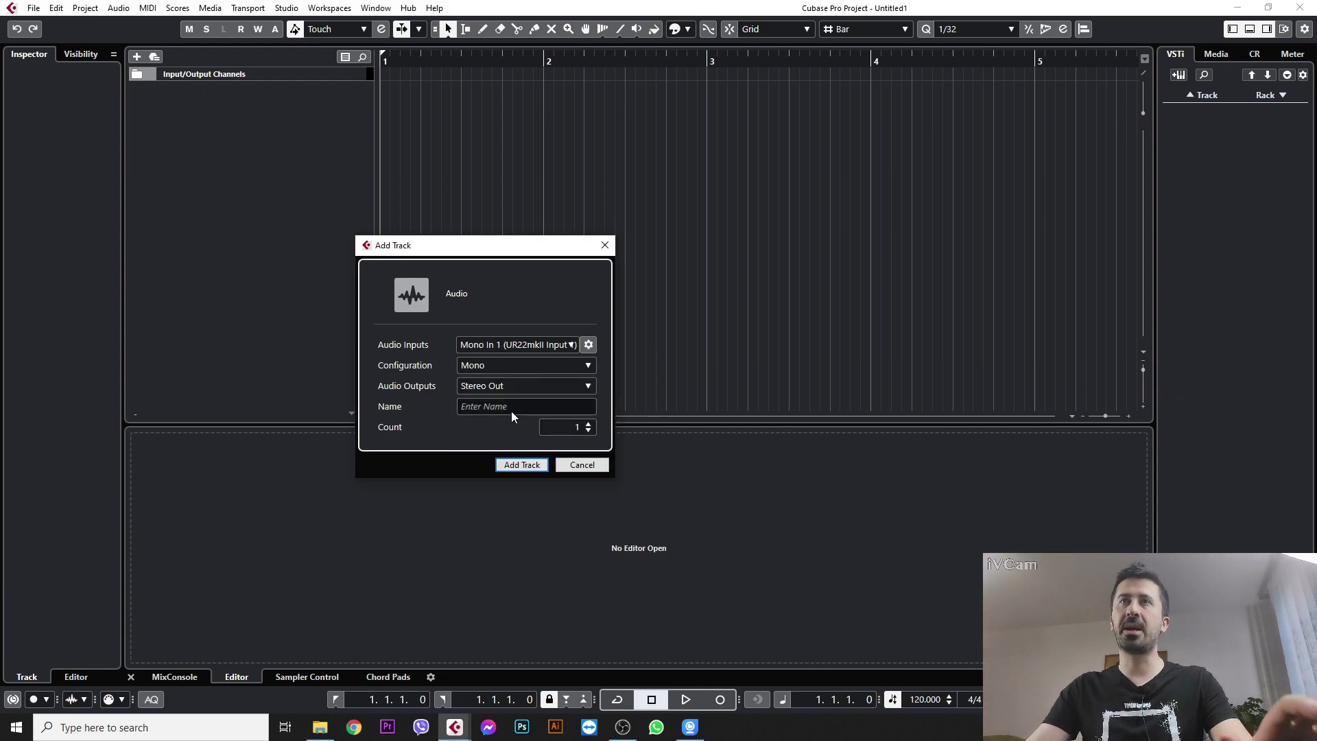
{"action": "left_click", "coordinate": [511, 408]}
{"action": "type", "text": "Fantom G7"}
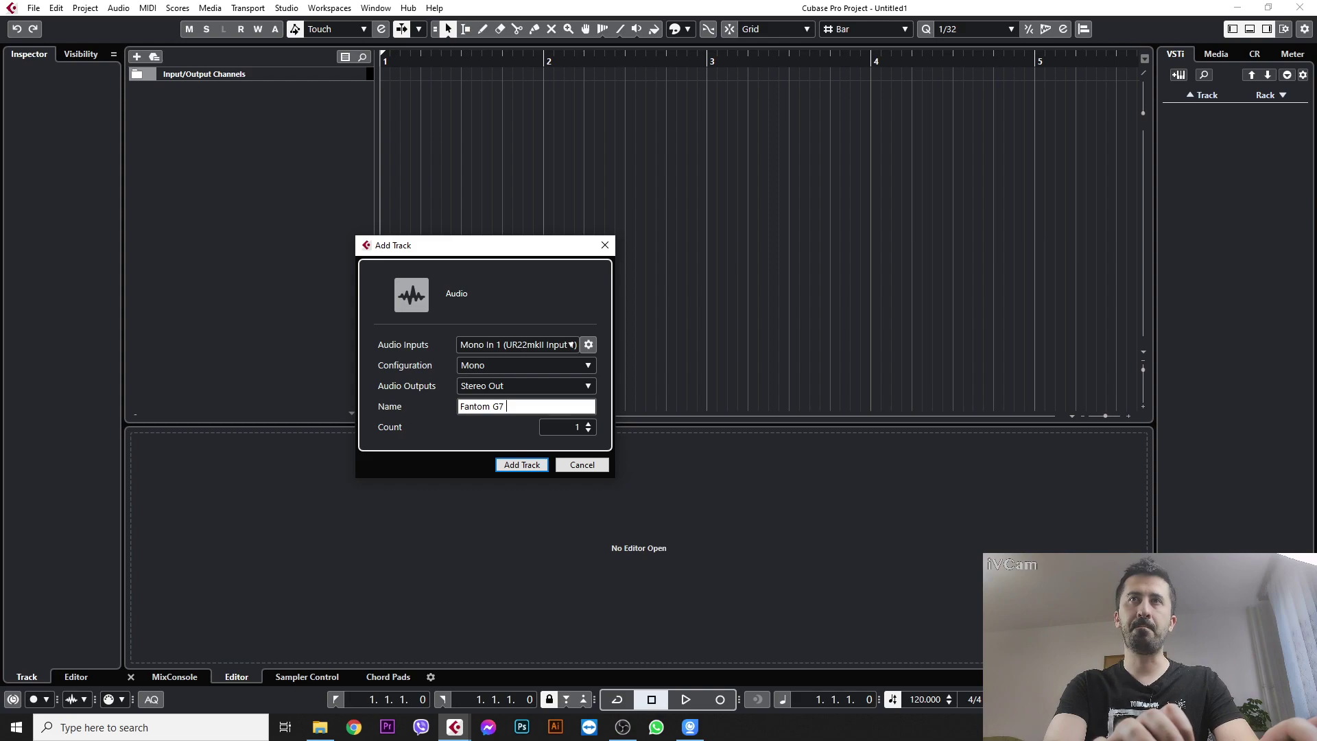
{"action": "type", "text": "Keys"}
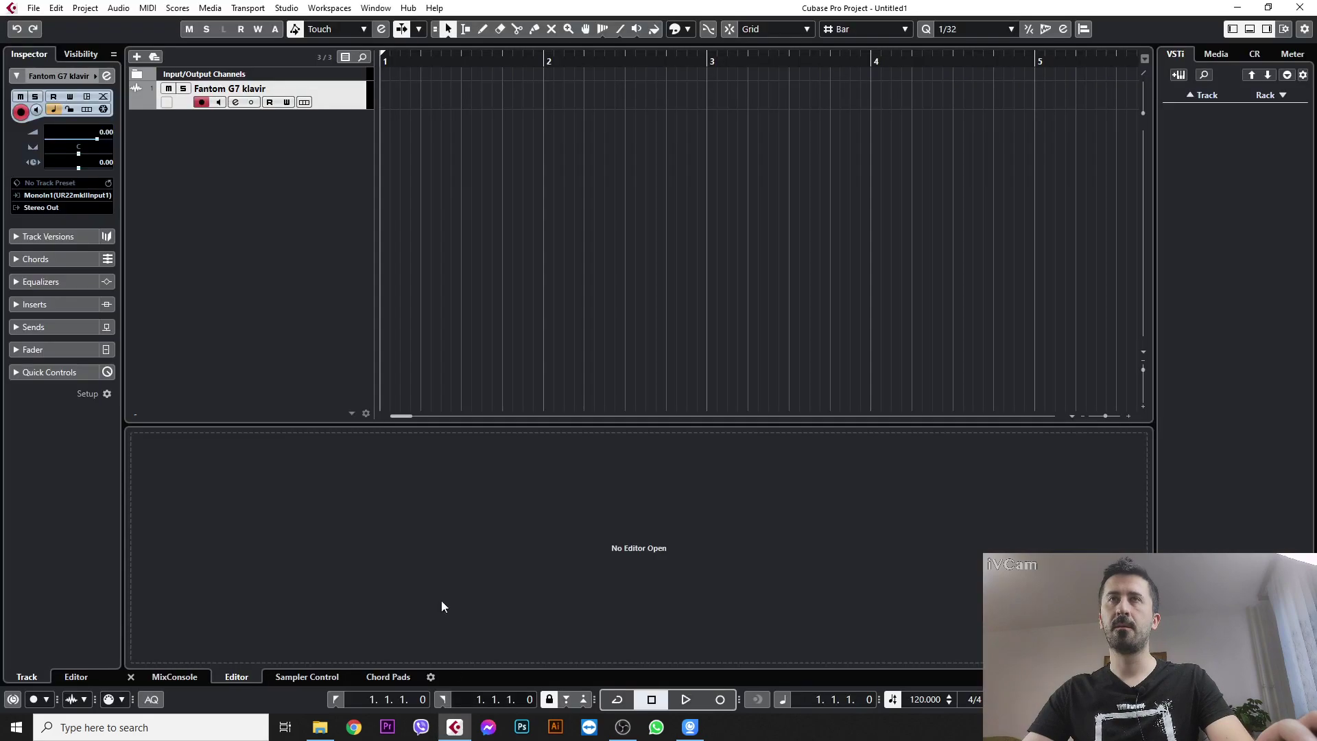
{"action": "left_click", "coordinate": [316, 249]}
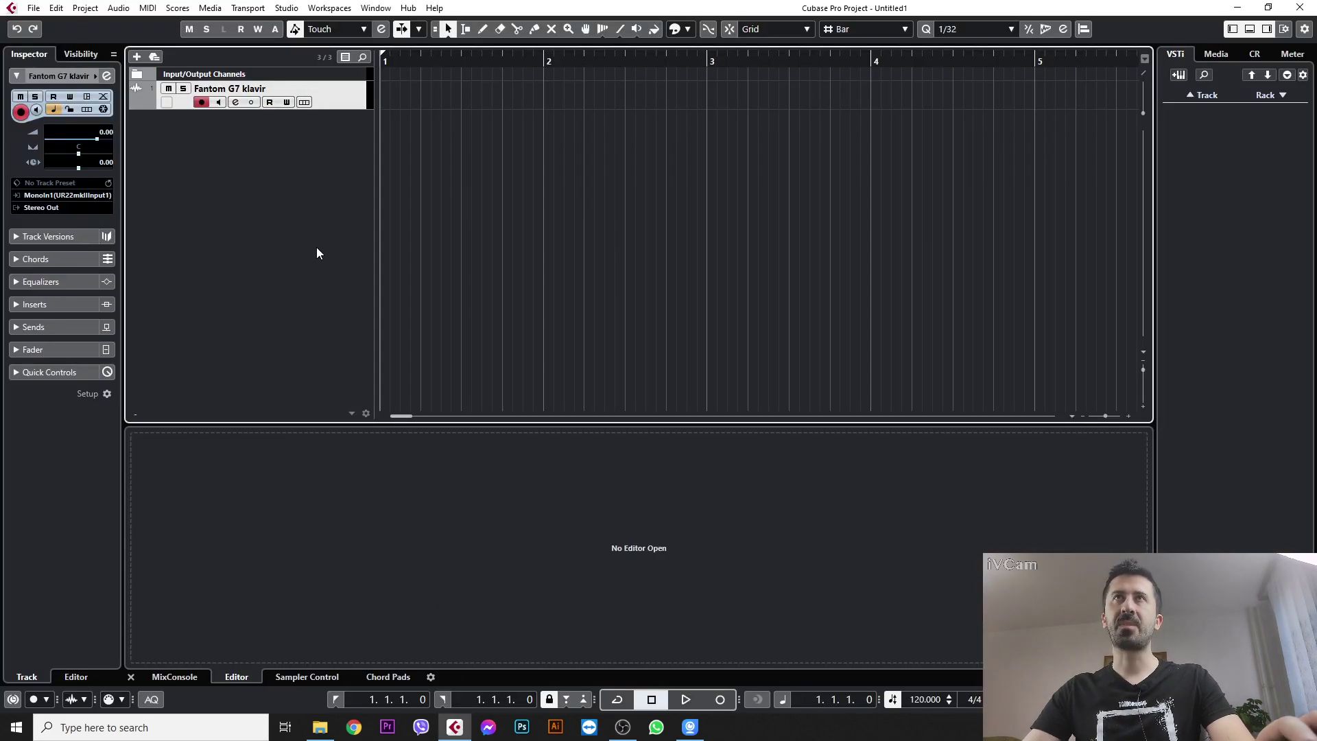
Begin adding a second audio track and assign UR22mkII Input 1 (Mono) as its audio input
{"action": "right_click", "coordinate": [267, 202]}
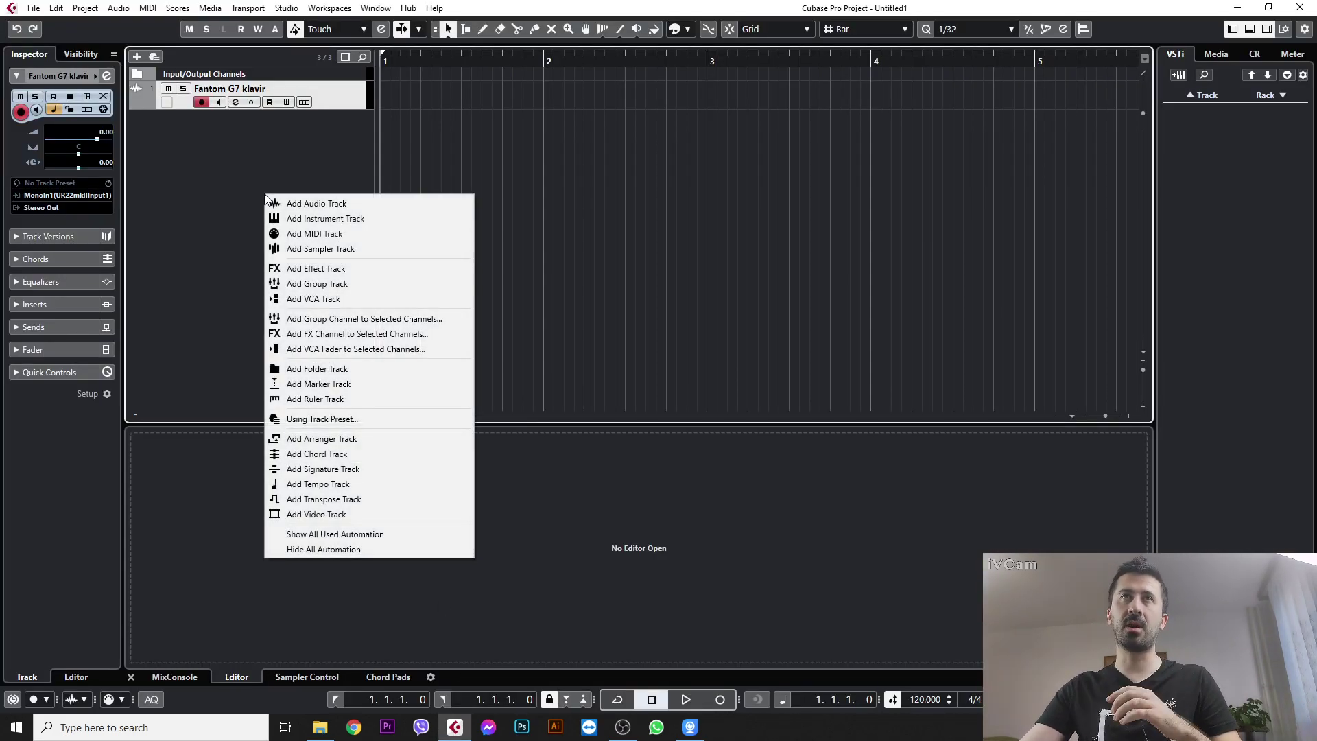
{"action": "left_click", "coordinate": [305, 203]}
{"action": "left_click", "coordinate": [509, 345]}
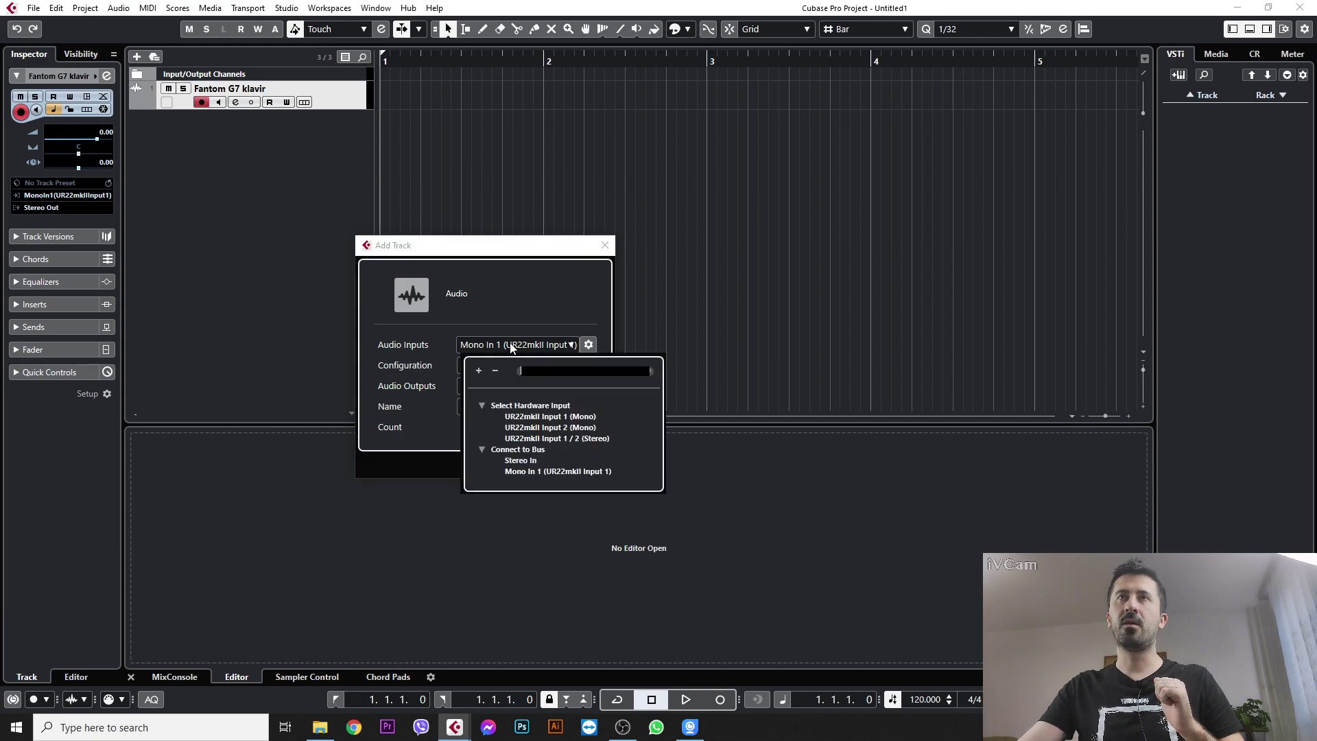
{"action": "left_click", "coordinate": [558, 418]}
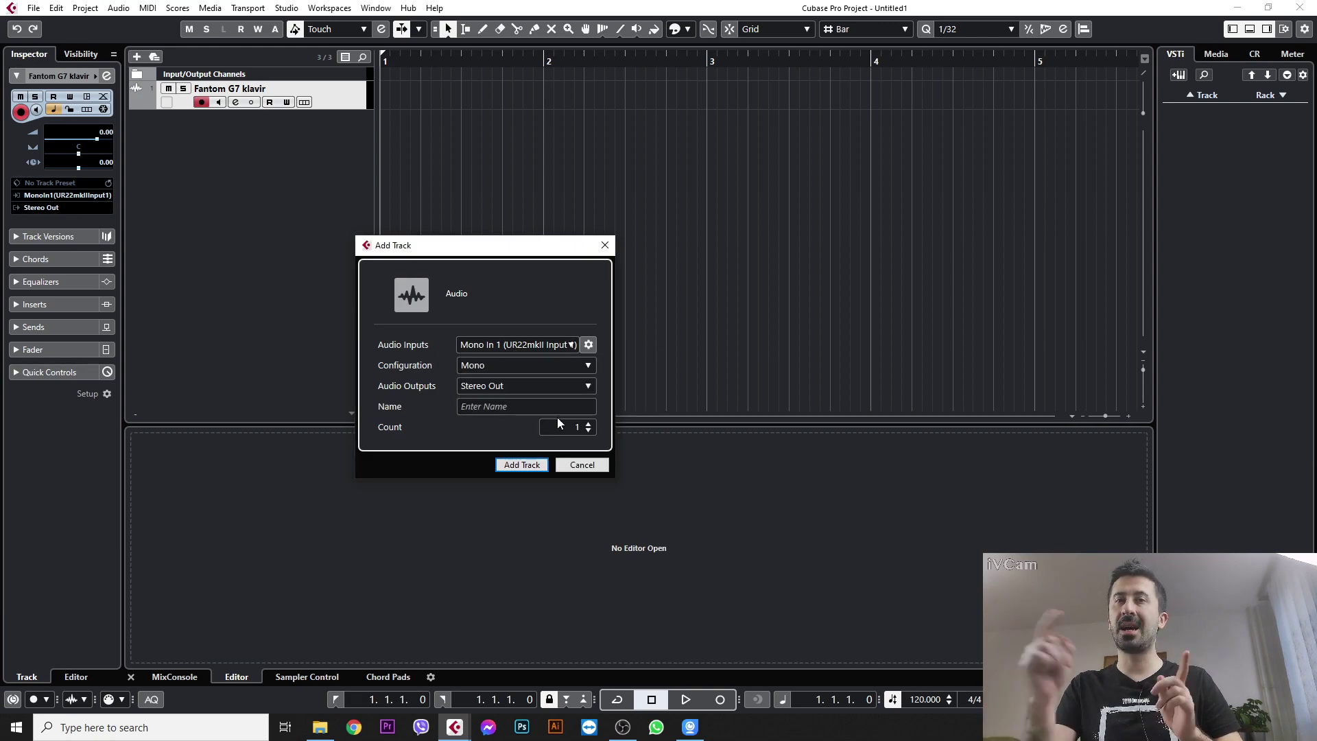
{"action": "left_click", "coordinate": [548, 346]}
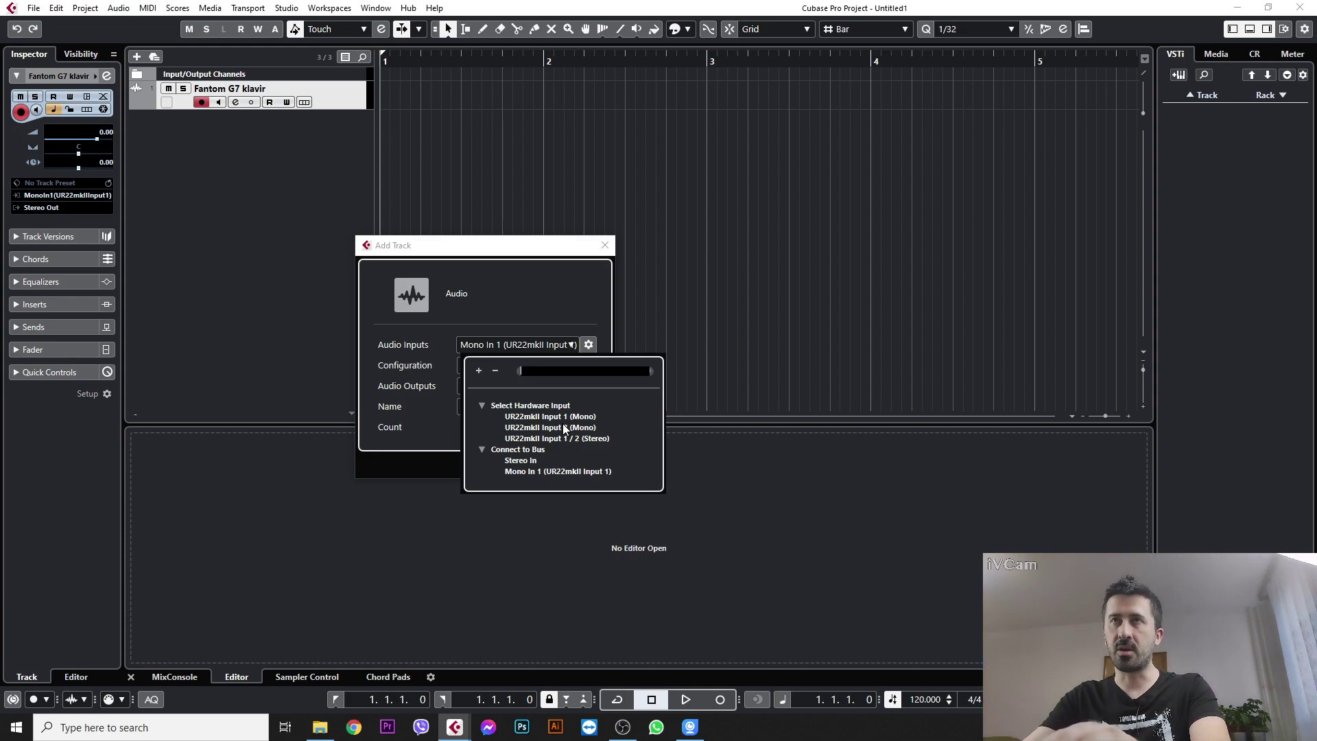
{"action": "left_click", "coordinate": [542, 416]}
Name the second track "Fantom G7 strings", keep its configuration Mono, and add it to the project
{"action": "left_click", "coordinate": [493, 405]}
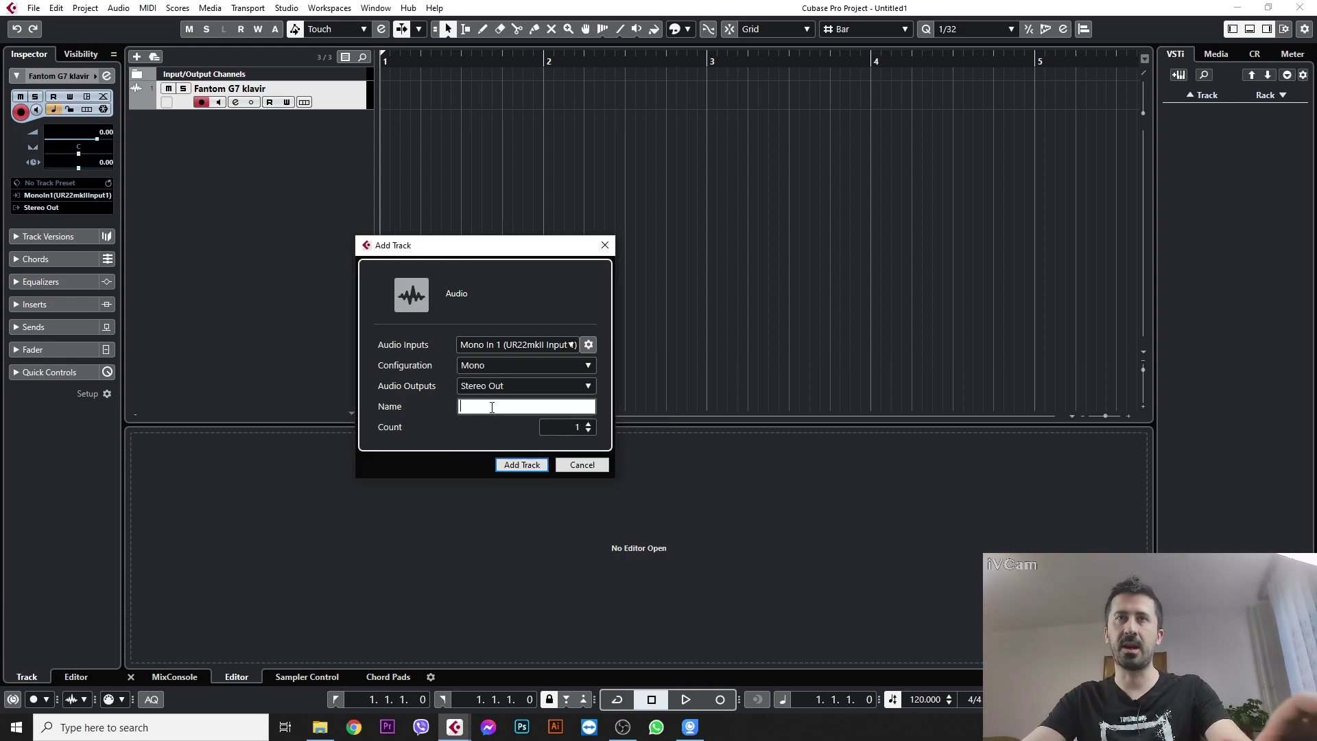
{"action": "type", "text": "Fantom G7"}
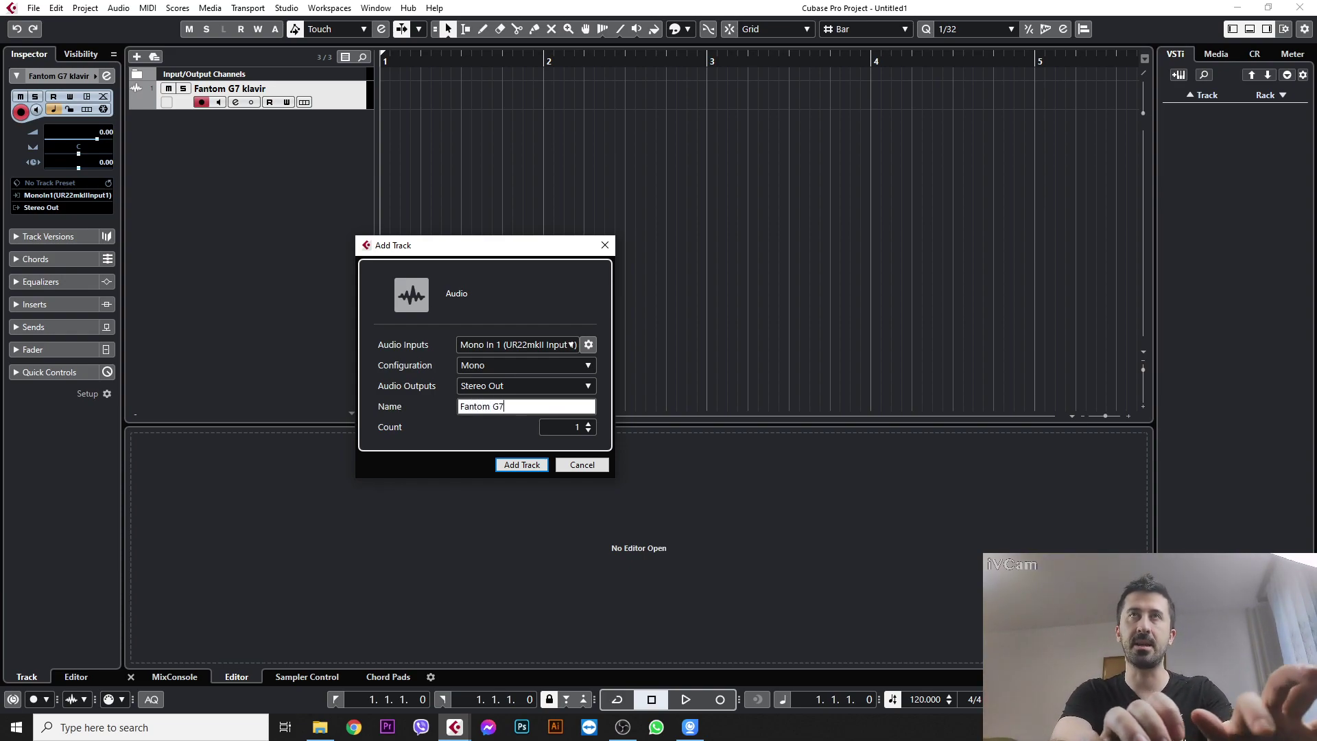
{"action": "type", "text": " strings"}
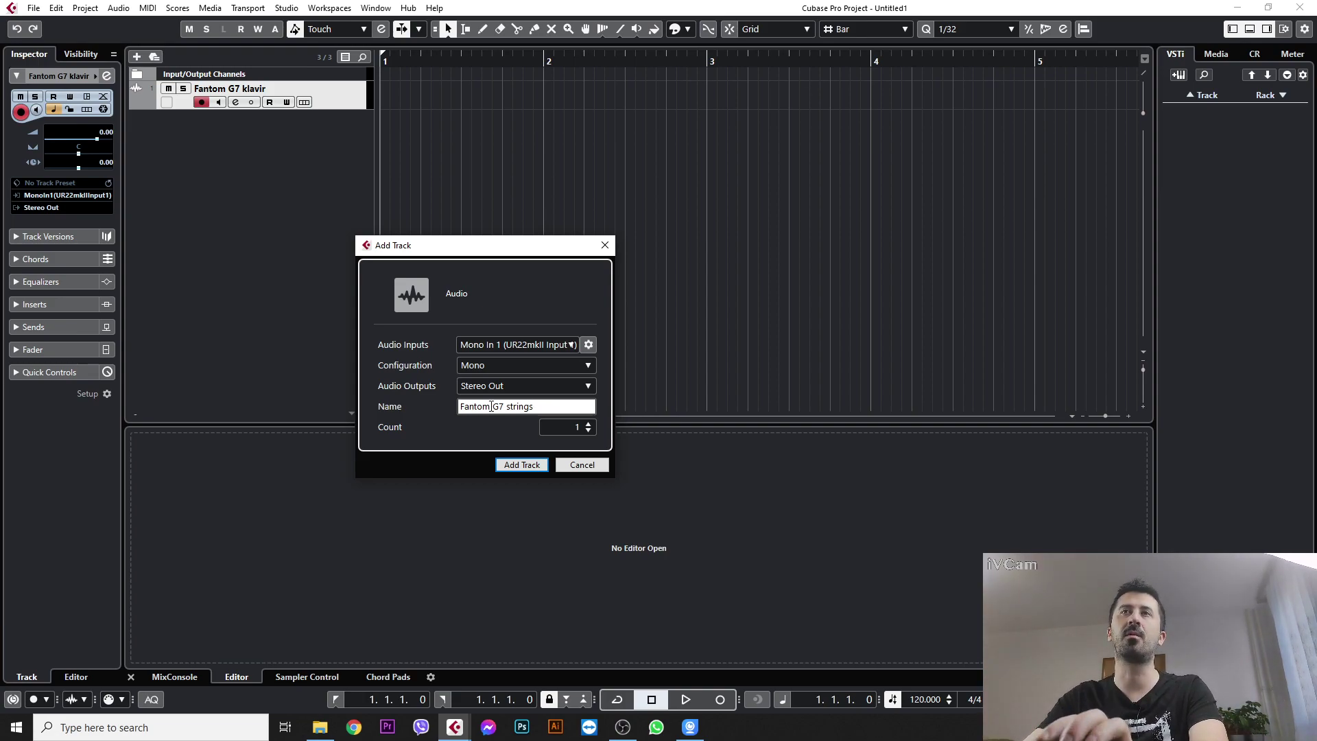
{"action": "left_click", "coordinate": [508, 368]}
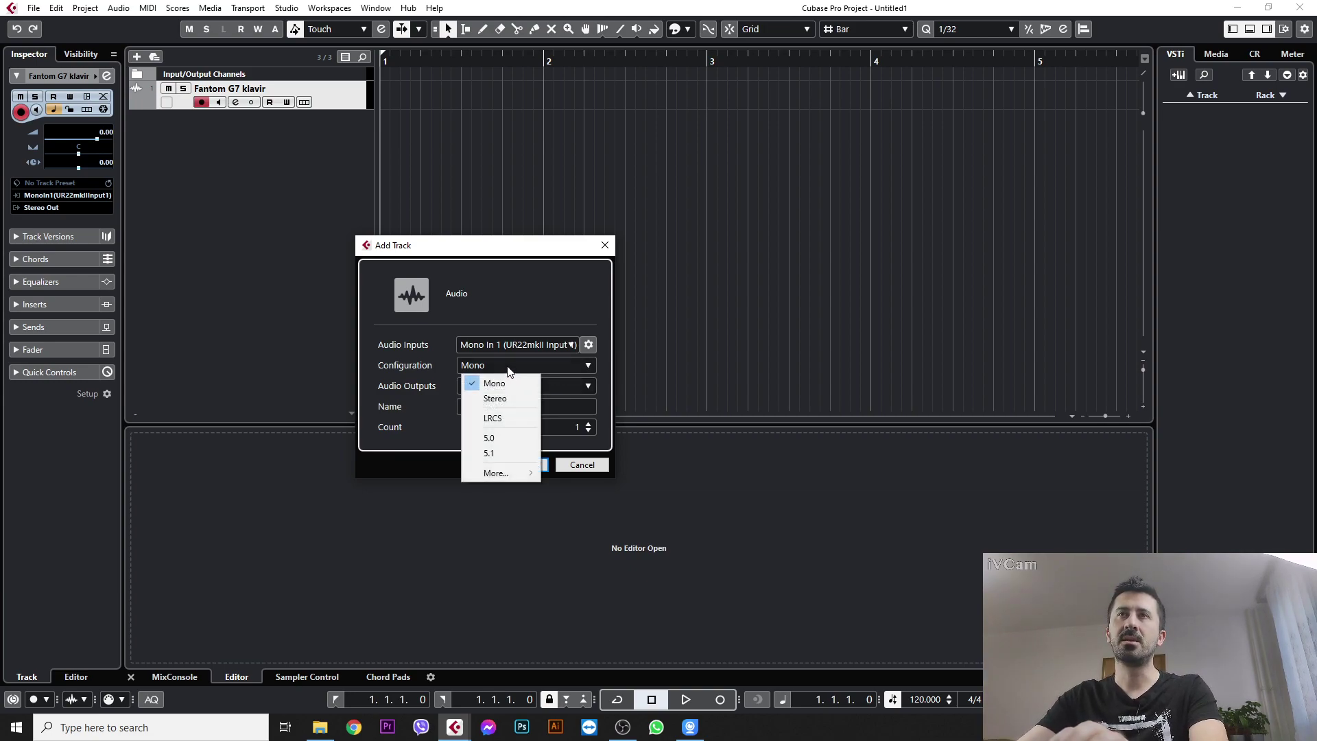
{"action": "left_click", "coordinate": [527, 384]}
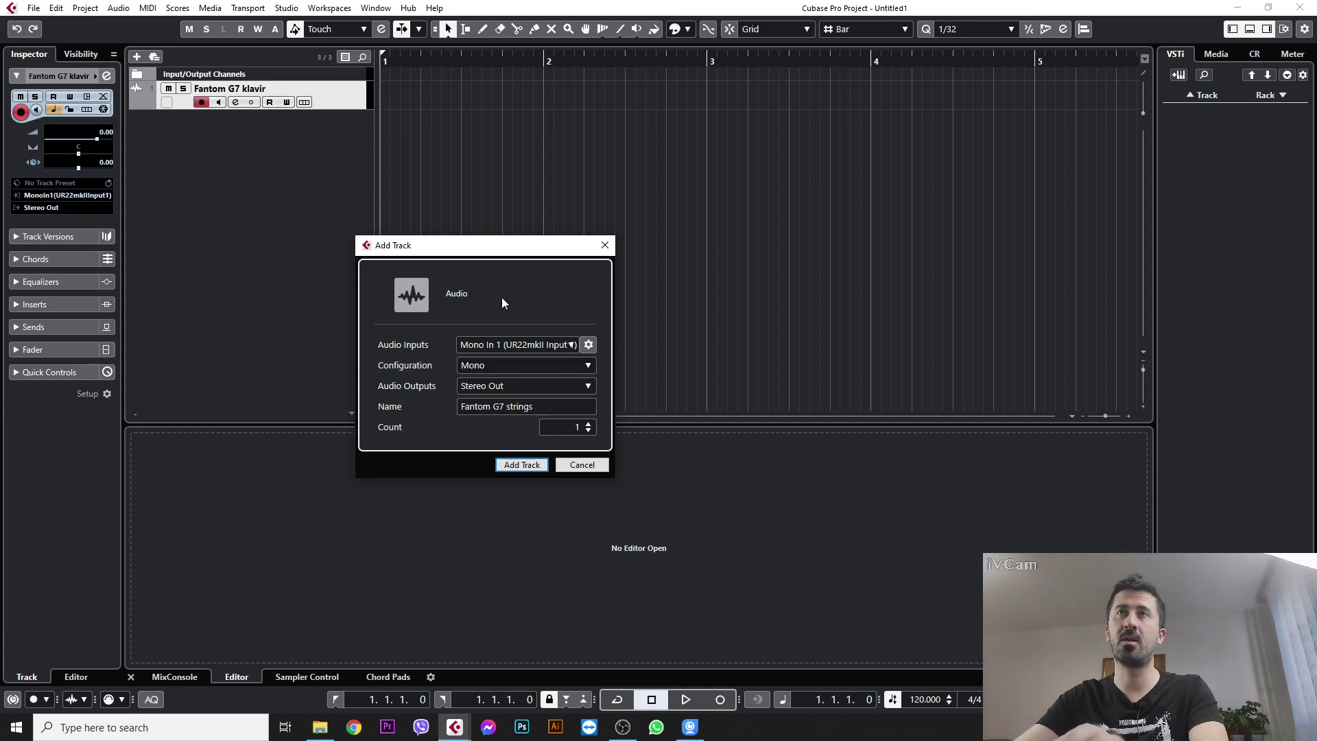
{"action": "left_click", "coordinate": [518, 464]}
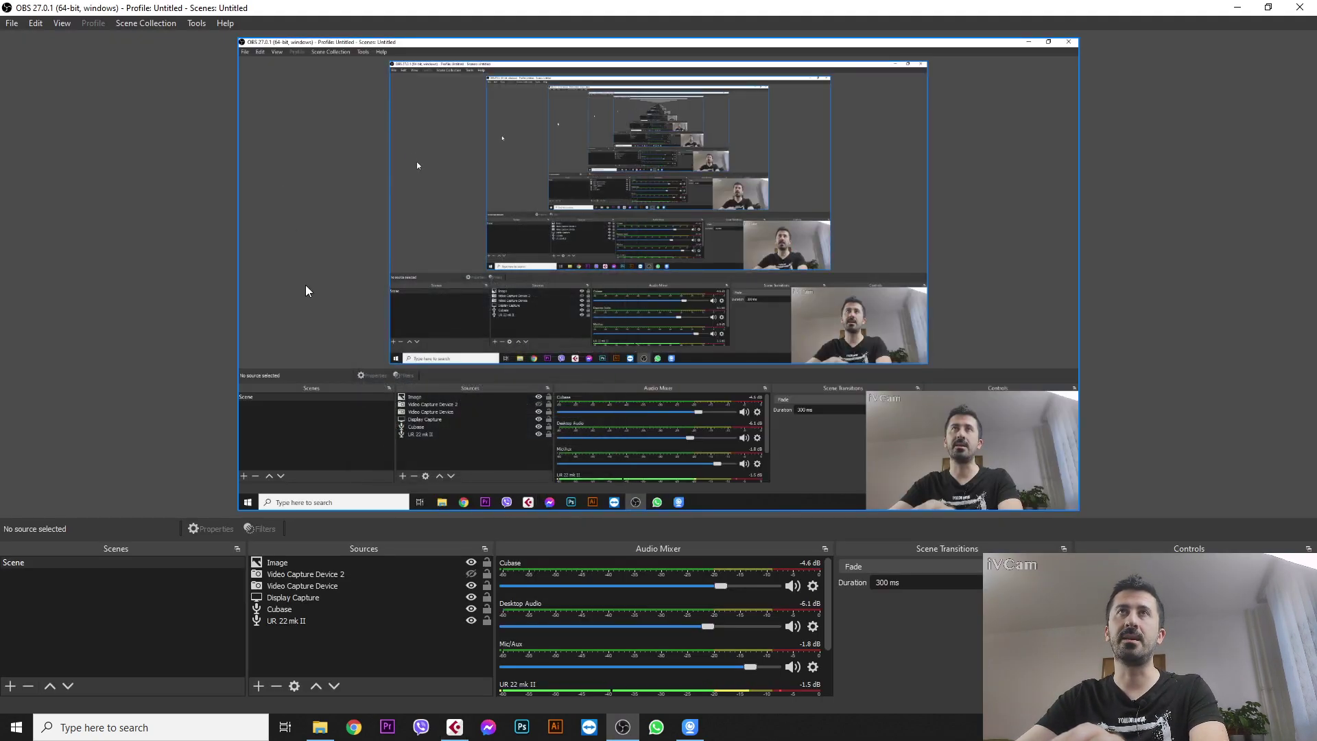
{"action": "left_click", "coordinate": [455, 725]}
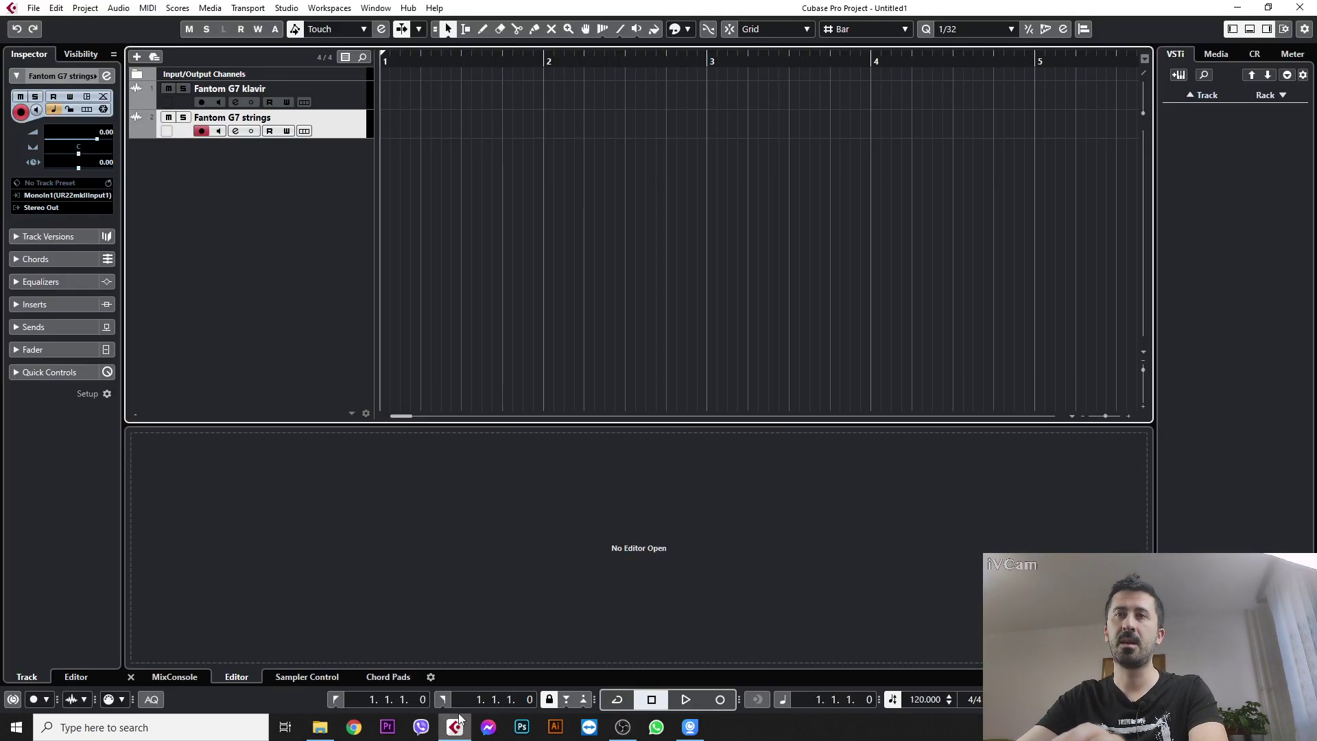
Record a short test take from bar 1 on the Fantom G7 klavir track
{"action": "left_click", "coordinate": [353, 94]}
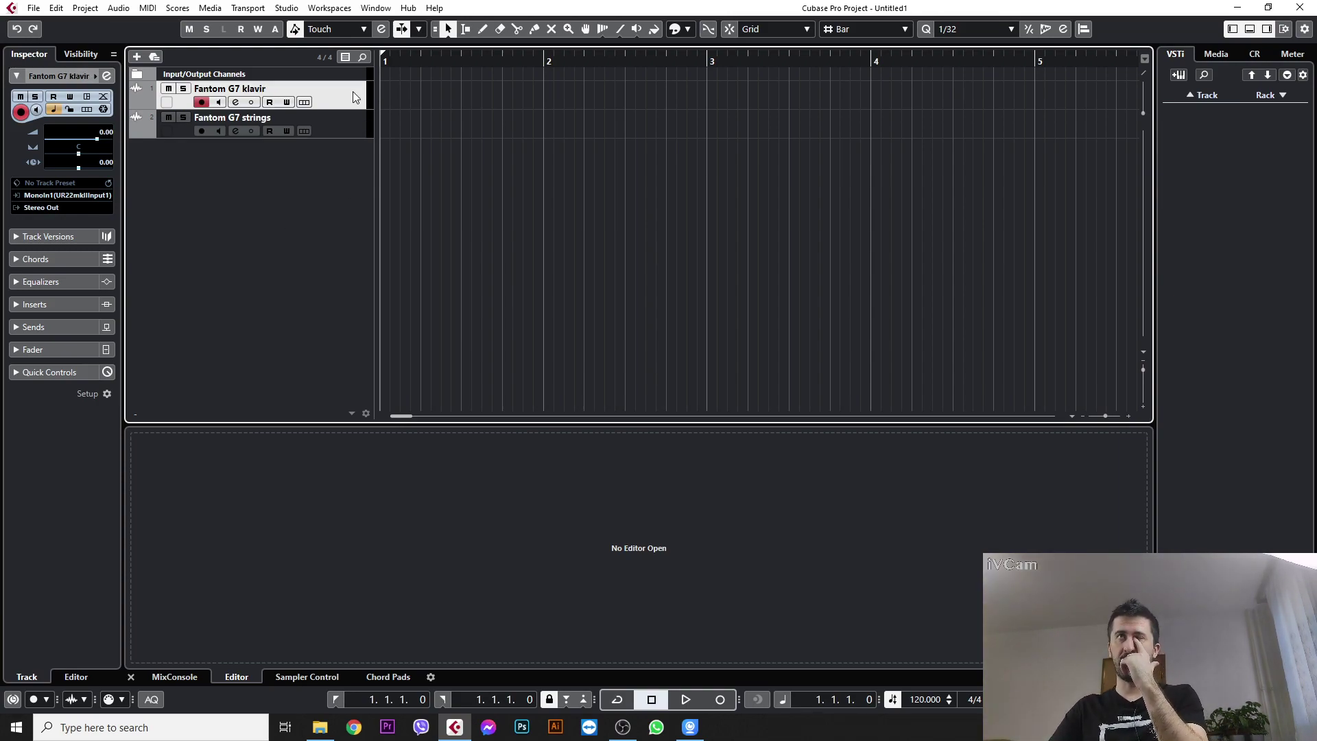
{"action": "left_click", "coordinate": [353, 127]}
{"action": "left_click", "coordinate": [341, 104]}
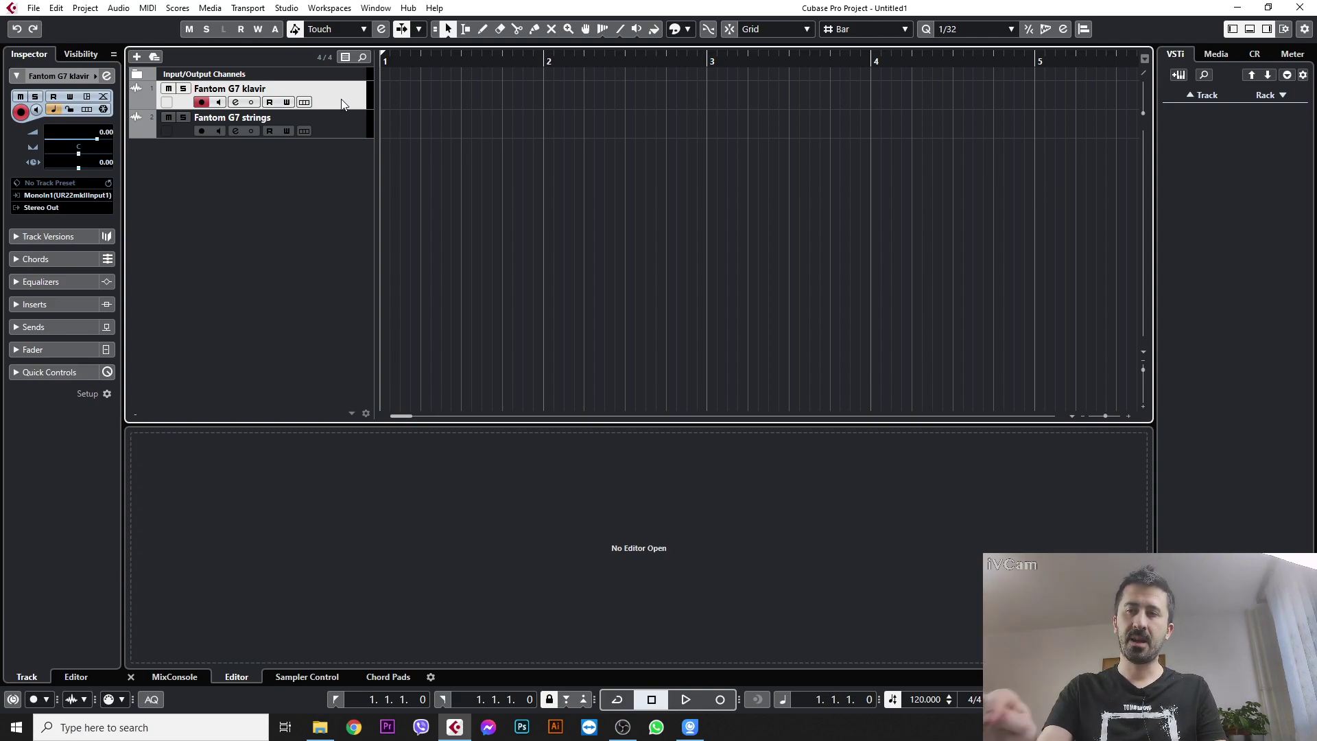
{"action": "key", "text": "KP_Multiply"}
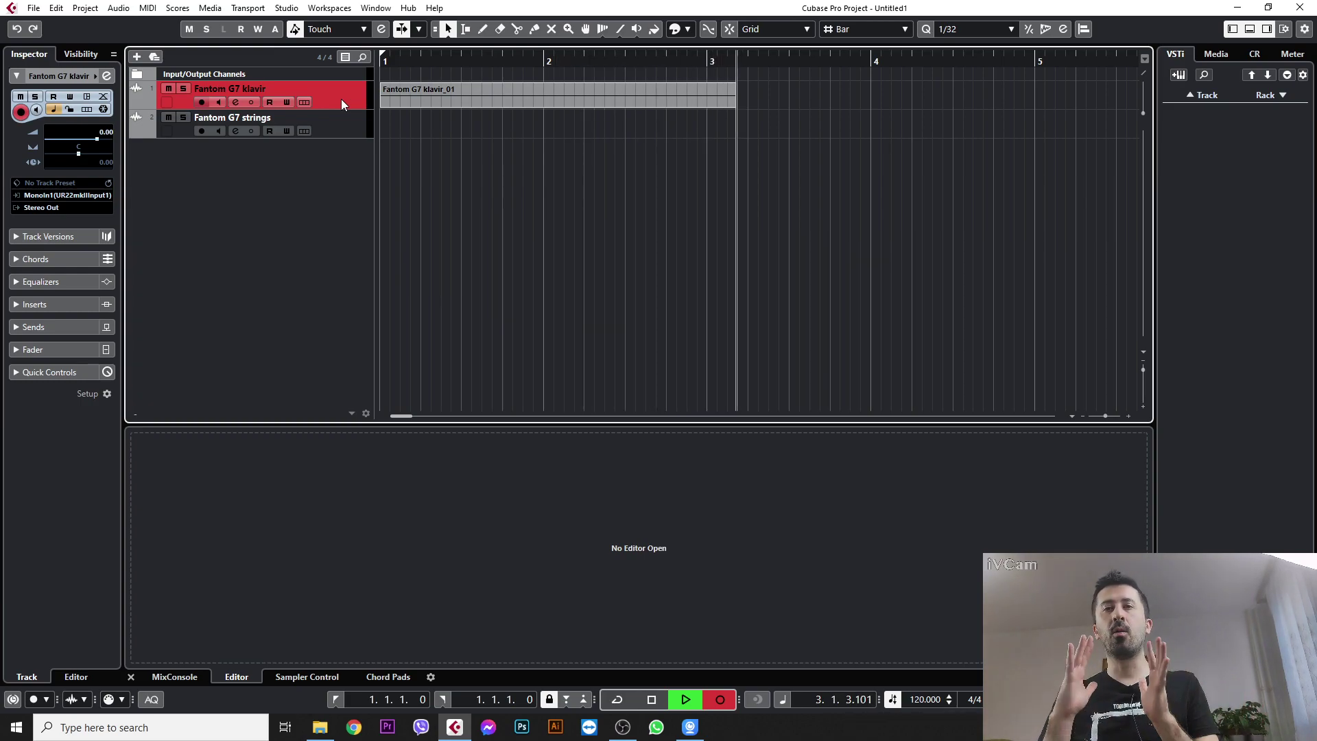
{"action": "key", "text": "space"}
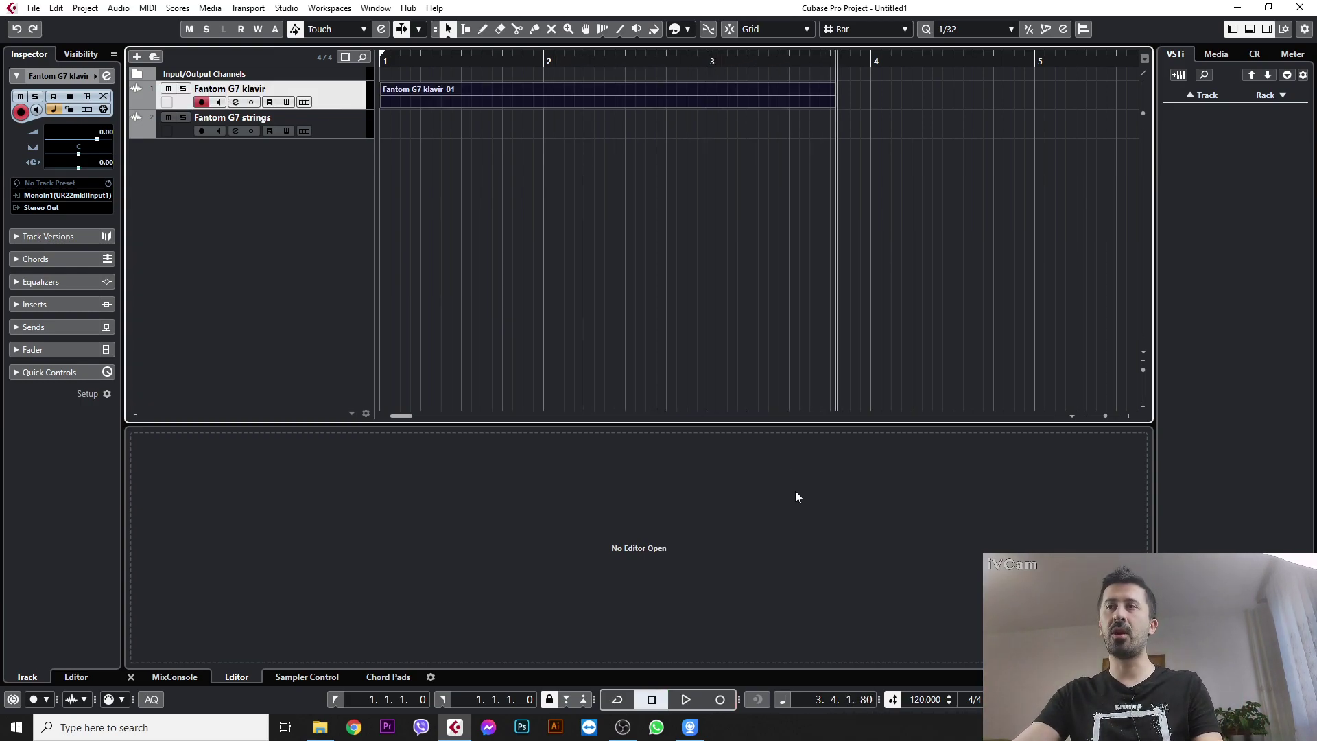
Set the project tempo to 45 BPM
{"action": "double_click", "coordinate": [916, 700]}
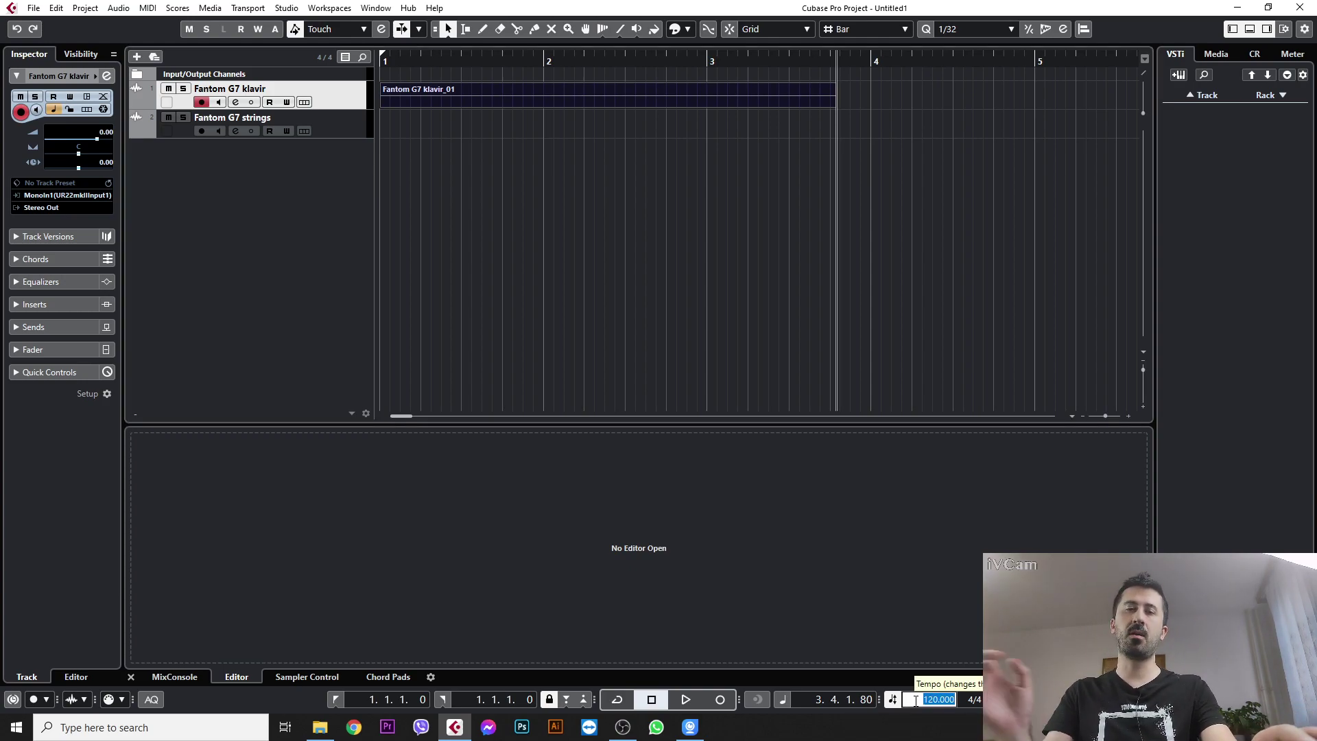
{"action": "type", "text": "45"}
{"action": "key", "text": "Return"}
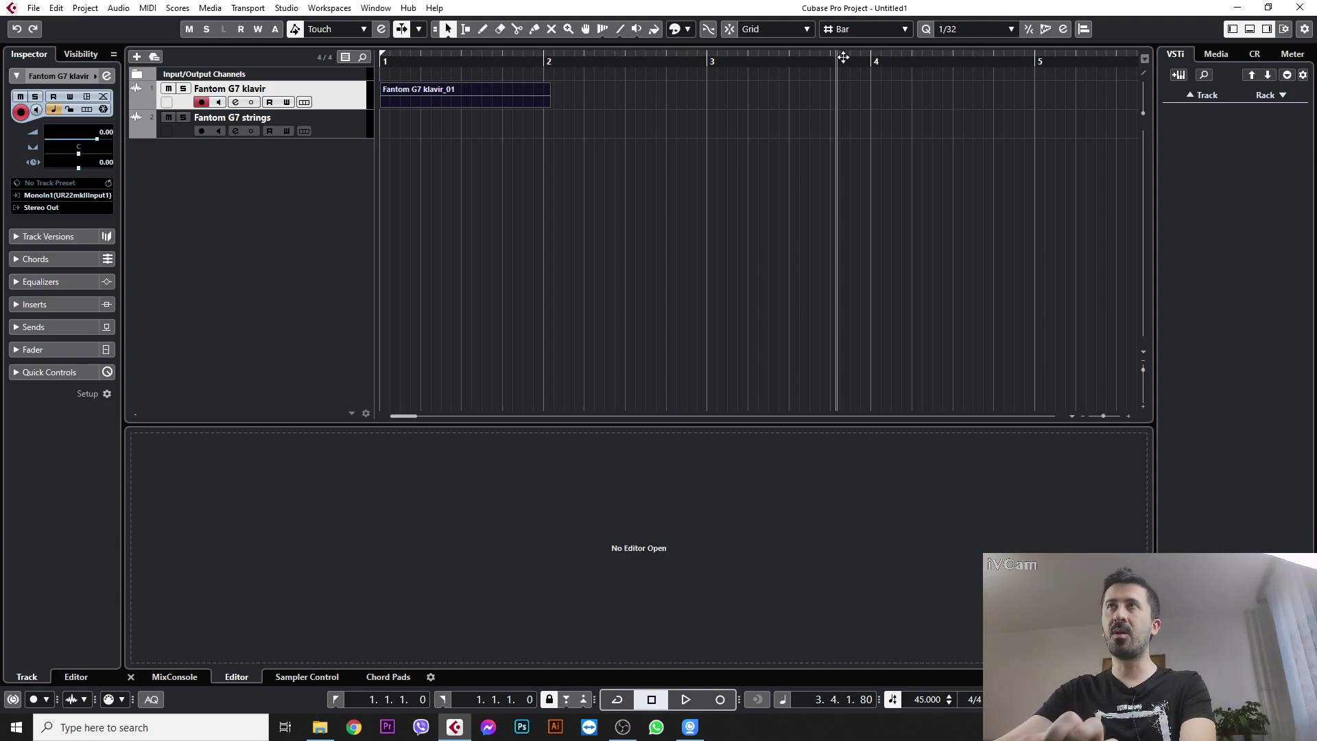
Return the playhead to the project start and delete the test clip from the Fantom G7 klavir track
{"action": "left_click_drag", "start_coordinate": [838, 64], "coordinate": [812, 67]}
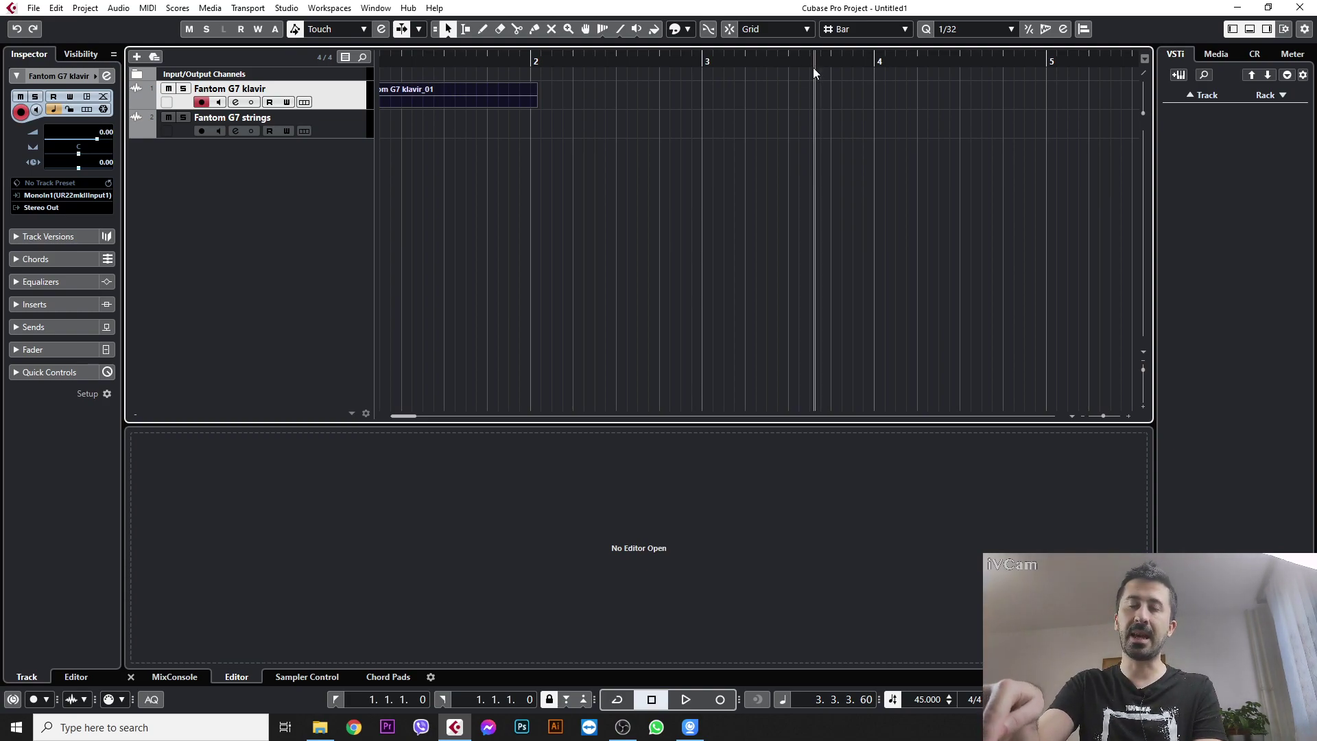
{"action": "key", "text": "Home"}
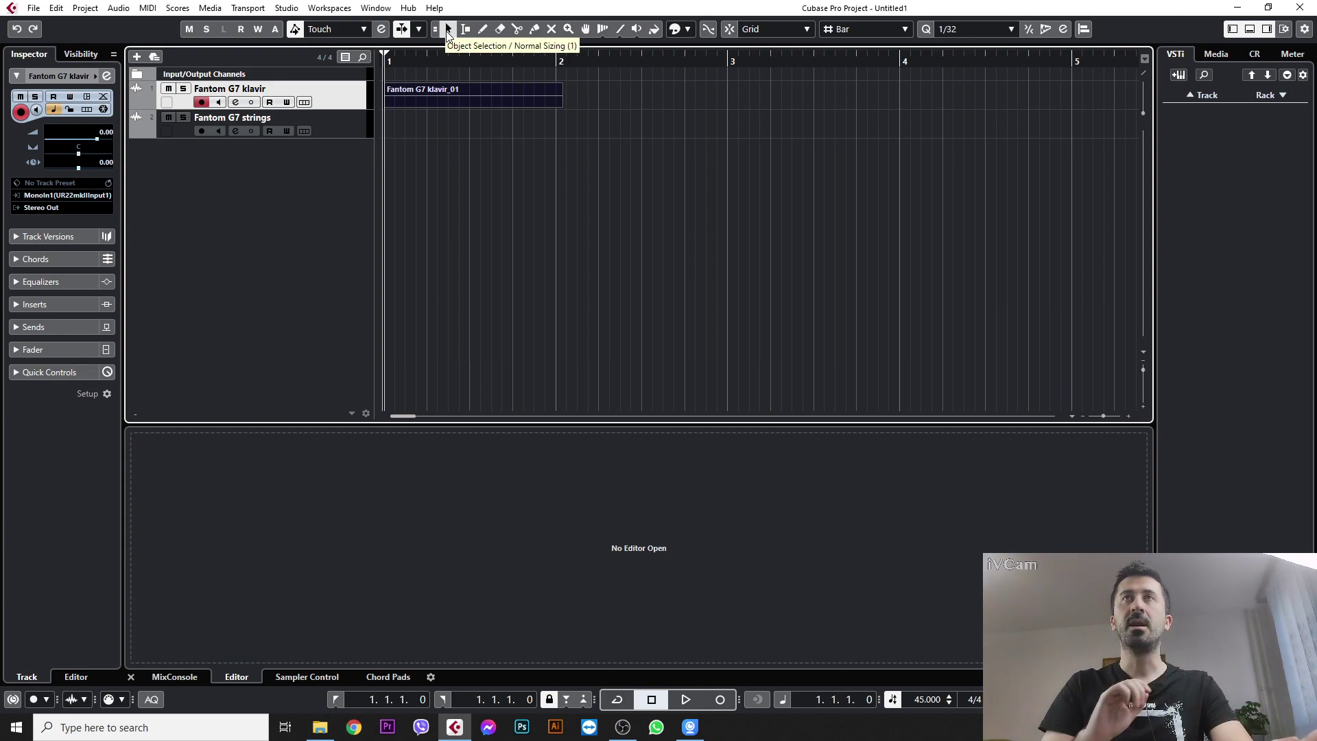
{"action": "left_click", "coordinate": [426, 98]}
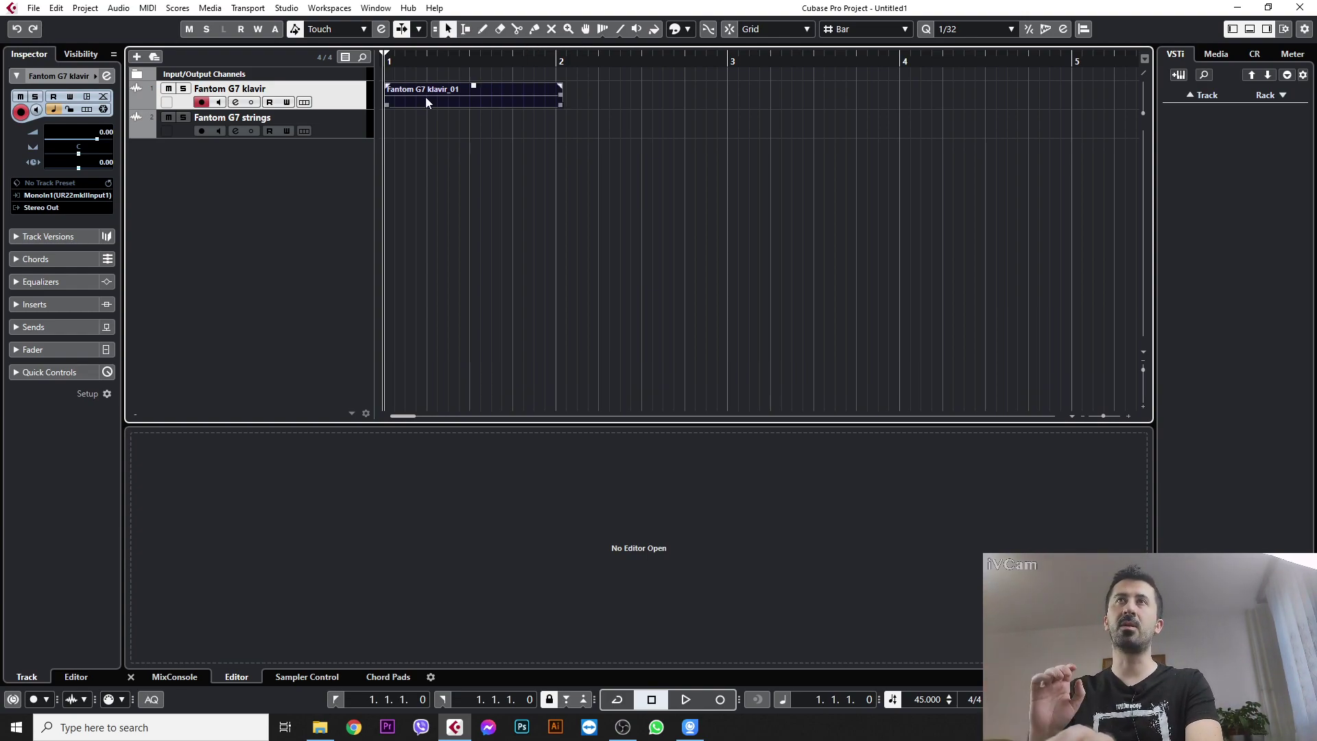
{"action": "key", "text": "Delete"}
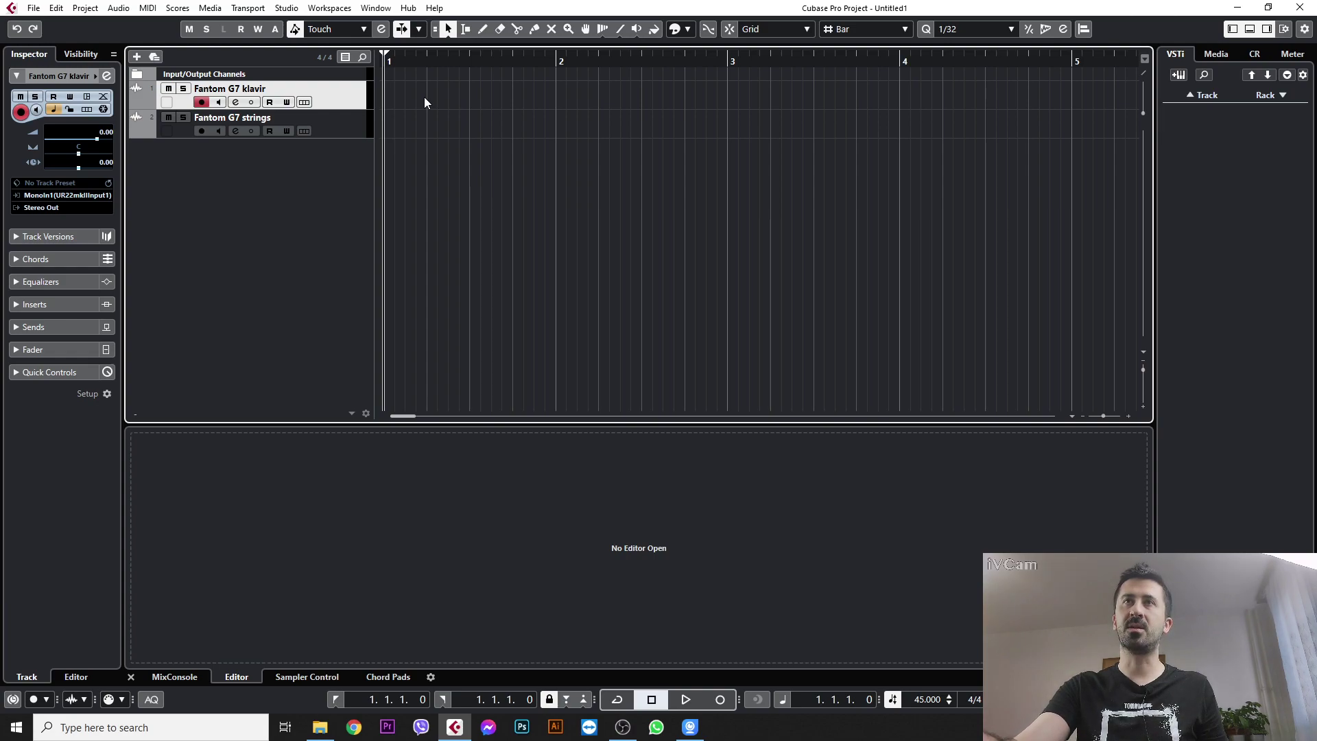
Record another brief take on the Fantom G7 klavir track and delete the resulting clip
{"action": "key", "text": "KP_Multiply"}
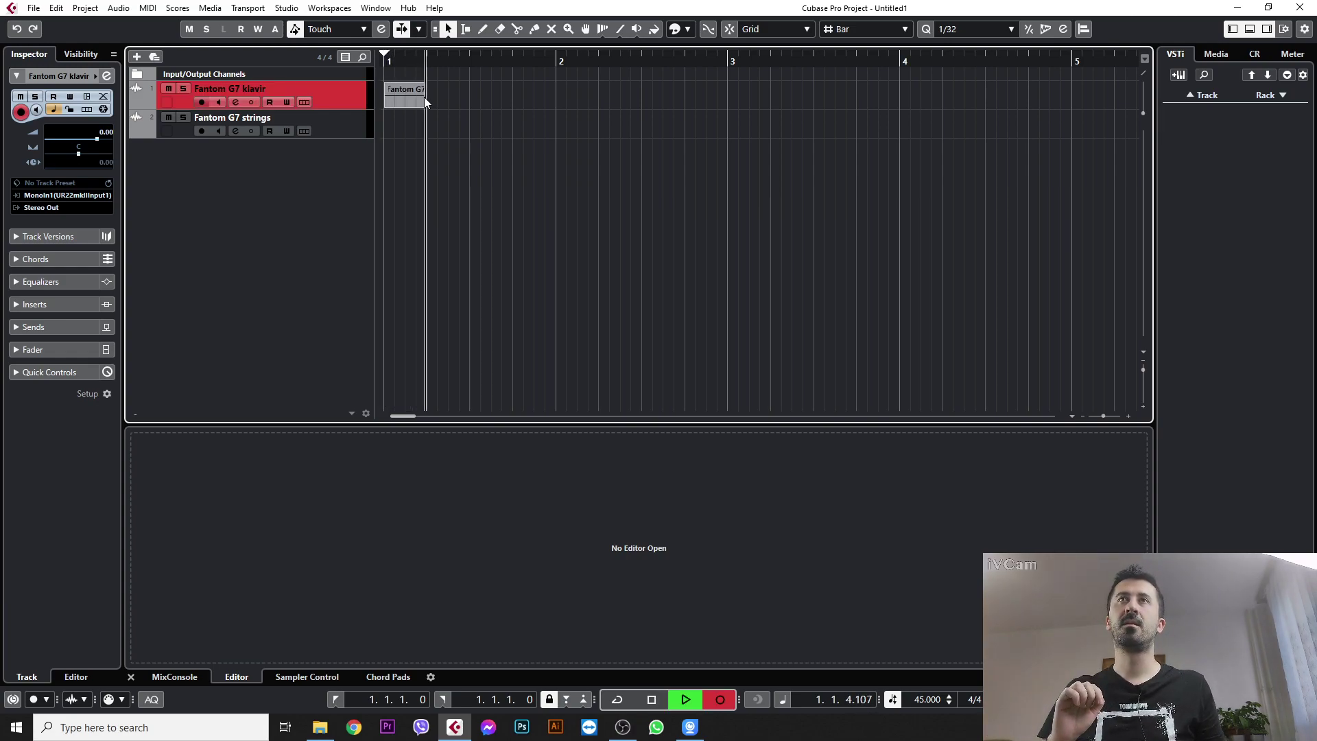
{"action": "key", "text": "space"}
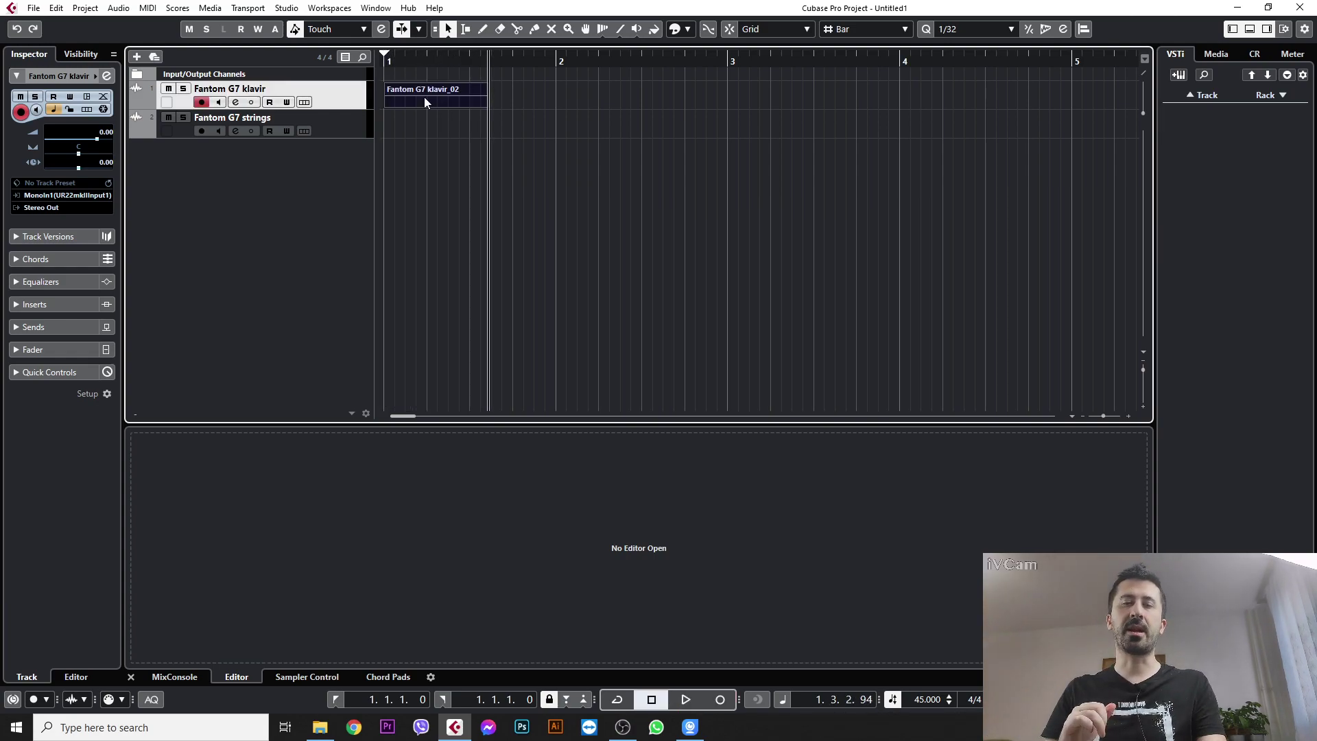
{"action": "left_click", "coordinate": [422, 97]}
{"action": "key", "text": "Delete"}
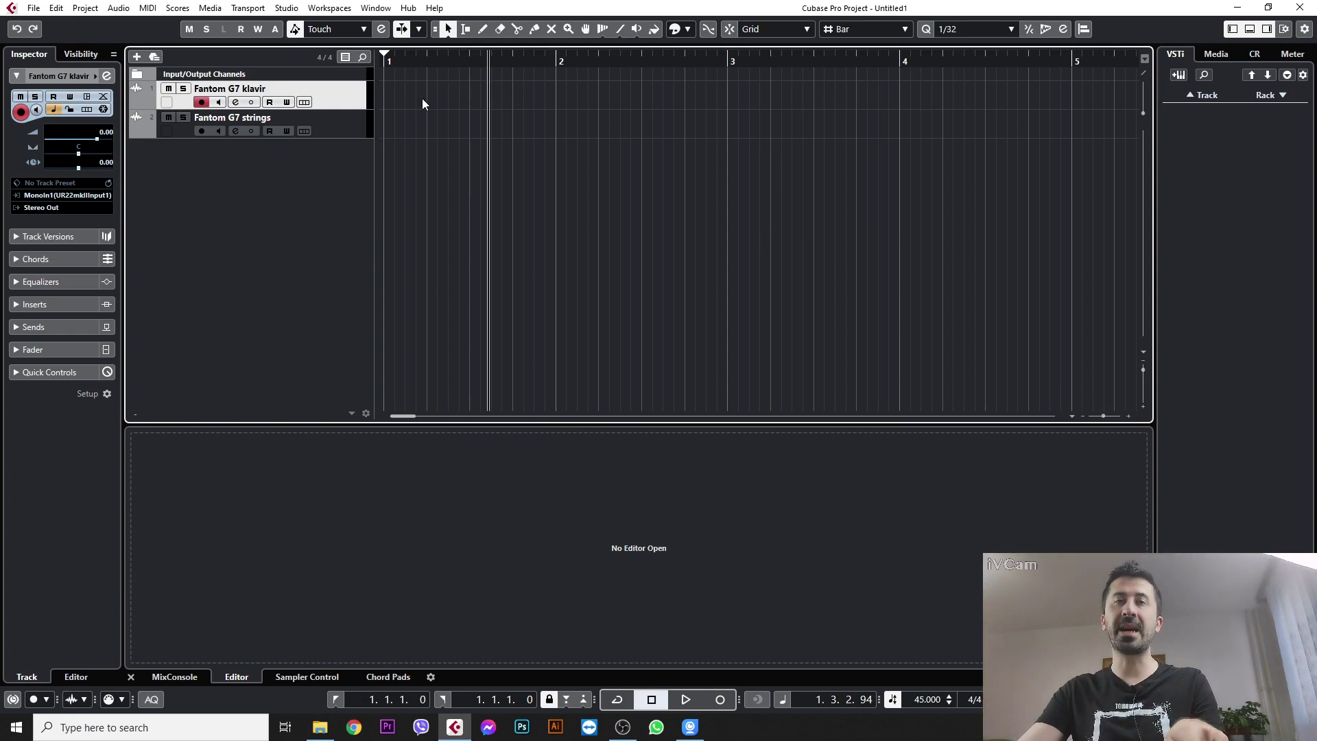
Record a keyboard take of about two bars from the project start on the Fantom G7 klavir track, then rewind
{"action": "key", "text": "Home"}
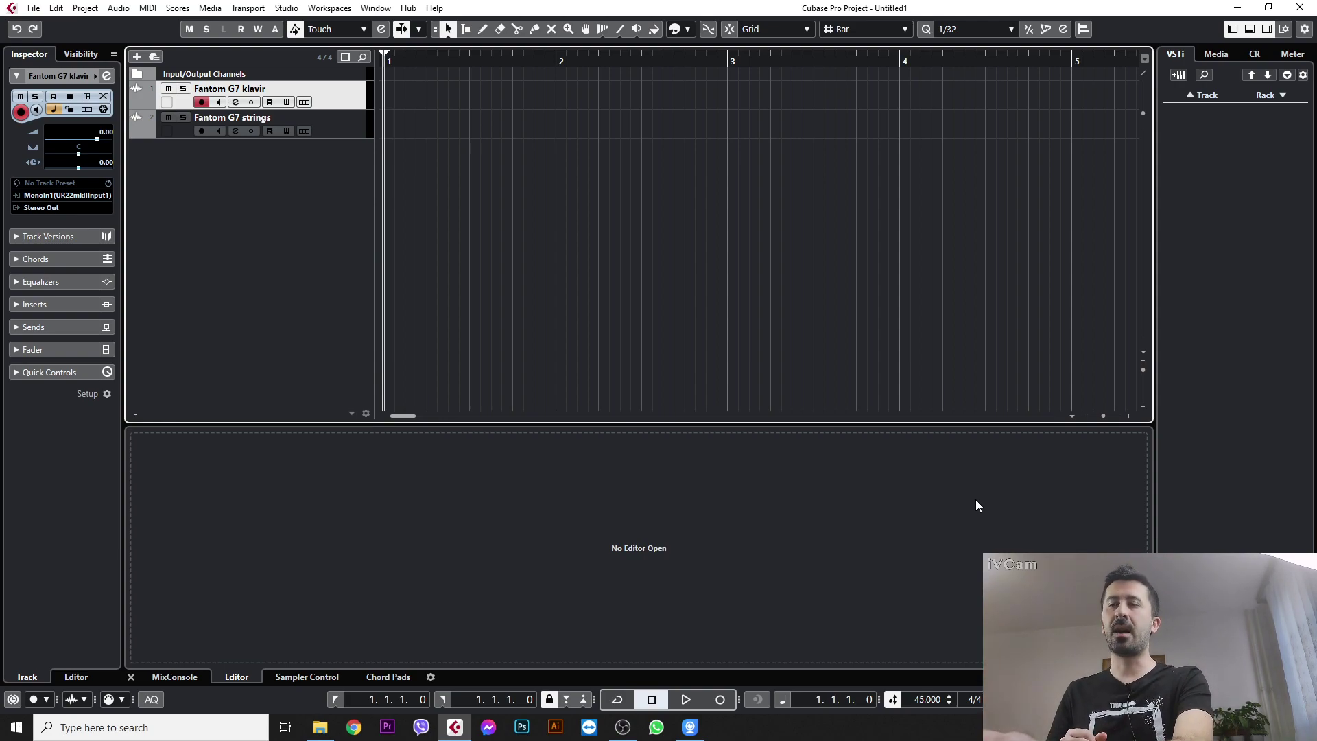
{"action": "key", "text": "KP_Multiply"}
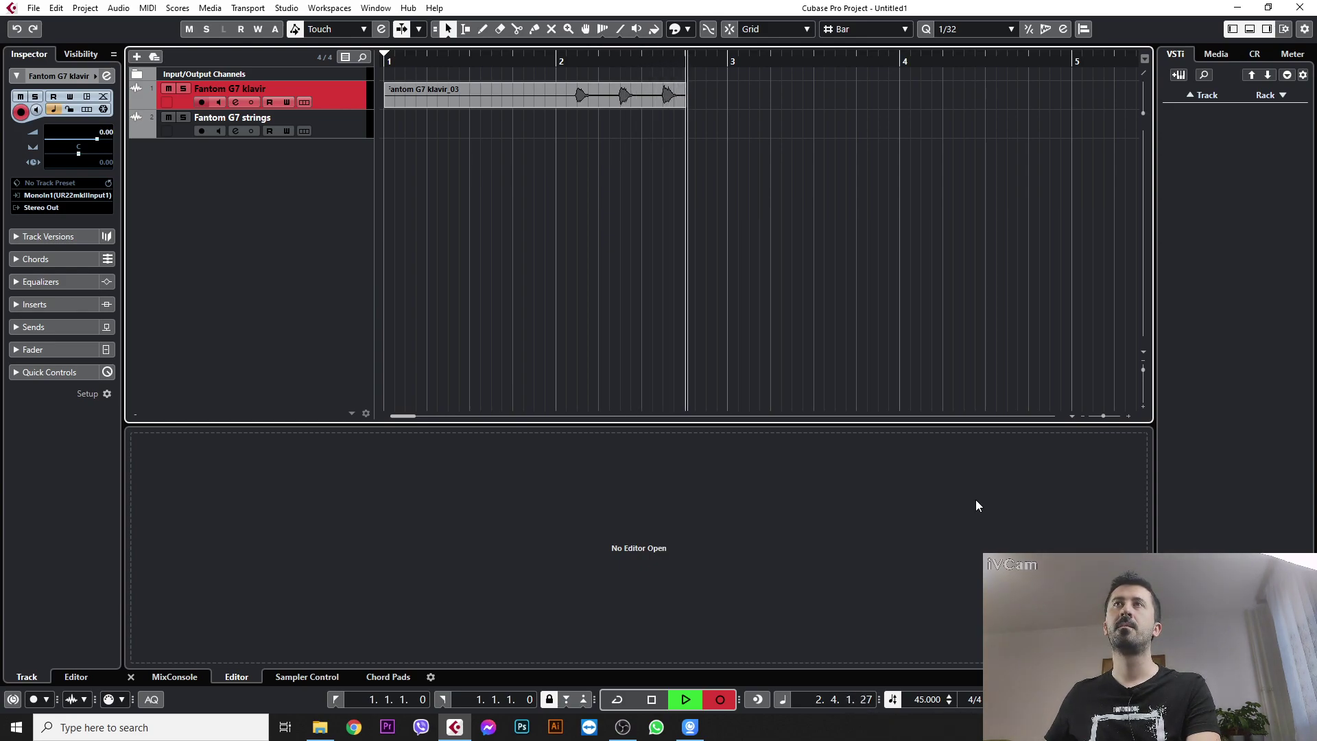
{"action": "key", "text": "space"}
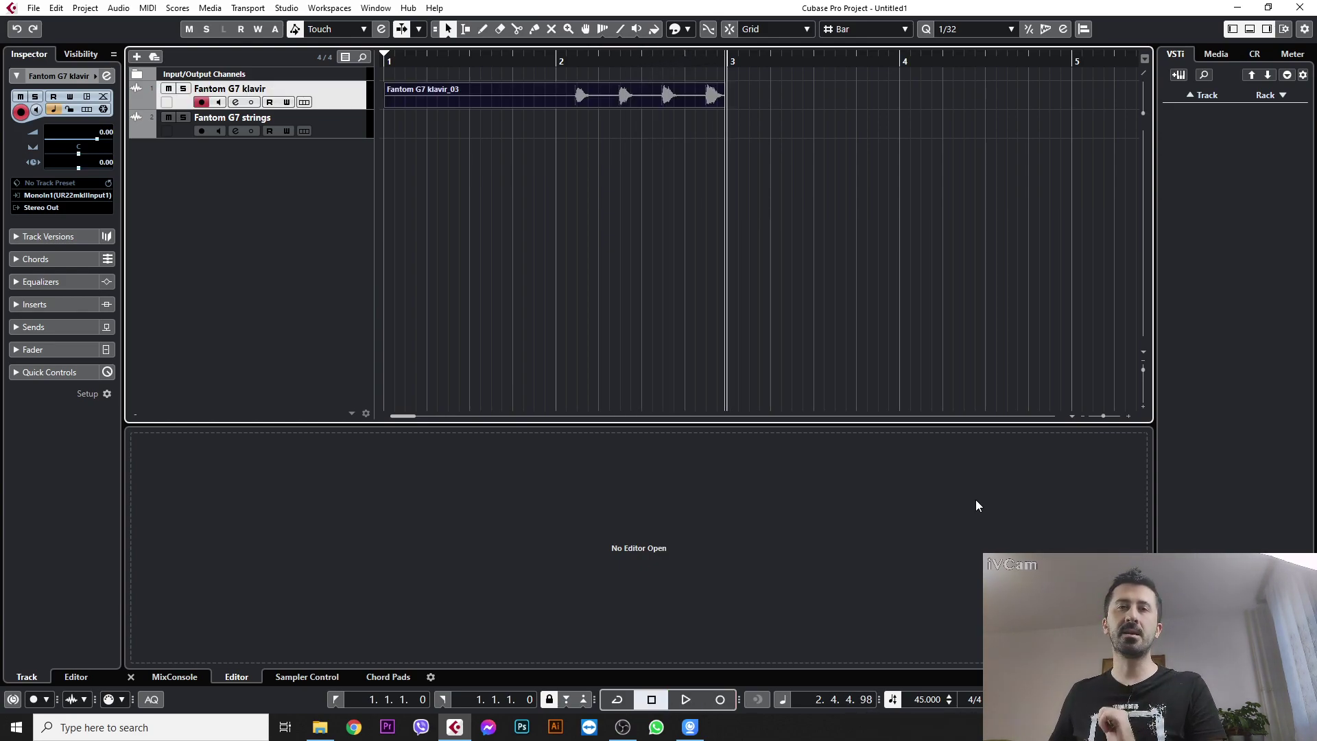
{"action": "key", "text": "Home"}
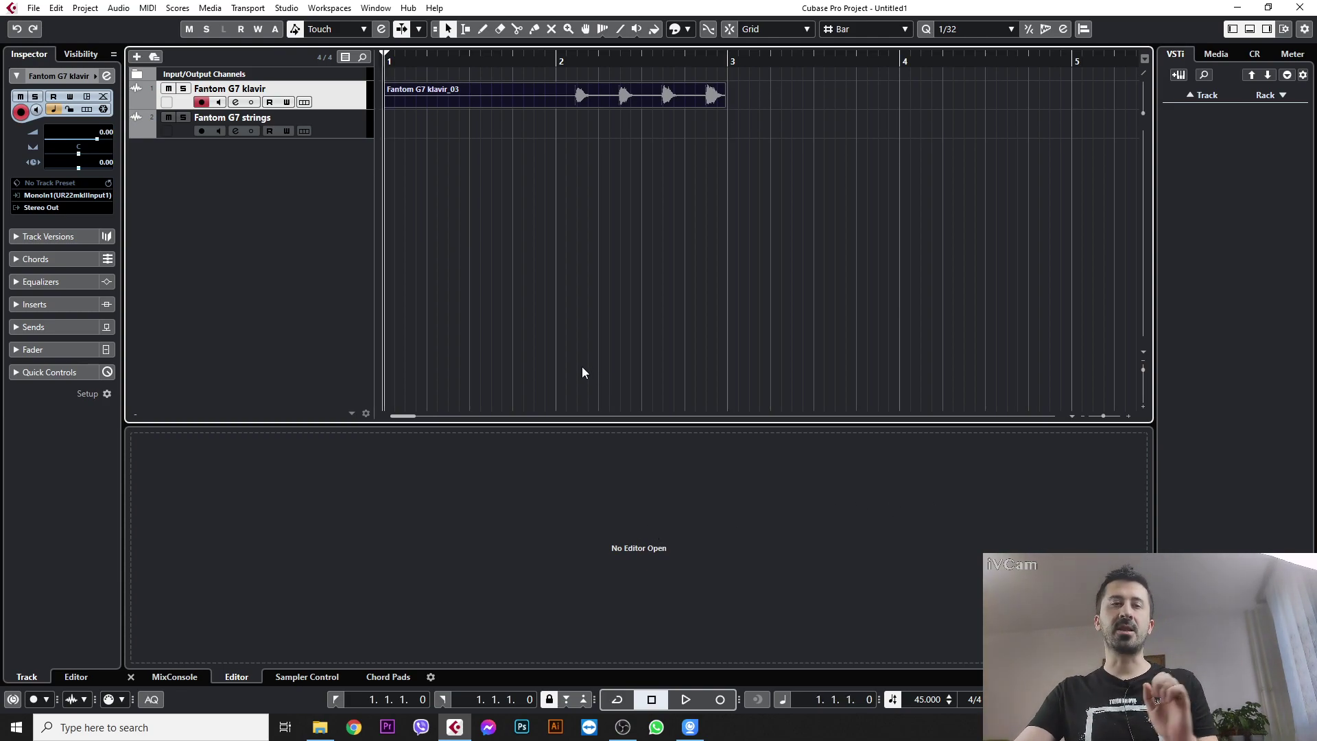
Split the recorded clip on the Fantom G7 klavir track exactly at bar 2
{"action": "left_click", "coordinate": [517, 31]}
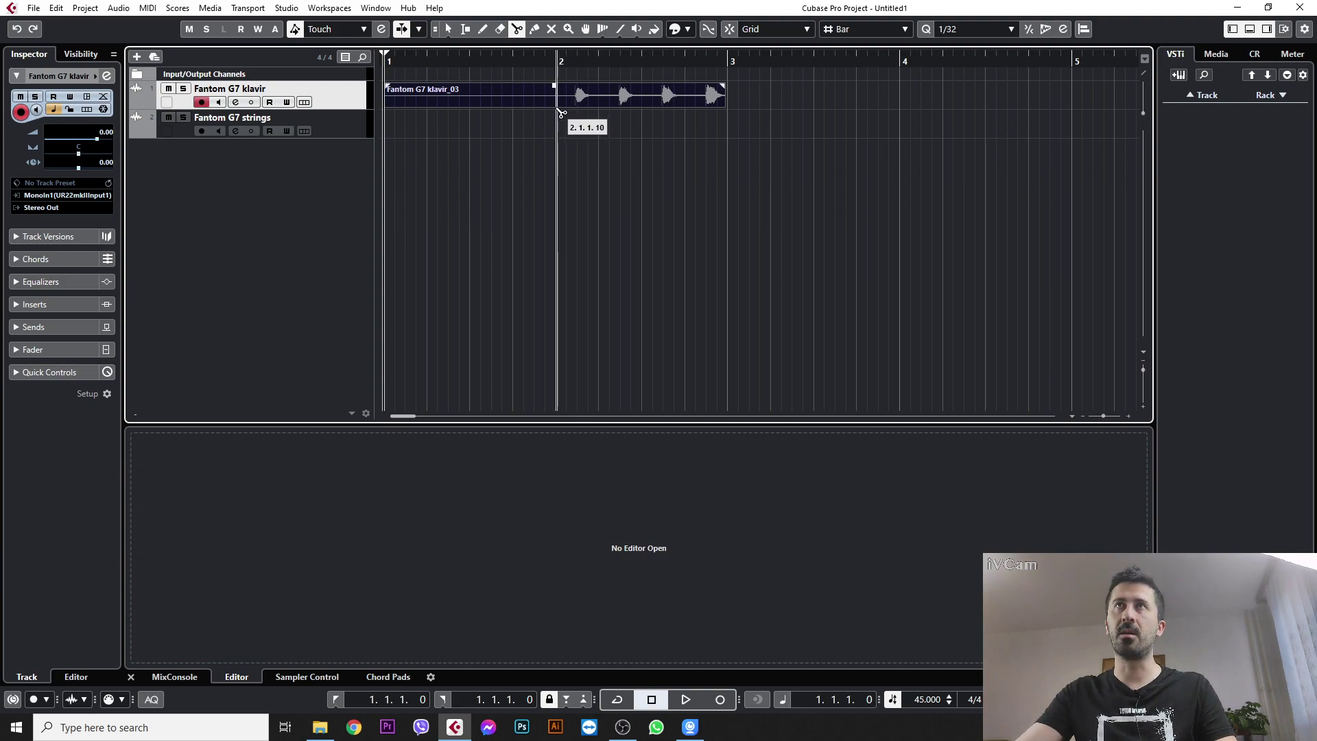
{"action": "scroll", "coordinate": [556, 118], "scroll_direction": "up", "scroll_amount": 3}
{"action": "scroll", "coordinate": [556, 118], "scroll_direction": "down", "scroll_amount": 4}
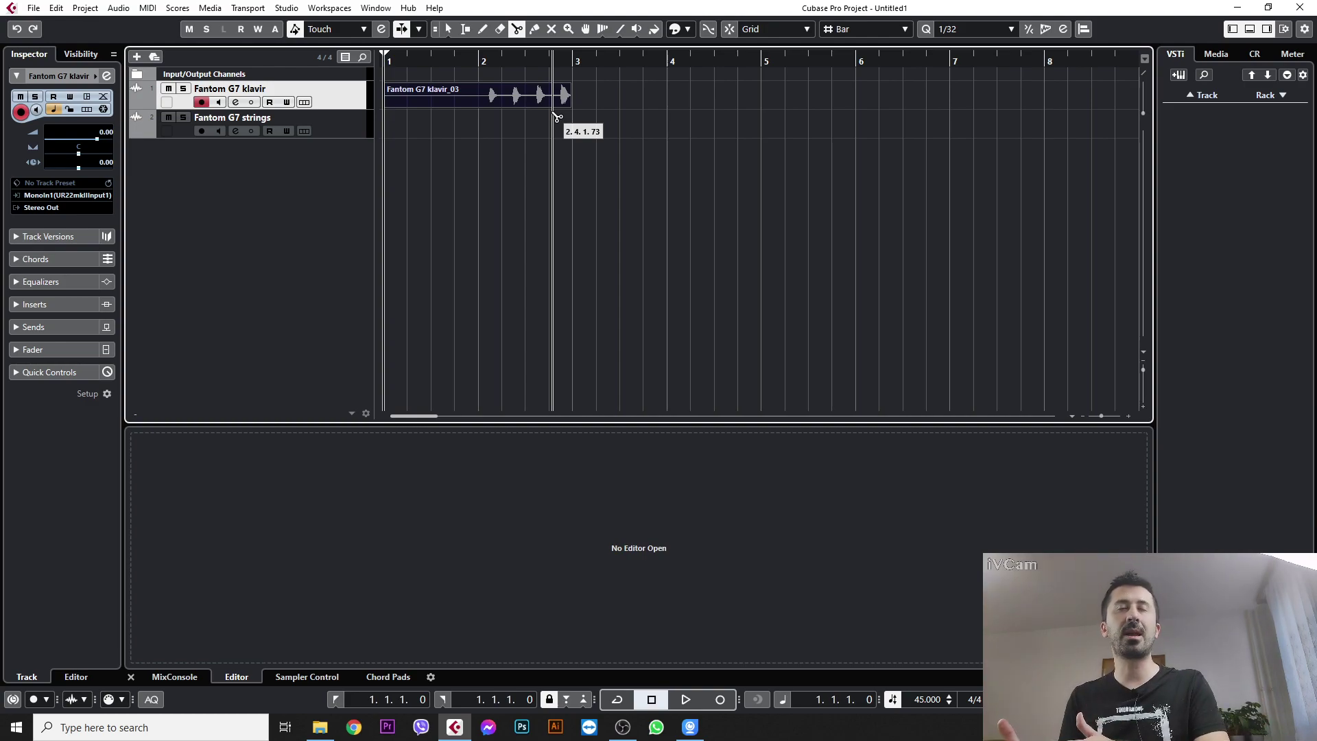
{"action": "scroll", "coordinate": [486, 103], "scroll_direction": "up", "scroll_amount": 5}
{"action": "scroll", "coordinate": [486, 103], "scroll_direction": "up", "scroll_amount": 6}
{"action": "scroll", "coordinate": [573, 107], "scroll_direction": "up", "scroll_amount": 2}
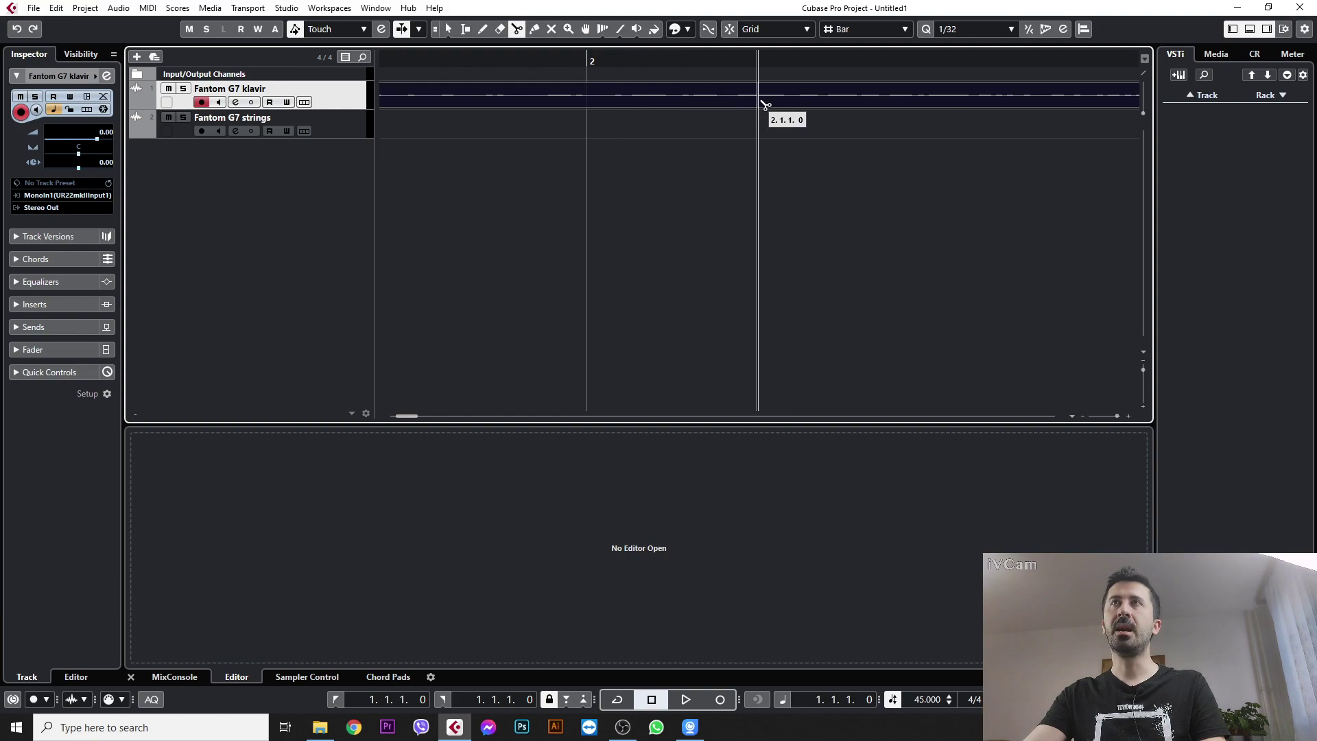
{"action": "left_click", "coordinate": [588, 102]}
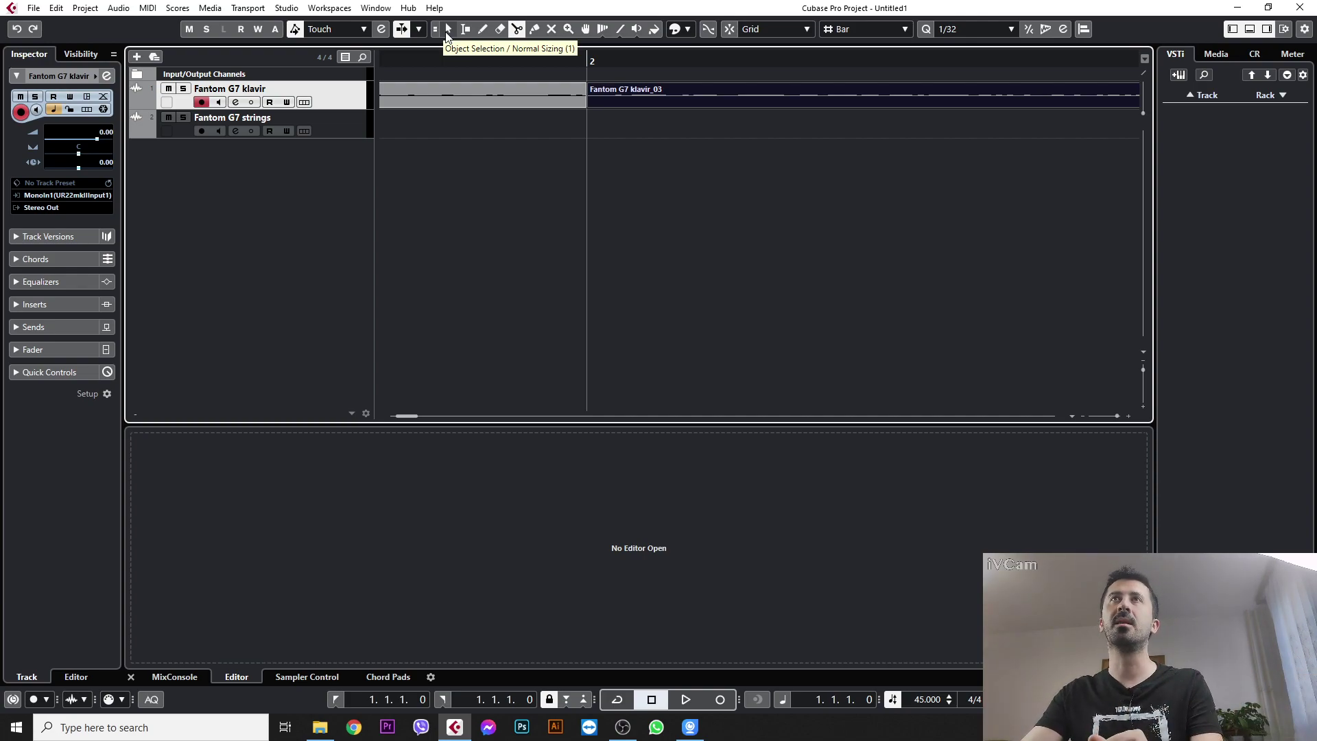
Delete the empty portion of the klavir recording before bar 2
{"action": "left_click", "coordinate": [445, 33]}
{"action": "left_click", "coordinate": [513, 100]}
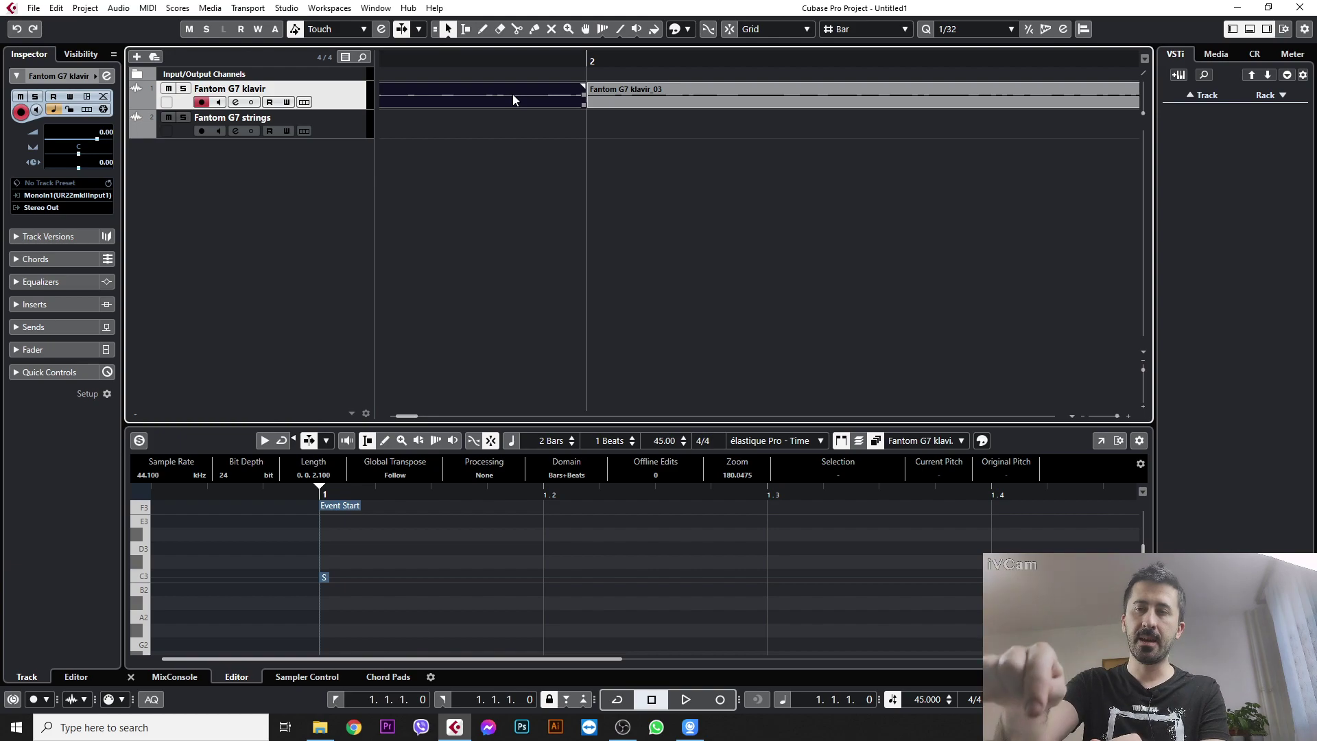
{"action": "key", "text": "Delete"}
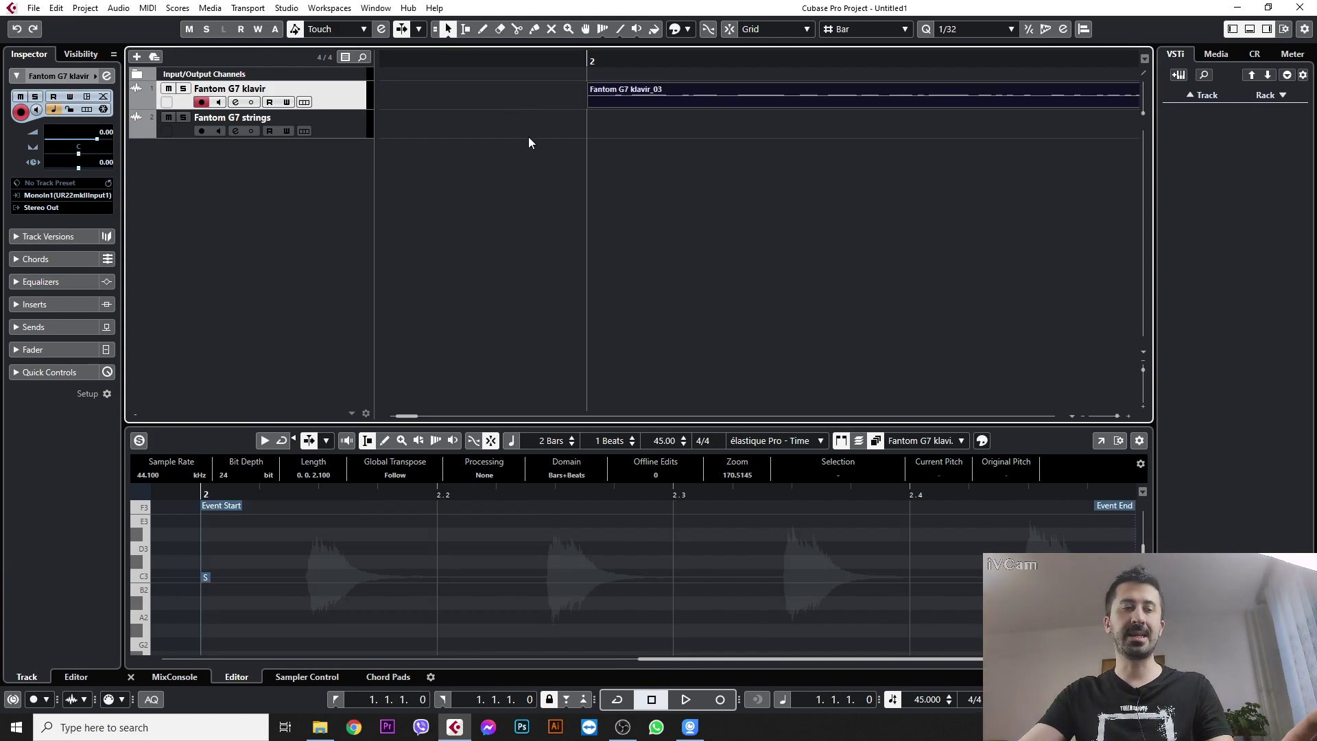
Move the remaining klavir clip to the project start at bar 1
{"action": "scroll", "coordinate": [536, 165], "scroll_direction": "right", "scroll_amount": 2}
{"action": "scroll", "coordinate": [537, 168], "scroll_direction": "down", "scroll_amount": 3}
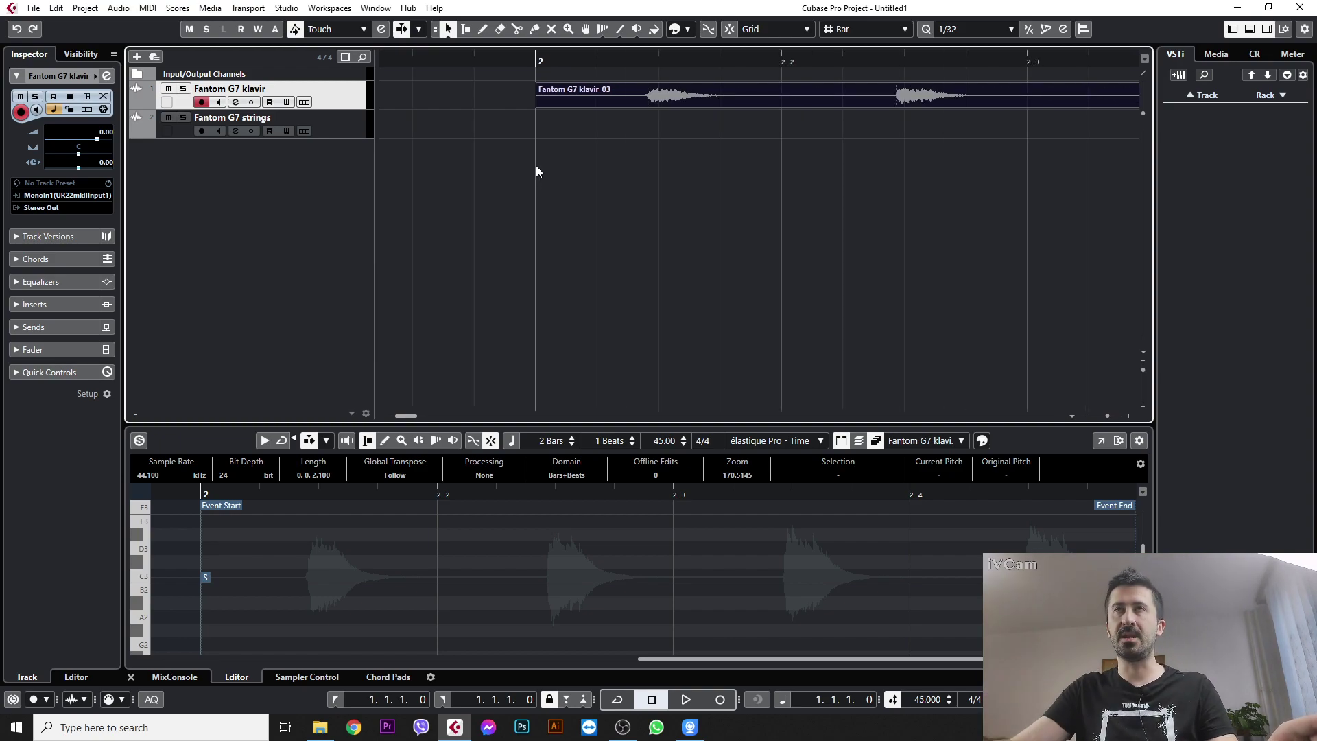
{"action": "scroll", "coordinate": [537, 172], "scroll_direction": "down", "scroll_amount": 4}
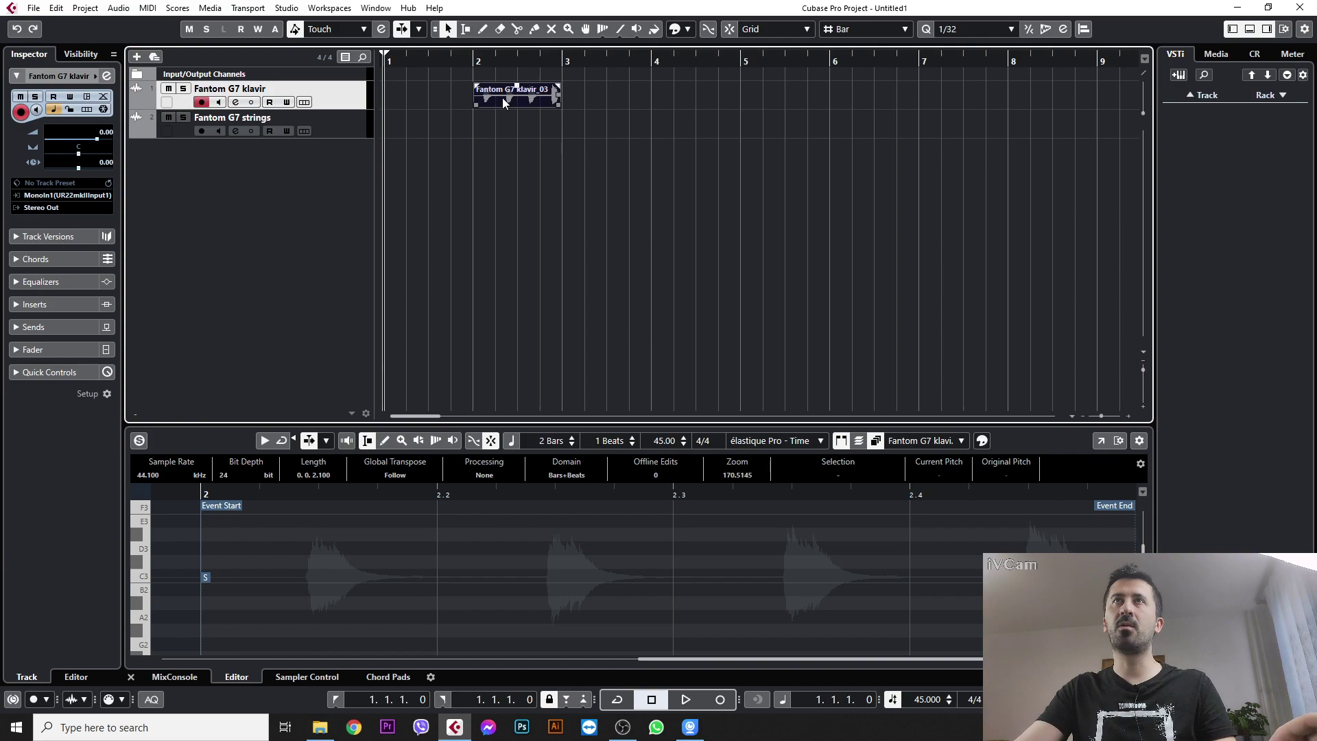
{"action": "left_click_drag", "start_coordinate": [504, 97], "coordinate": [411, 107]}
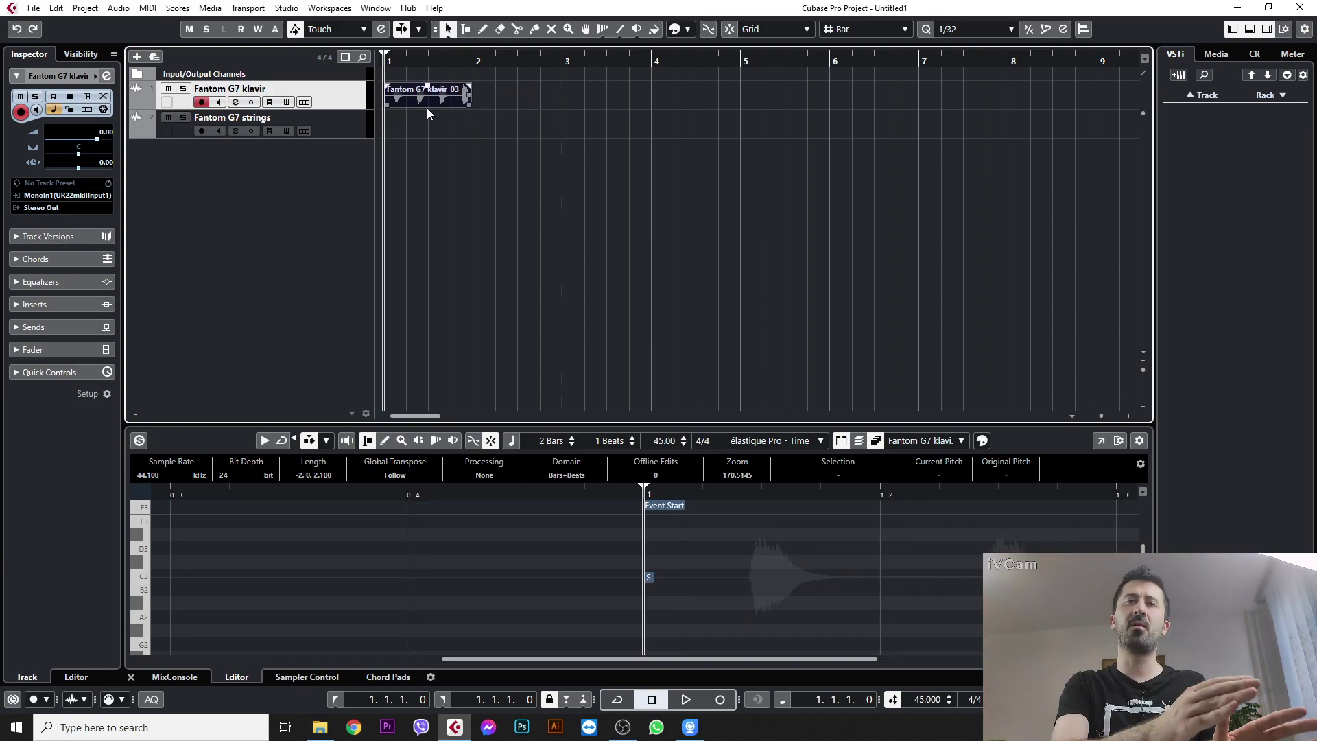
{"action": "left_click_drag", "start_coordinate": [442, 96], "coordinate": [394, 98]}
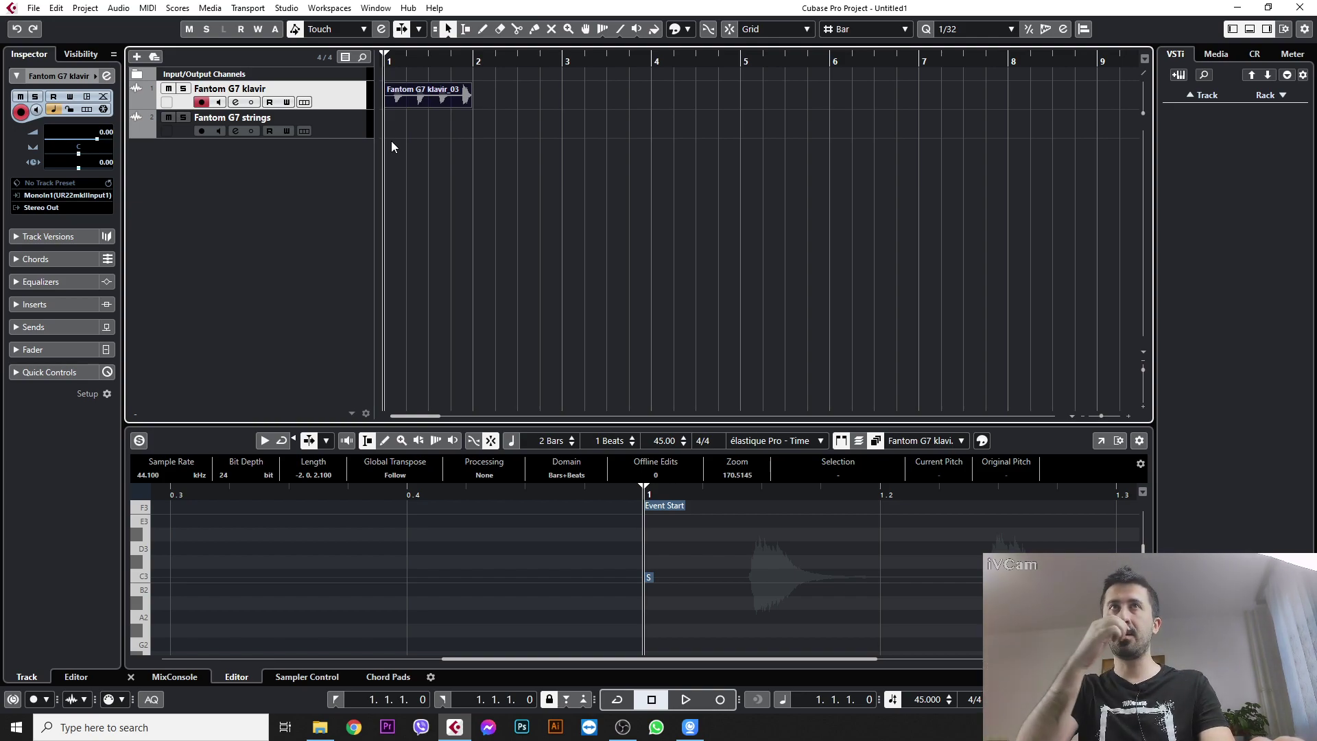
Record a take of about one bar on the Fantom G7 strings track over the klavir clip, then rewind
{"action": "left_click", "coordinate": [349, 125]}
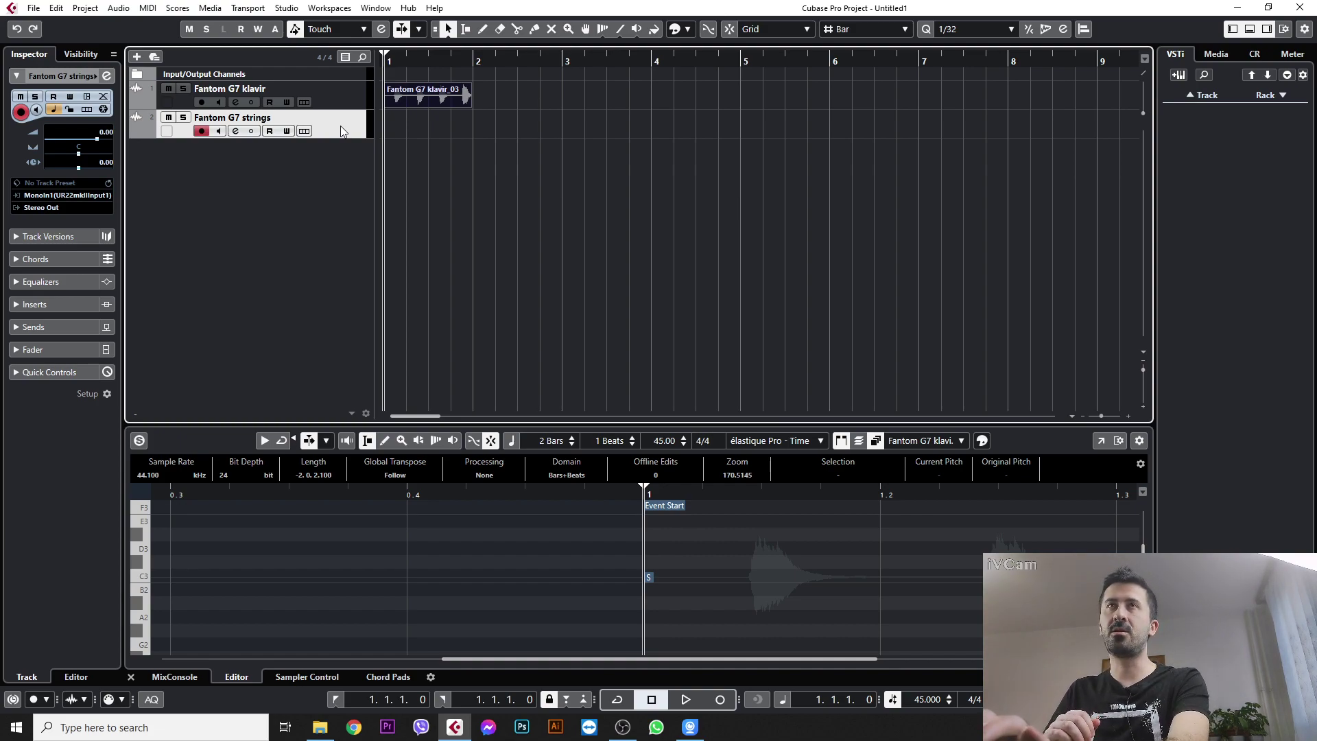
{"action": "key", "text": "KP_Multiply"}
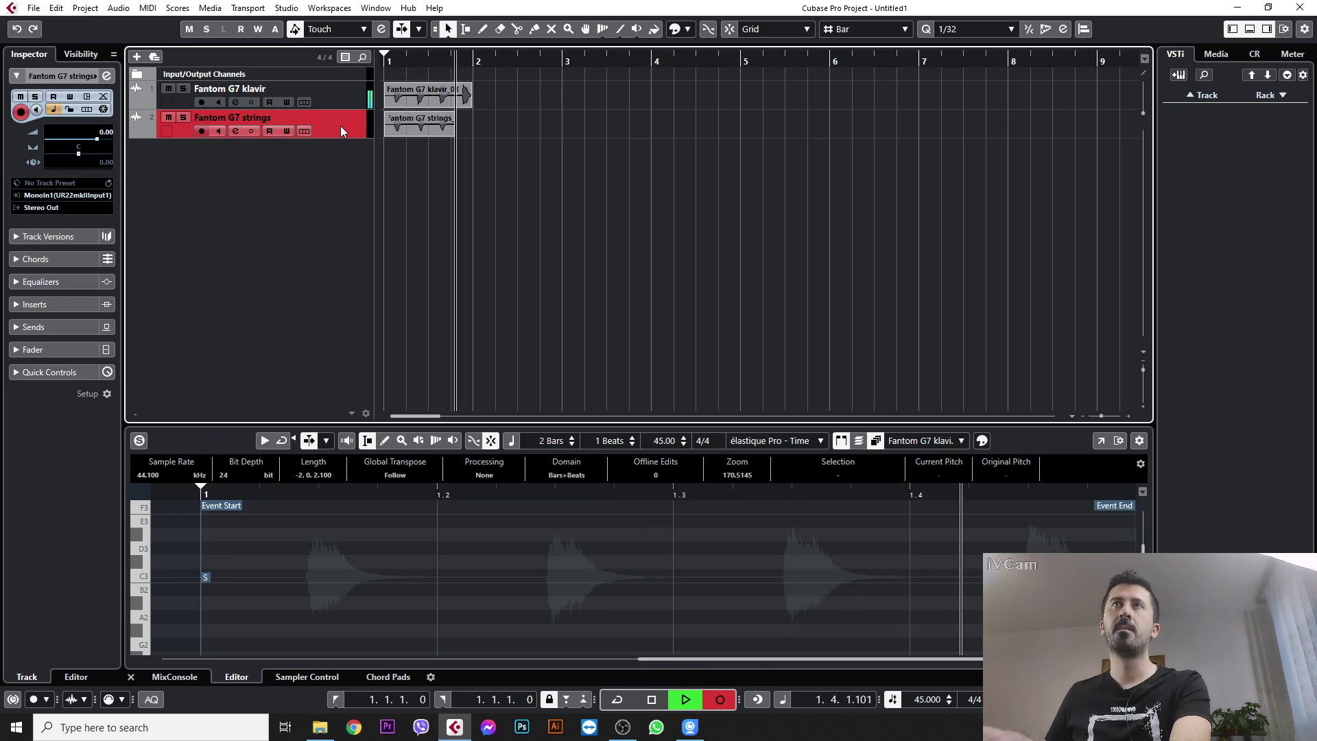
{"action": "key", "text": "space"}
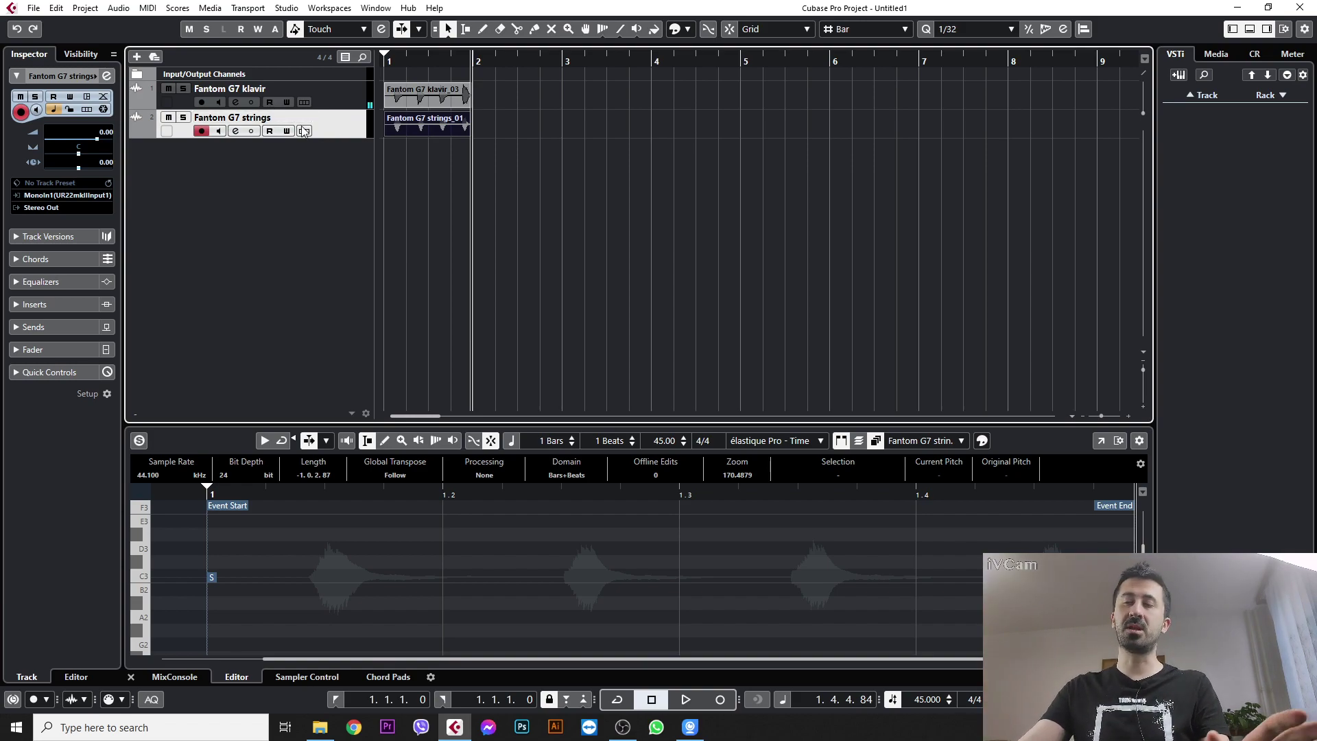
{"action": "key", "text": "period"}
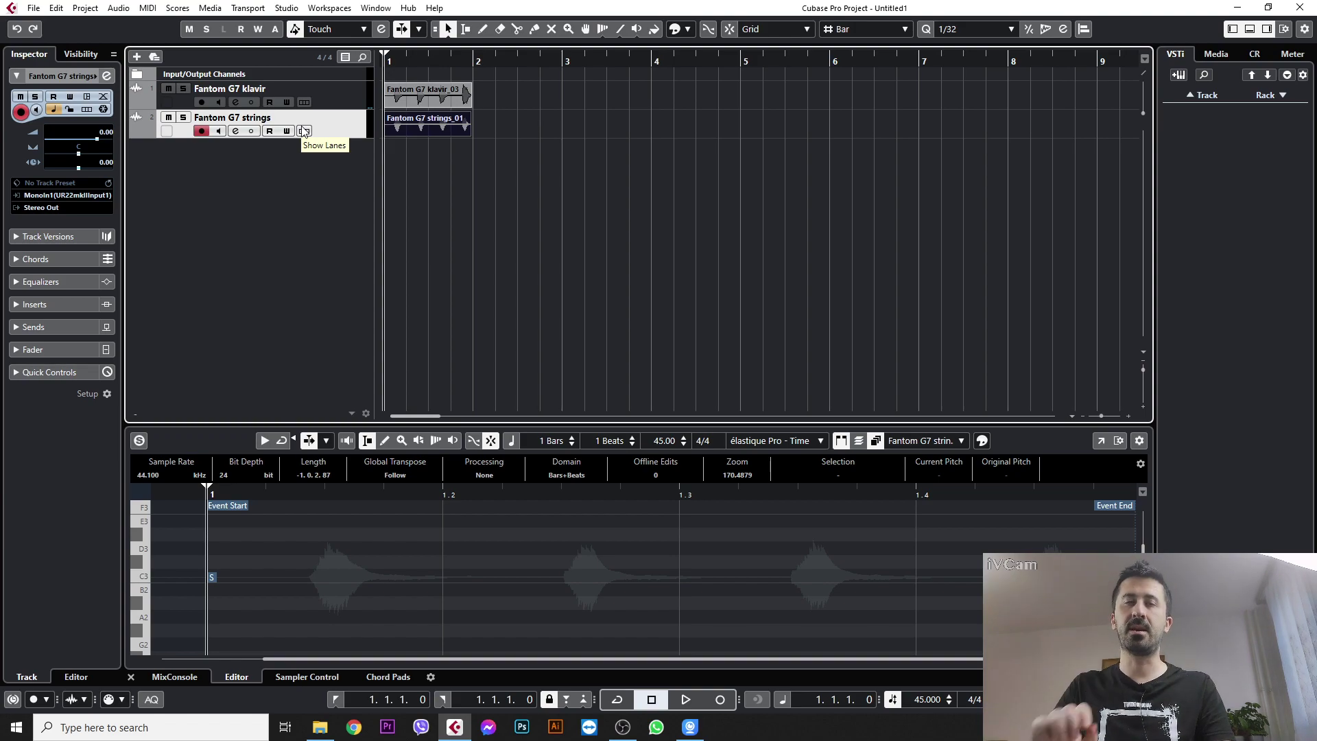
Play the klavir and strings recordings together from the project start, then return the playhead to the beginning
{"action": "key", "text": "space"}
{"action": "key", "text": "space"}
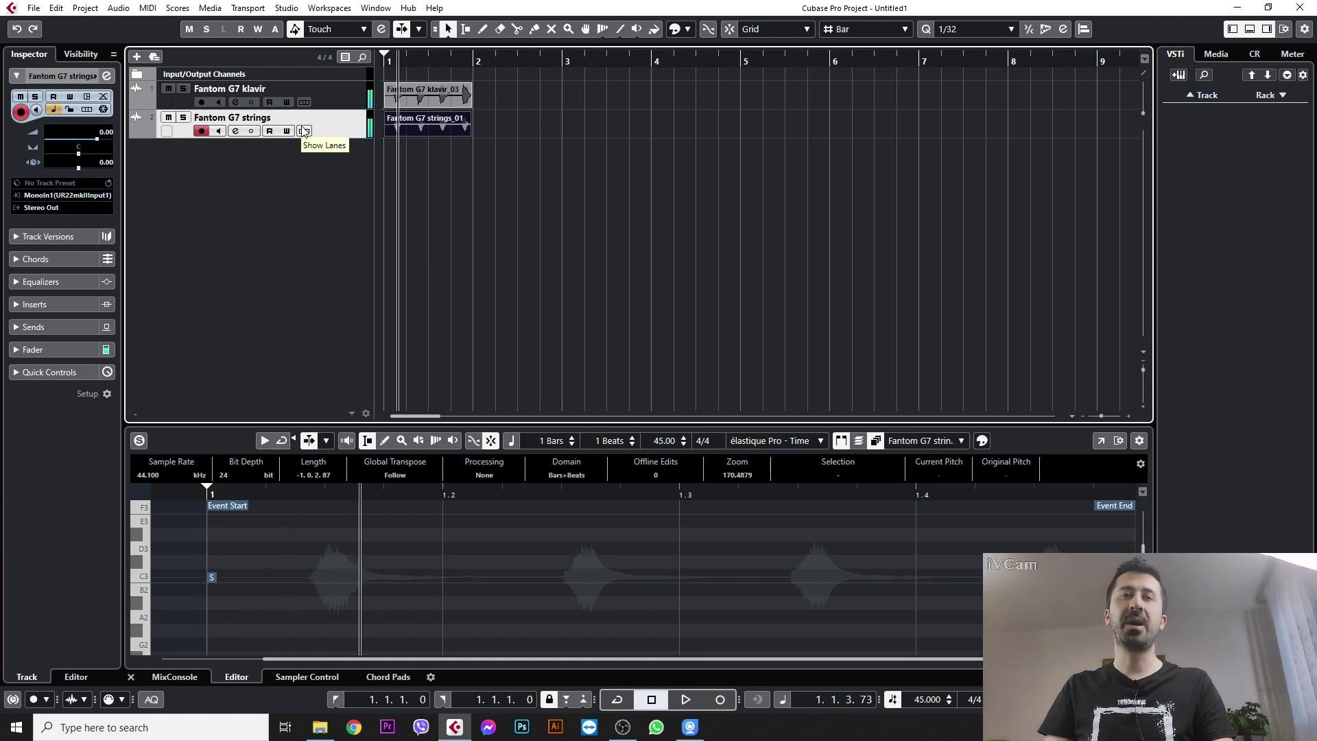
{"action": "key", "text": "Home"}
{"action": "key", "text": "space"}
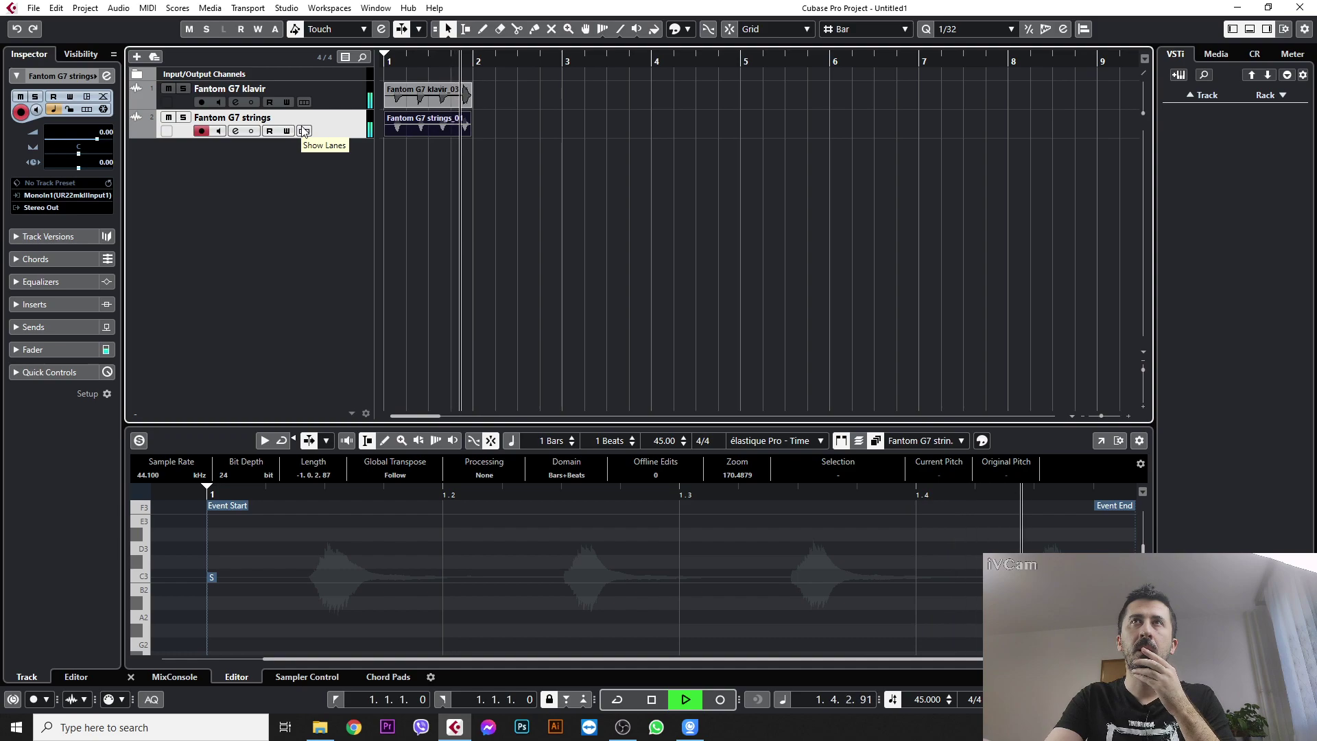
{"action": "key", "text": "space"}
{"action": "key", "text": "Home"}
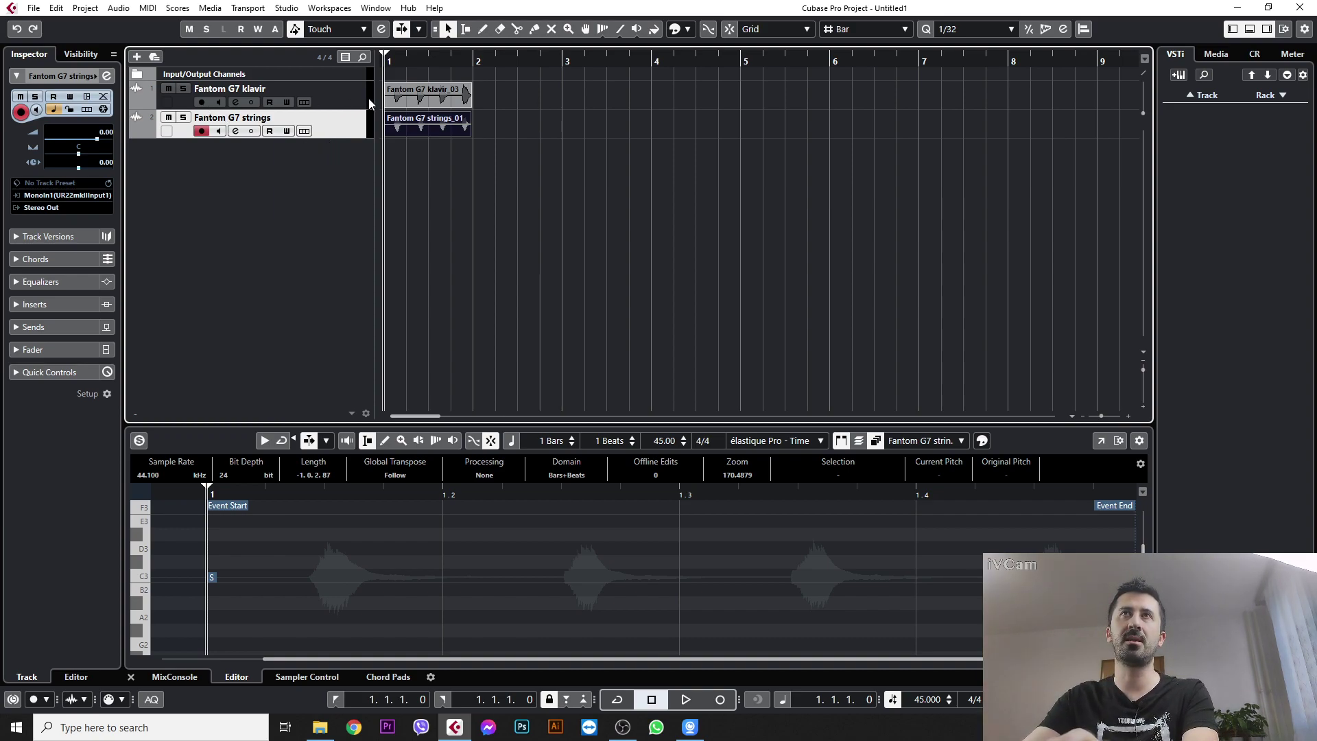
Delete the strings take and try muting the Fantom G7 klavir track with the strings track selected, then unmute it
{"action": "key", "text": "Delete"}
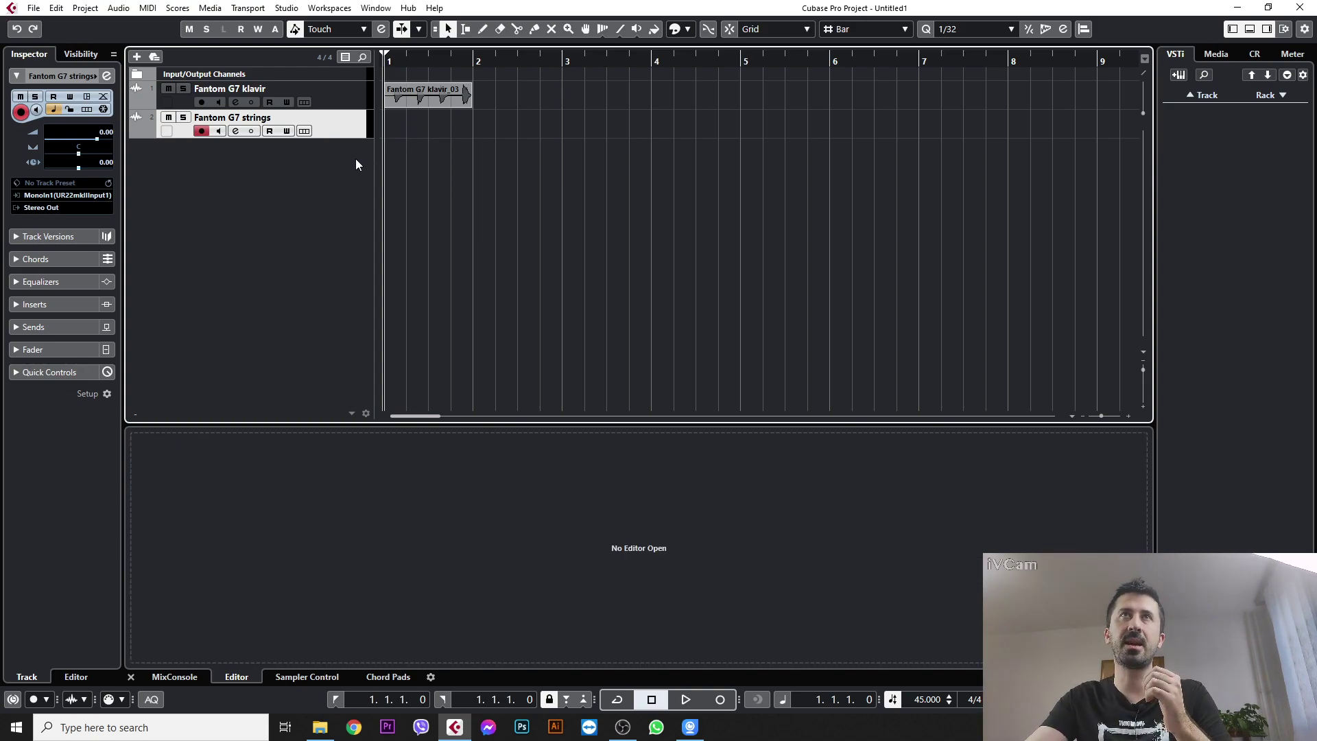
{"action": "left_click", "coordinate": [336, 96]}
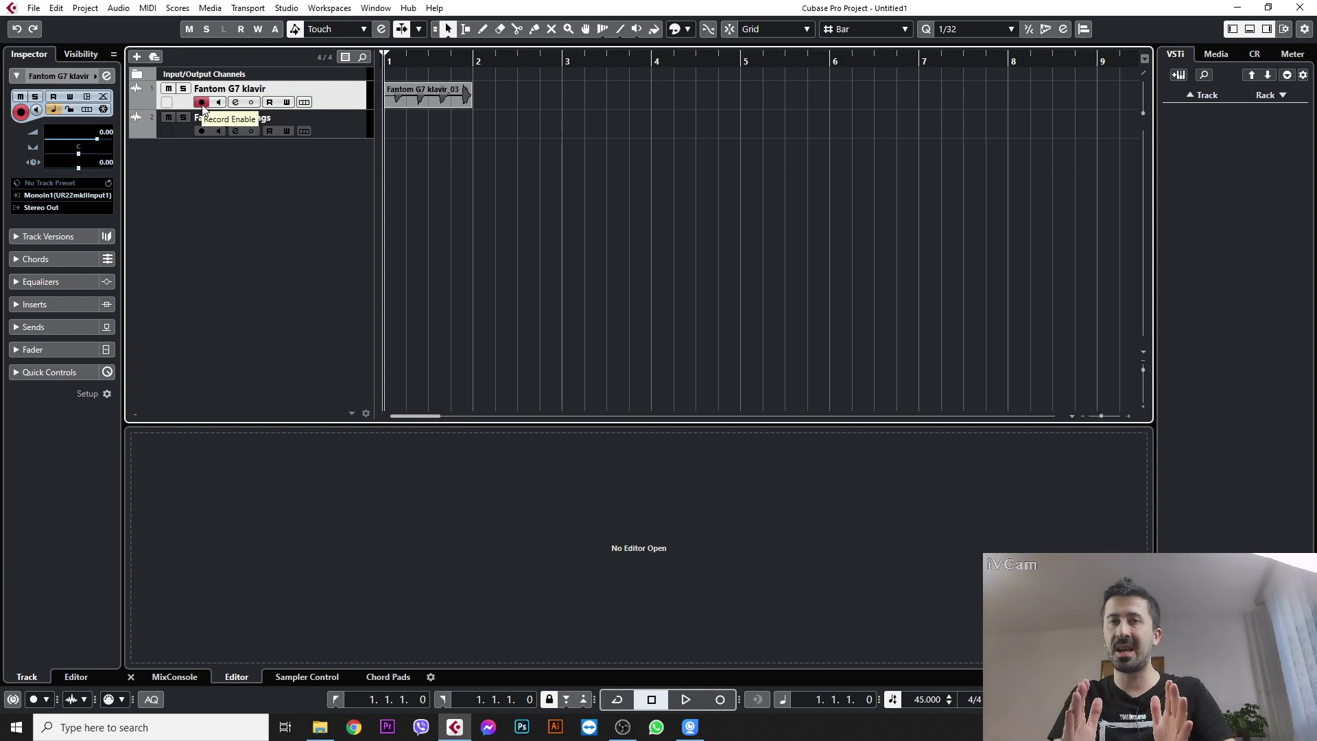
{"action": "left_click", "coordinate": [169, 89]}
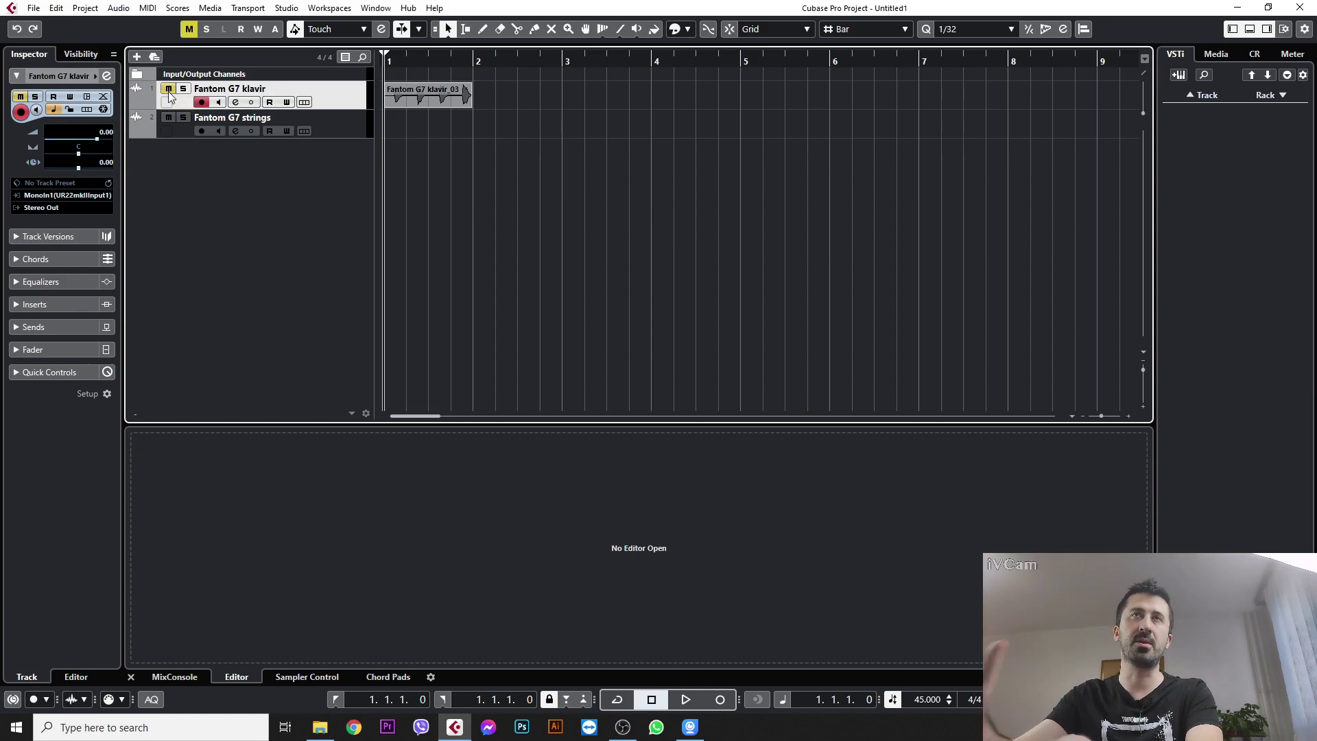
{"action": "left_click", "coordinate": [325, 131]}
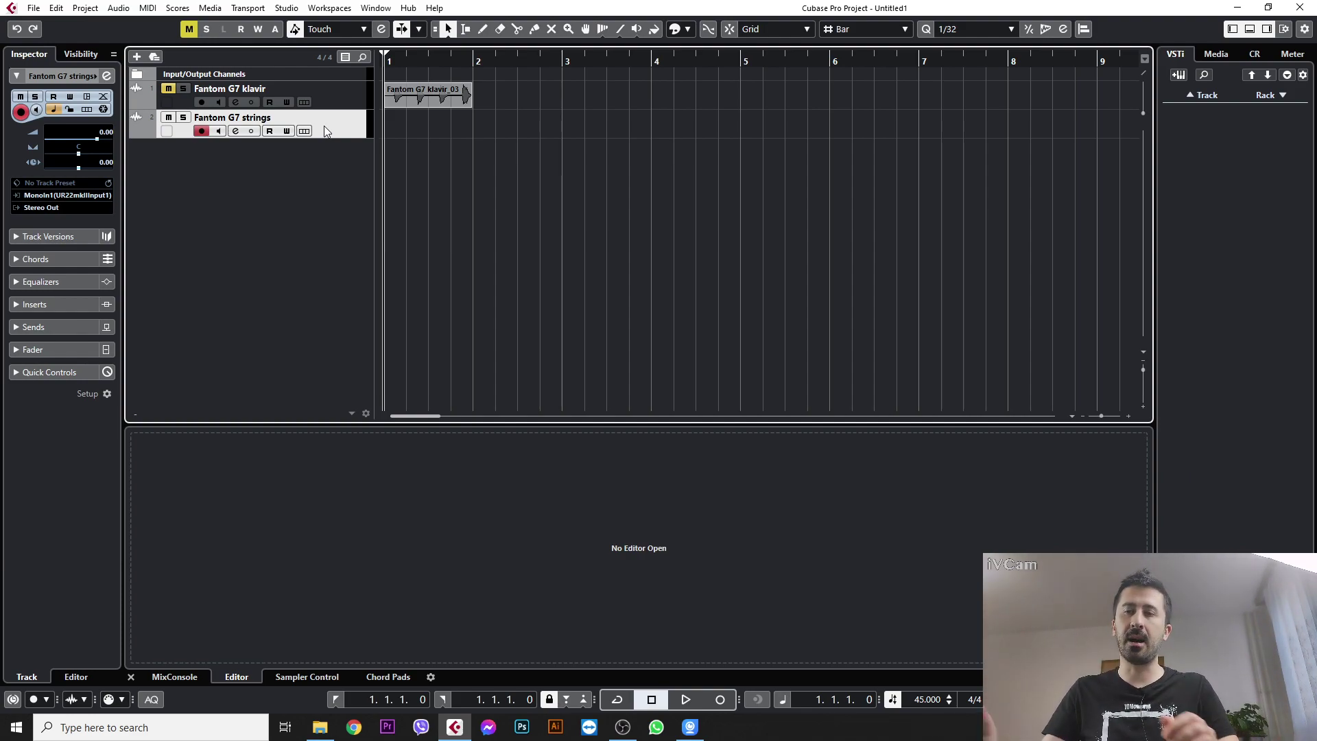
{"action": "left_click", "coordinate": [169, 89]}
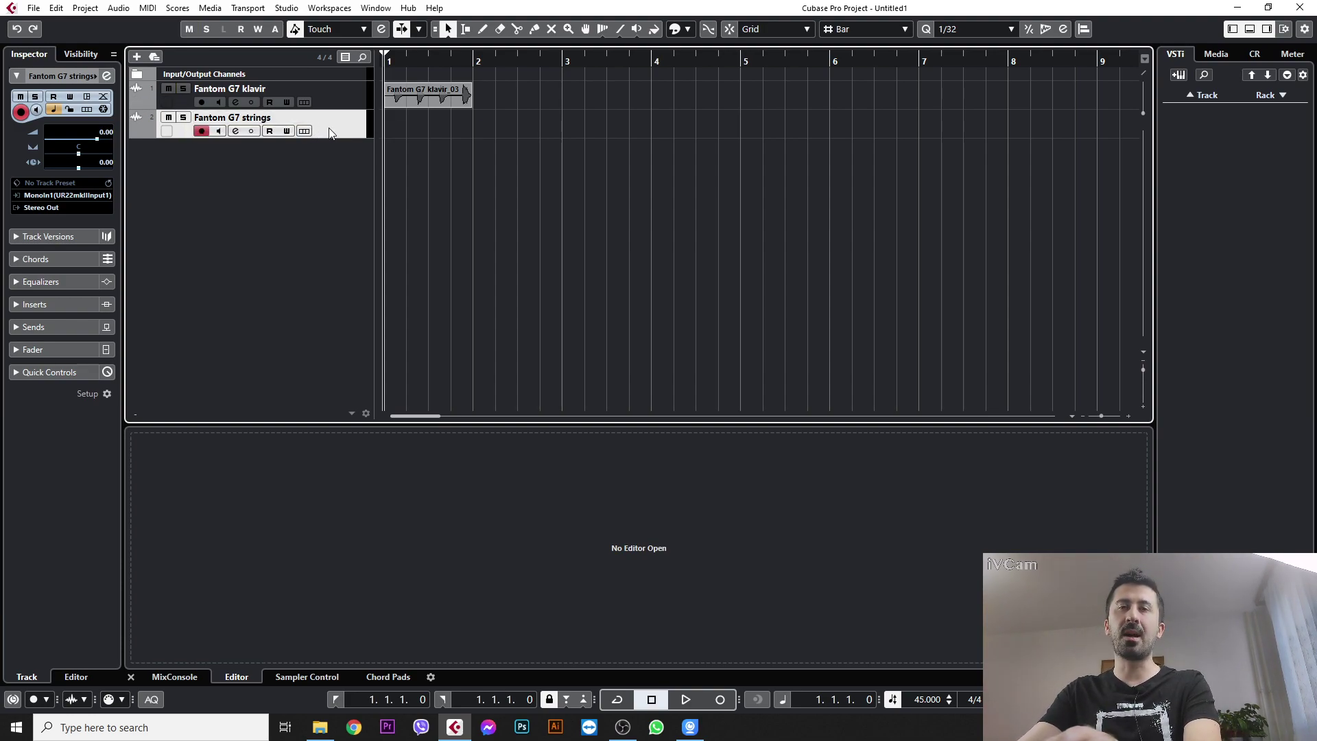
Solo the Fantom G7 strings track, record a take of about one bar on it, then turn solo off
{"action": "left_click", "coordinate": [184, 118]}
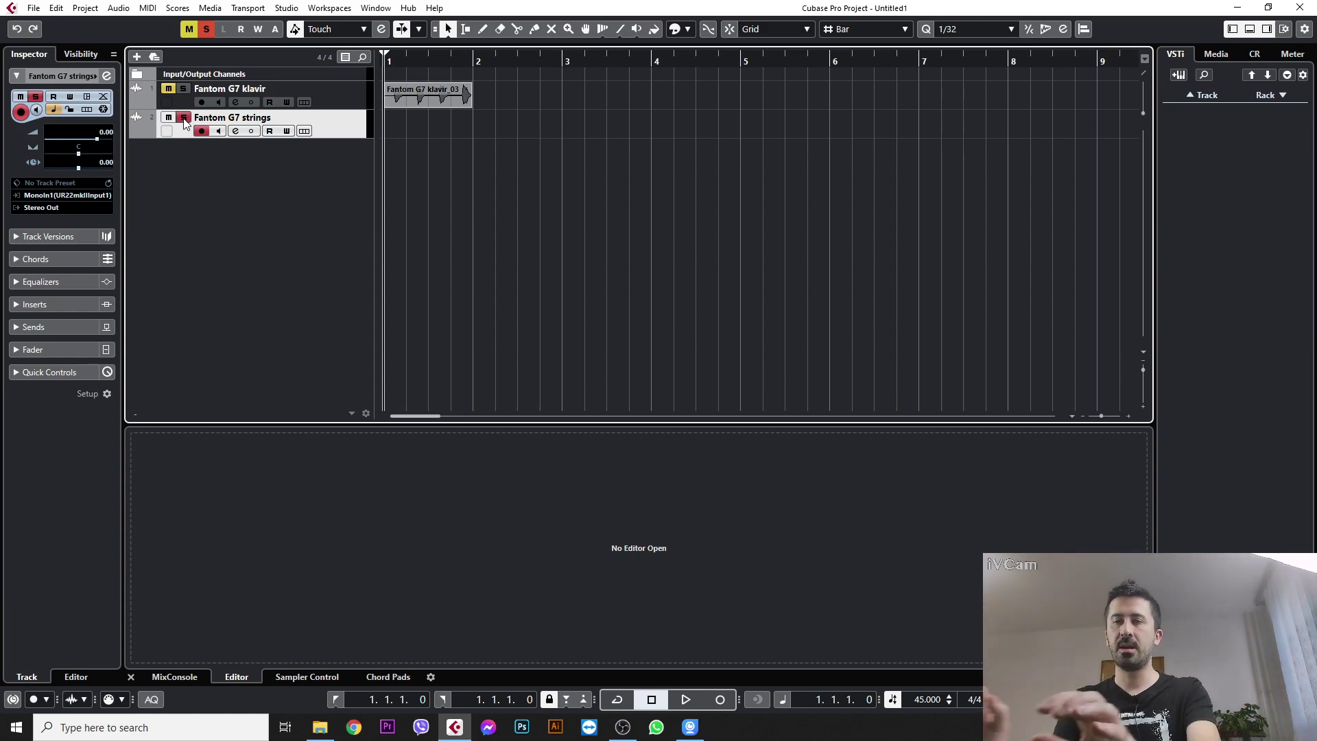
{"action": "key", "text": "KP_Multiply"}
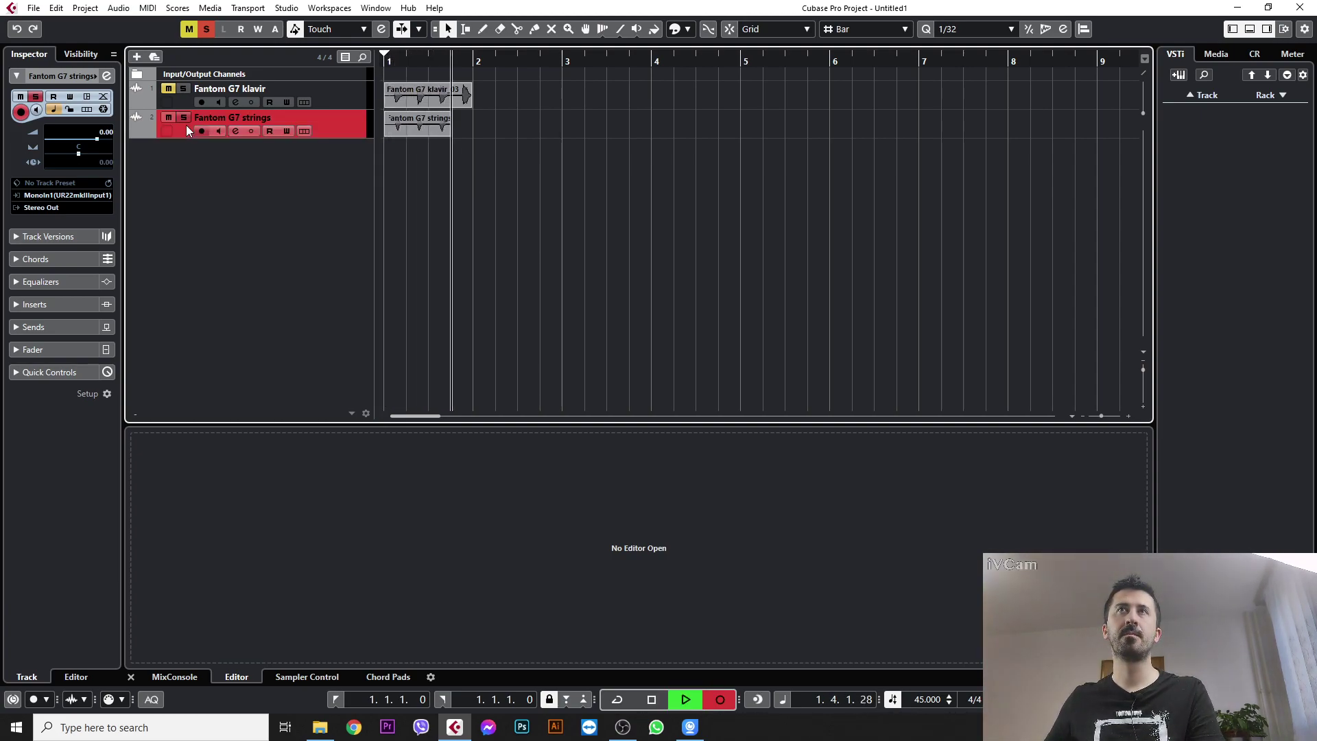
{"action": "key", "text": "space"}
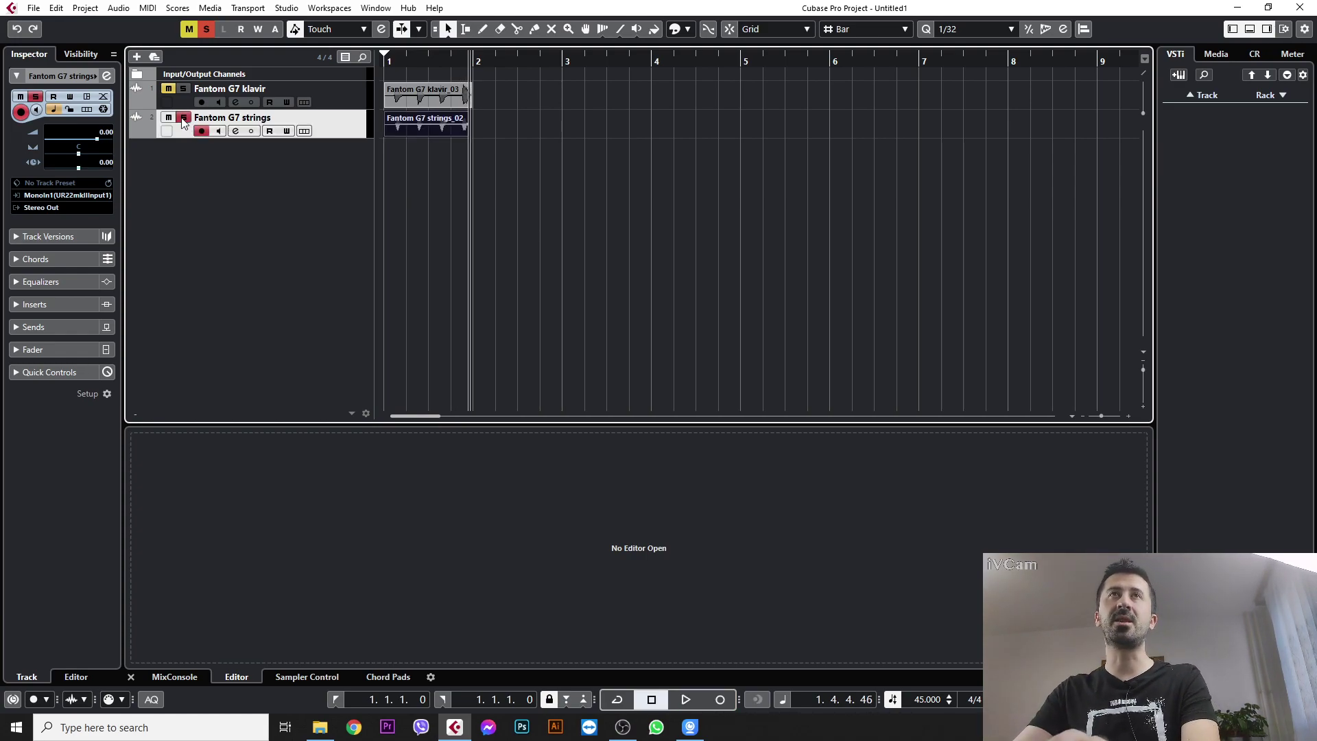
{"action": "left_click", "coordinate": [183, 118]}
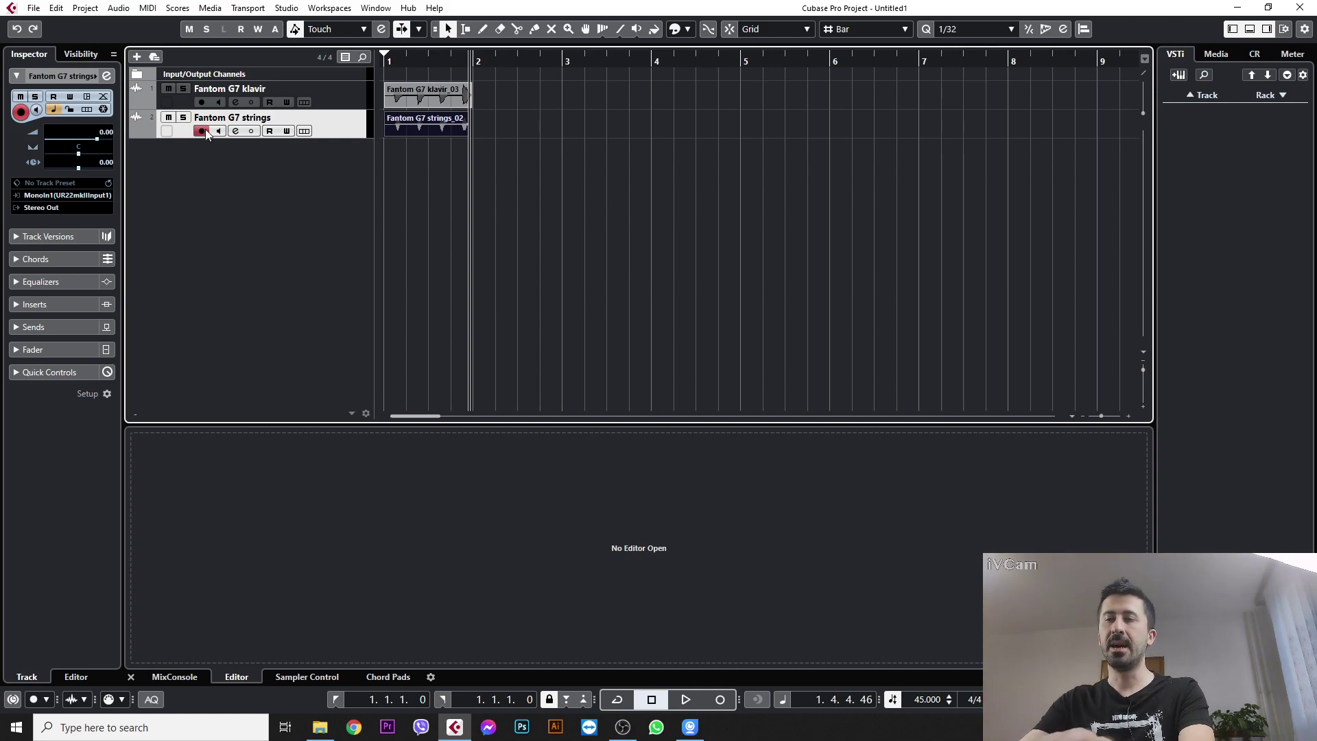
Delete the recorded clips from both the Fantom G7 strings and Fantom G7 klavir tracks
{"action": "left_click", "coordinate": [391, 127]}
{"action": "key", "text": "Delete"}
{"action": "left_click", "coordinate": [405, 96]}
{"action": "key", "text": "Delete"}
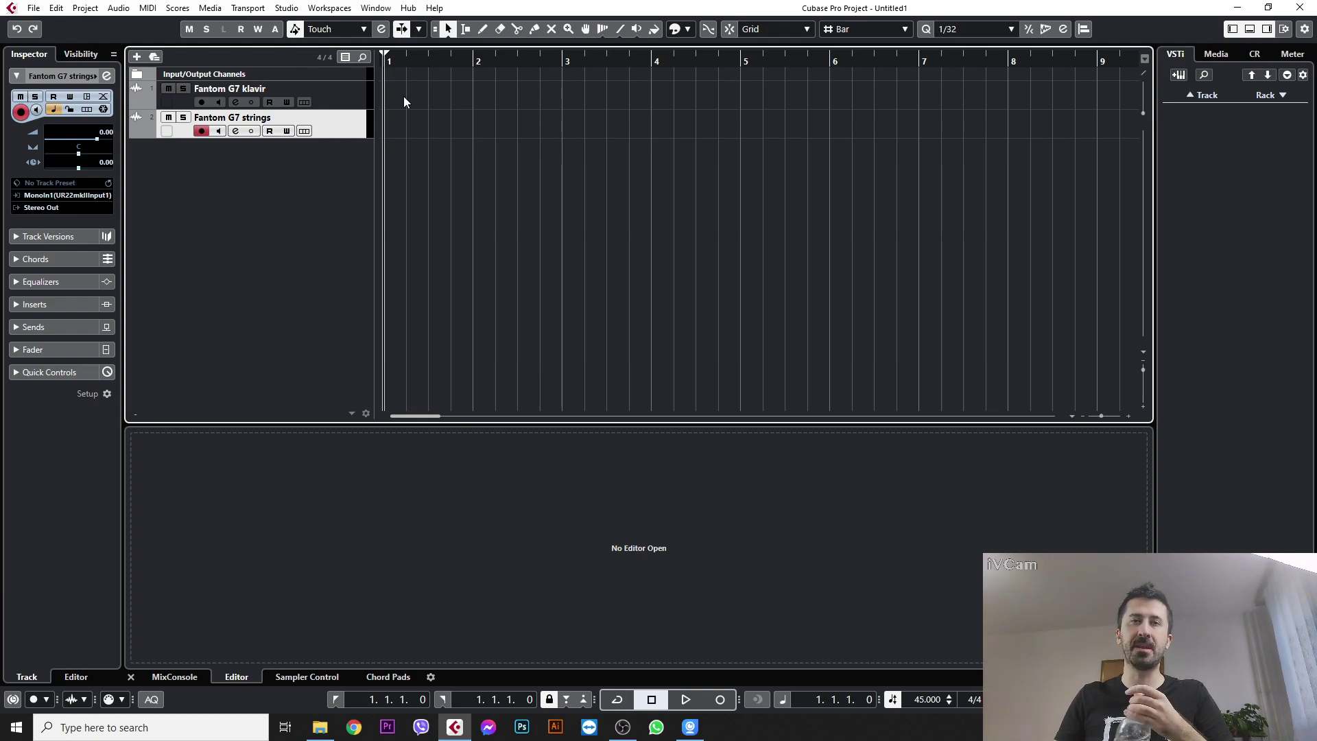
Browse the VST instrument categories and add one instrument track using MODO BASS with its audio output set to Stereo Out
{"action": "right_click", "coordinate": [226, 183]}
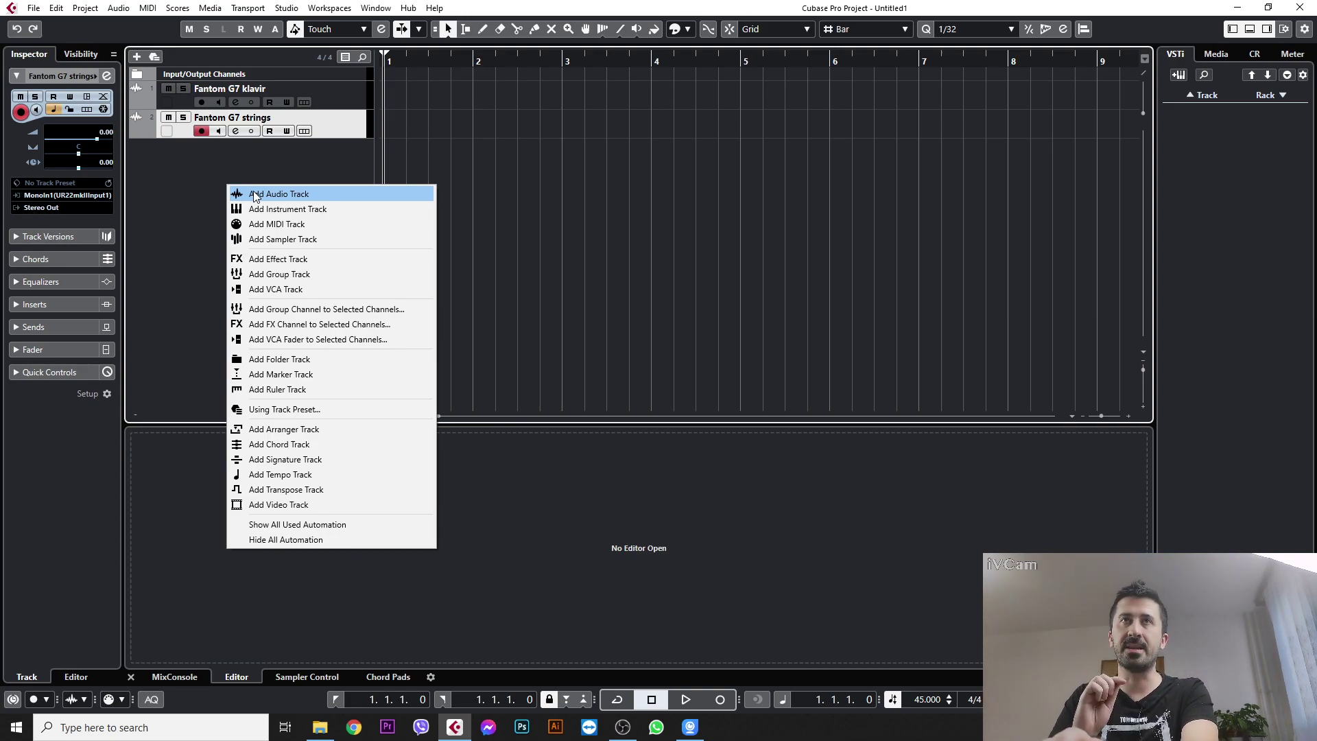
{"action": "left_click", "coordinate": [288, 210]}
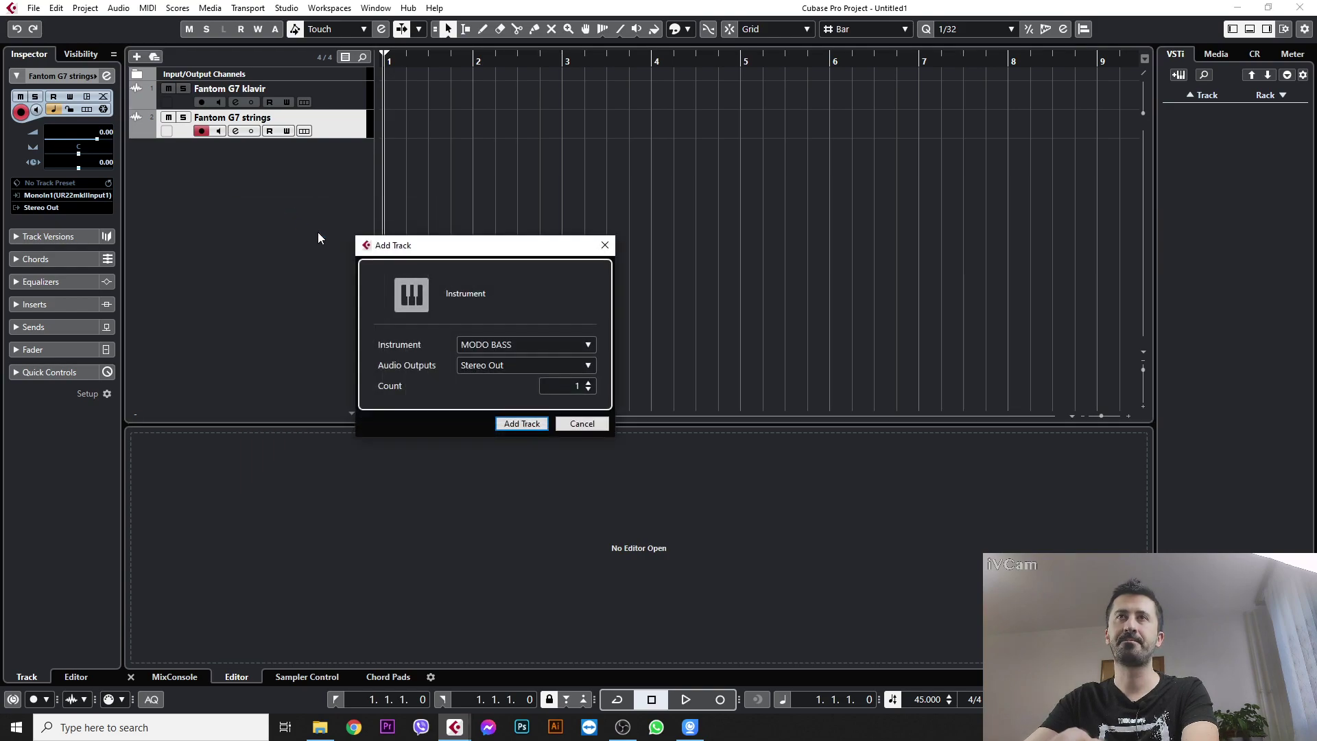
{"action": "left_click", "coordinate": [556, 345]}
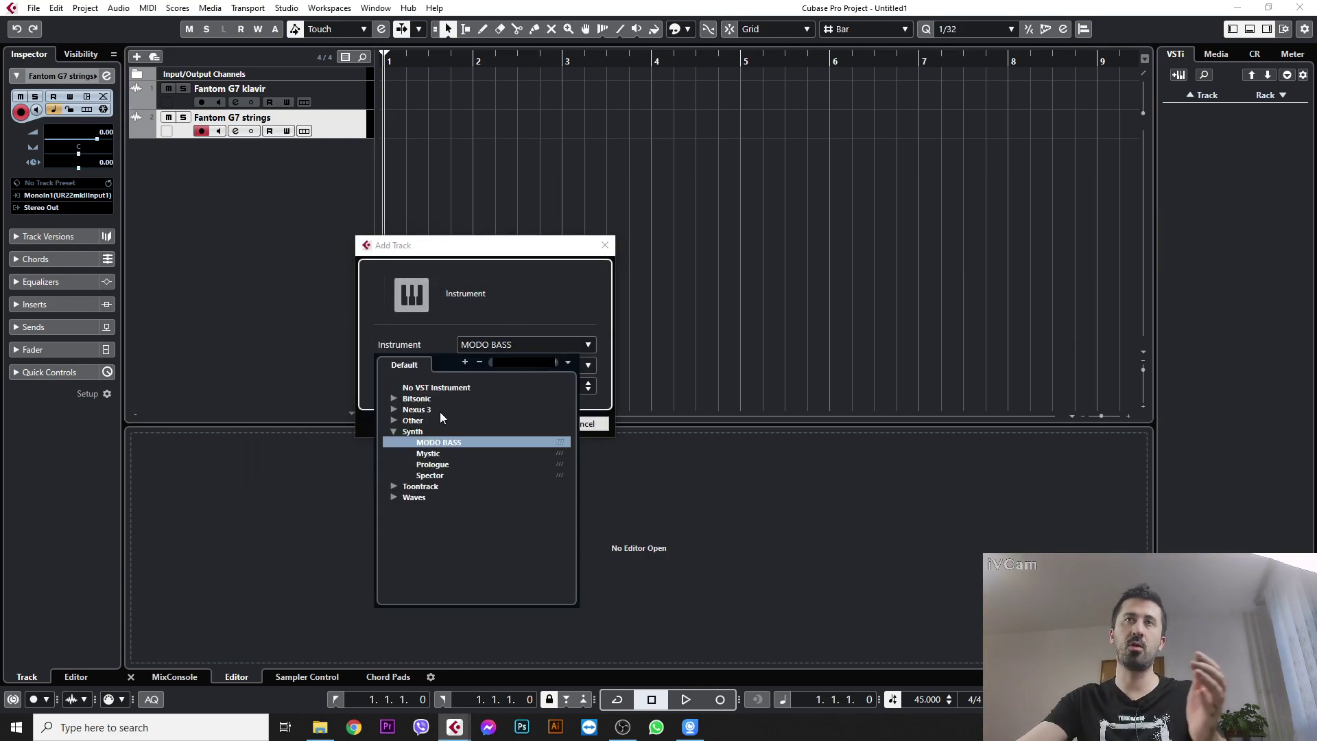
{"action": "left_click", "coordinate": [395, 432]}
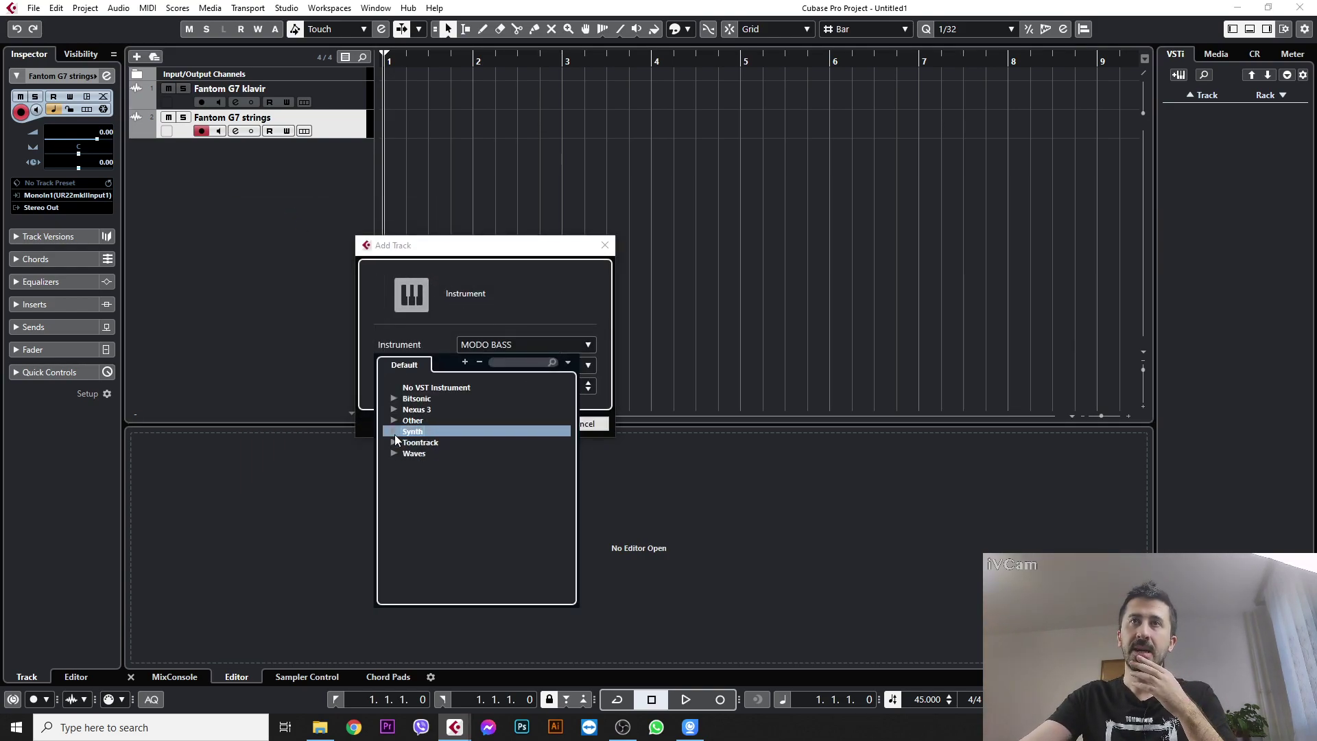
{"action": "left_click", "coordinate": [394, 398]}
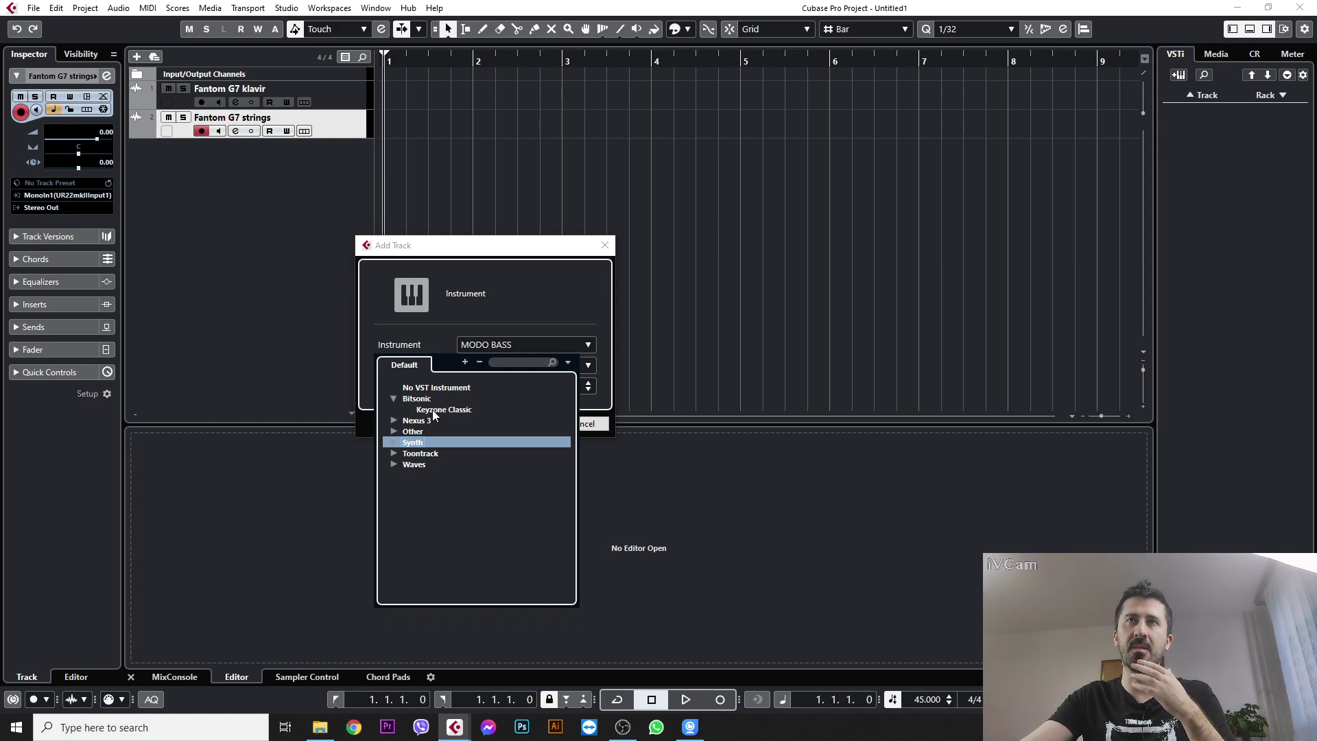
{"action": "left_click", "coordinate": [393, 397]}
{"action": "left_click", "coordinate": [392, 409]}
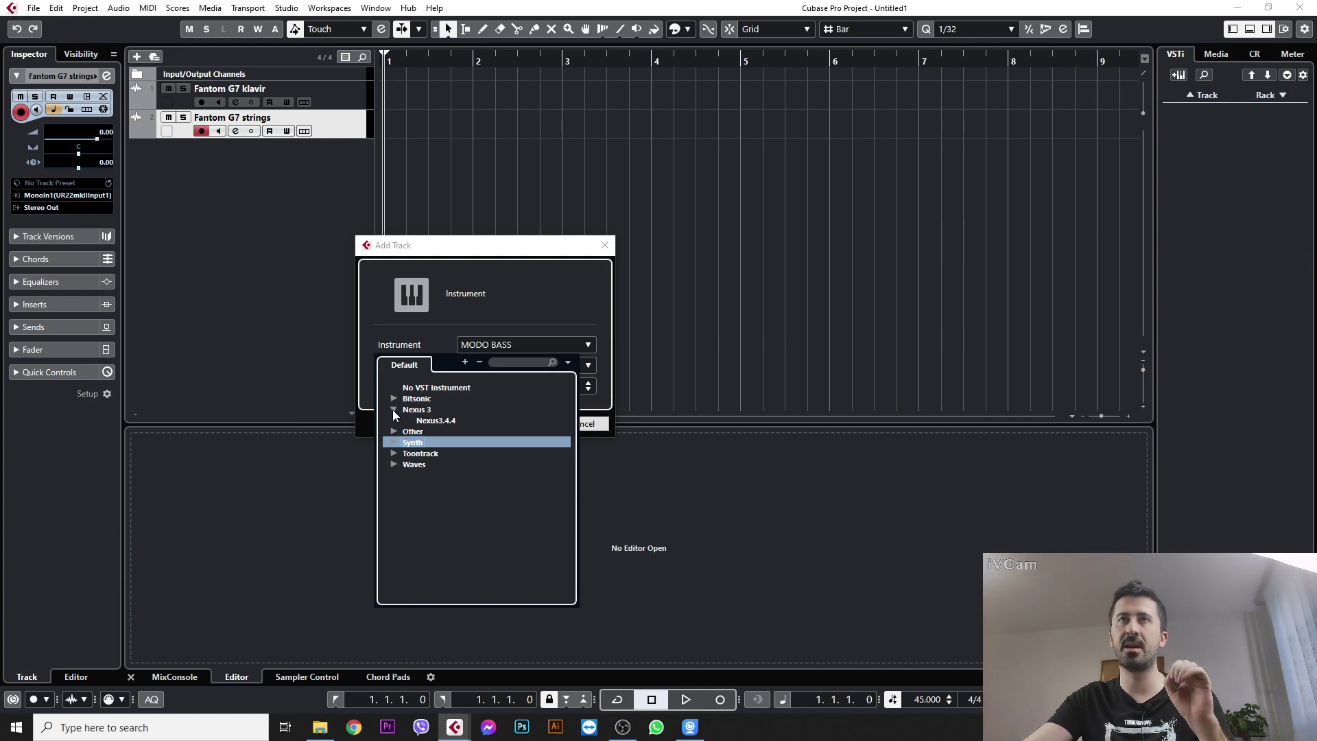
{"action": "left_click", "coordinate": [392, 409]}
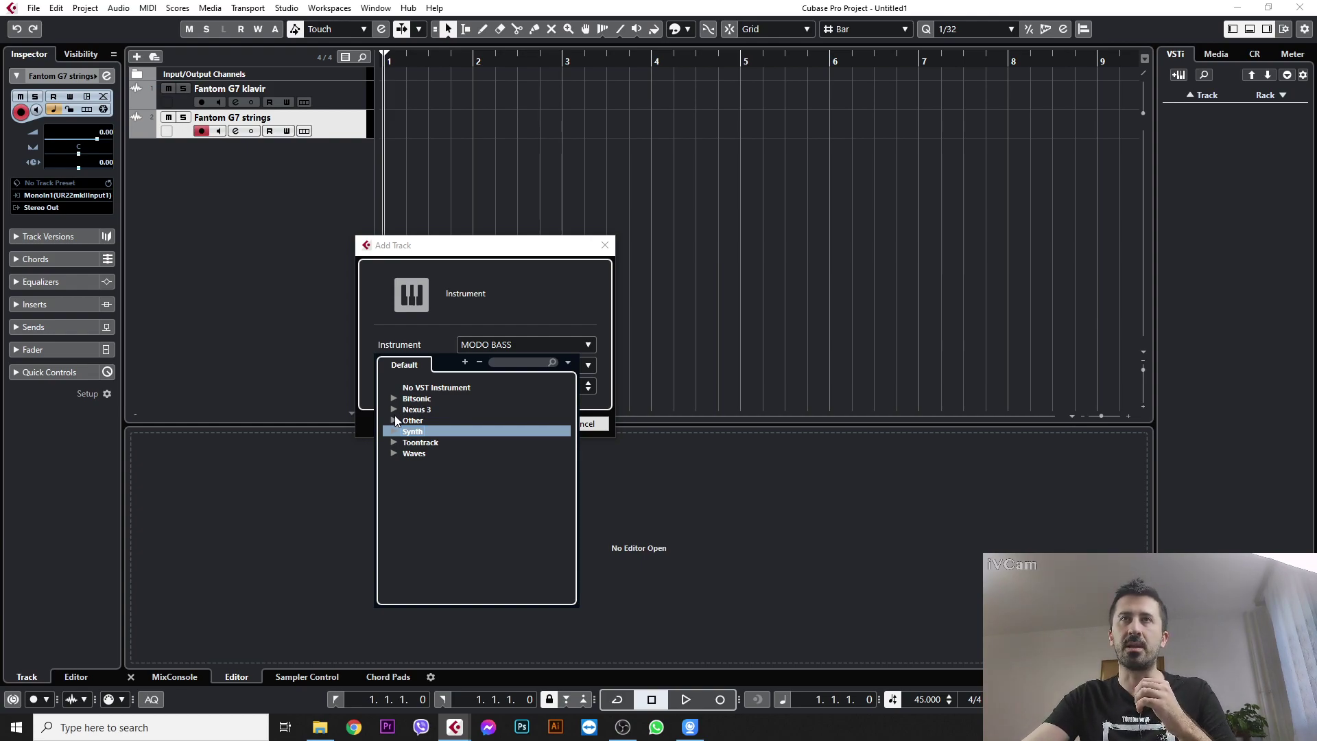
{"action": "left_click", "coordinate": [392, 419]}
{"action": "left_click", "coordinate": [393, 420]}
{"action": "left_click", "coordinate": [393, 431]}
{"action": "left_click", "coordinate": [438, 443]}
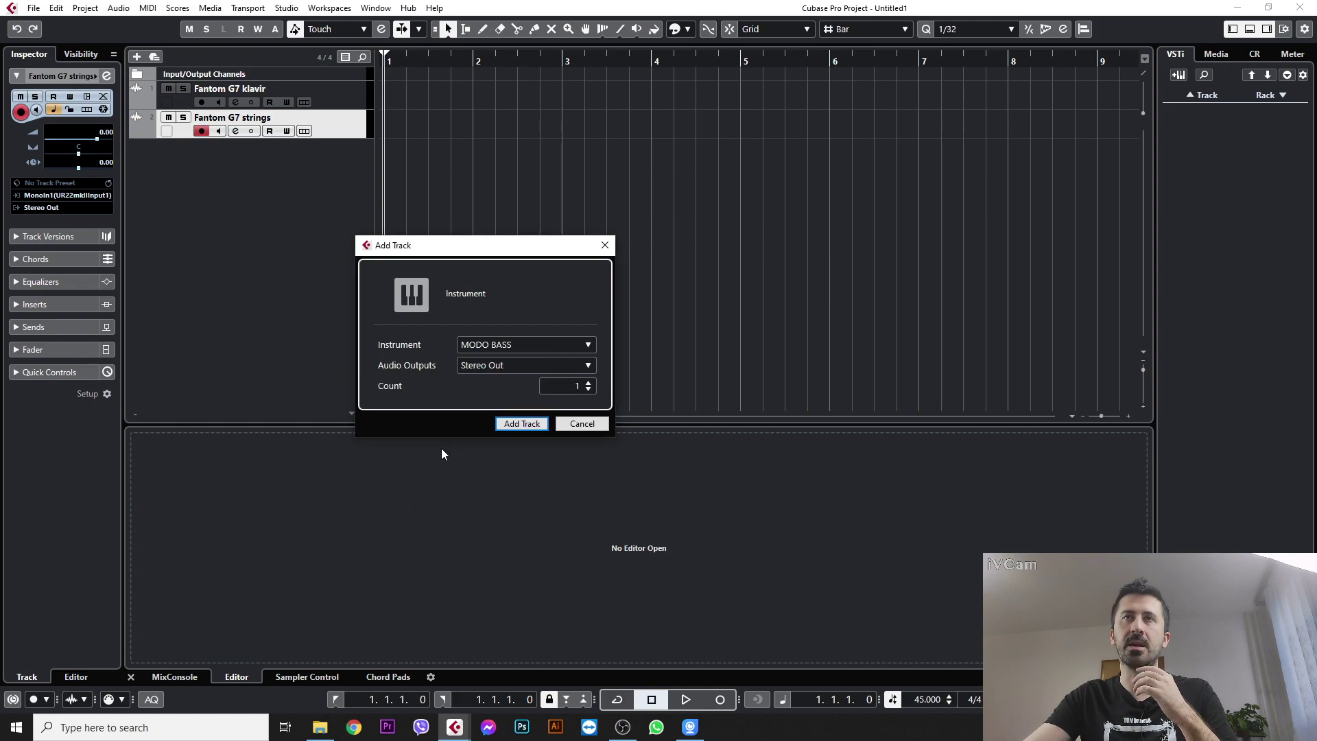
{"action": "left_click", "coordinate": [522, 423]}
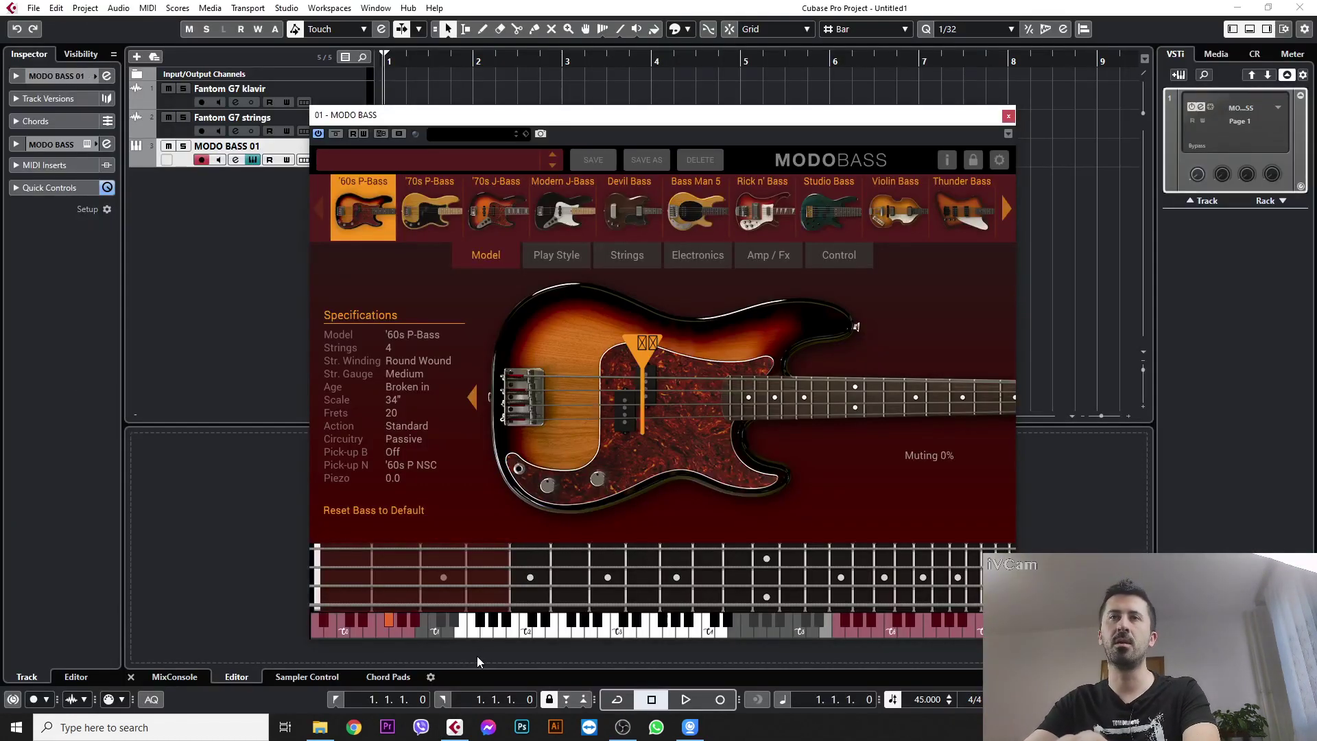
Set the MODO BASS instrument to 5 strings and close its window
{"action": "left_click", "coordinate": [615, 262]}
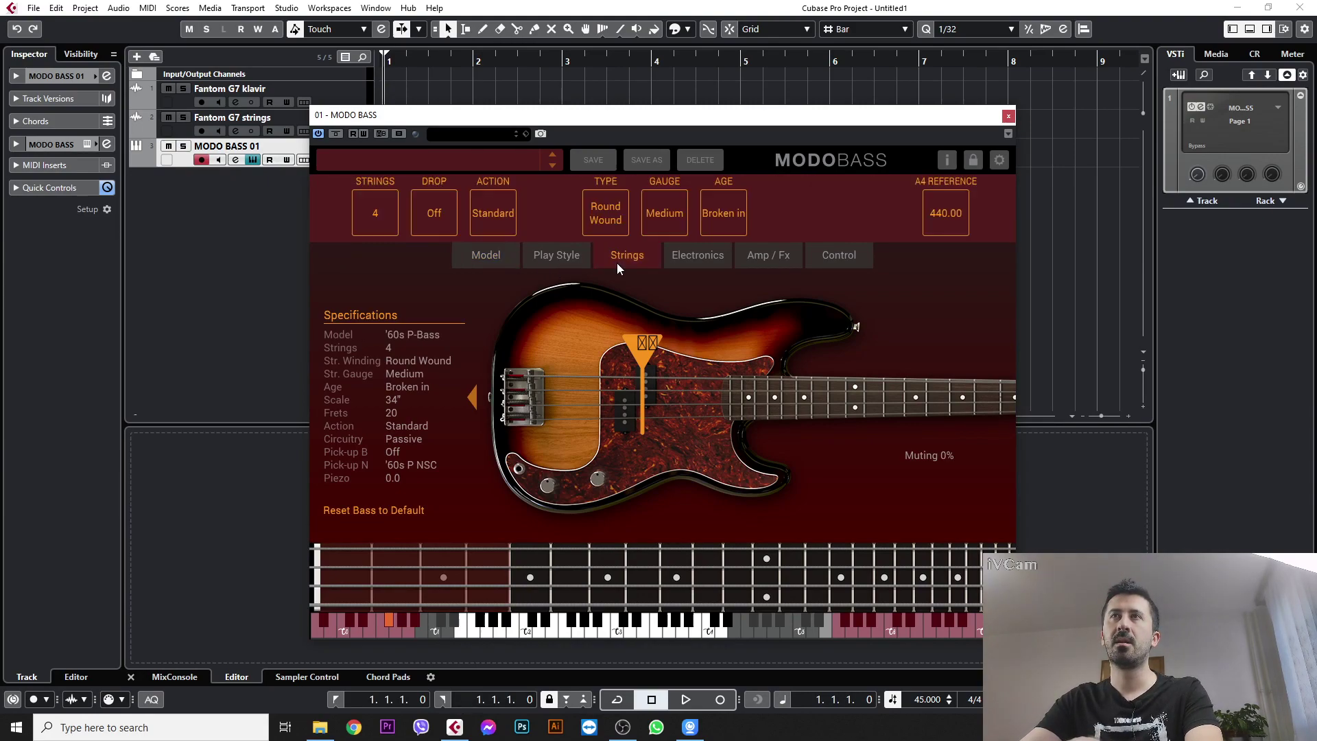
{"action": "left_click", "coordinate": [373, 212]}
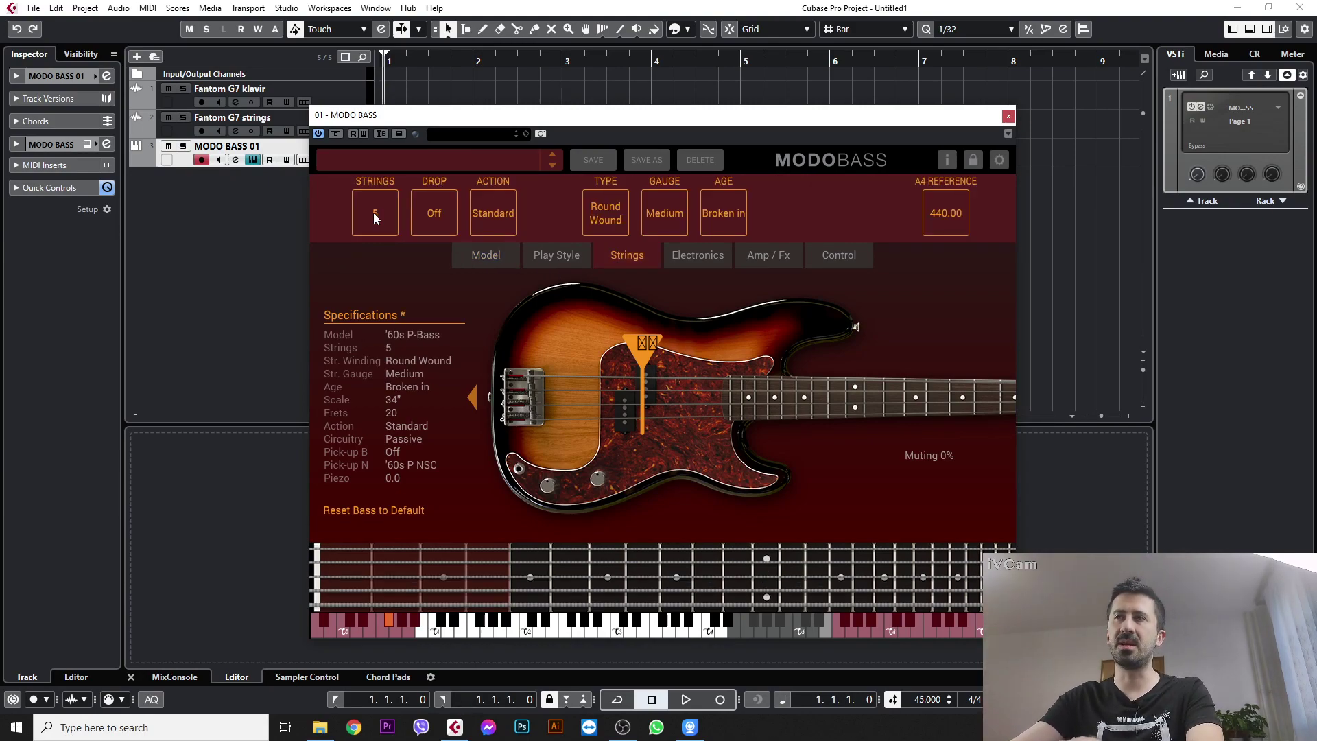
{"action": "left_click", "coordinate": [1008, 115]}
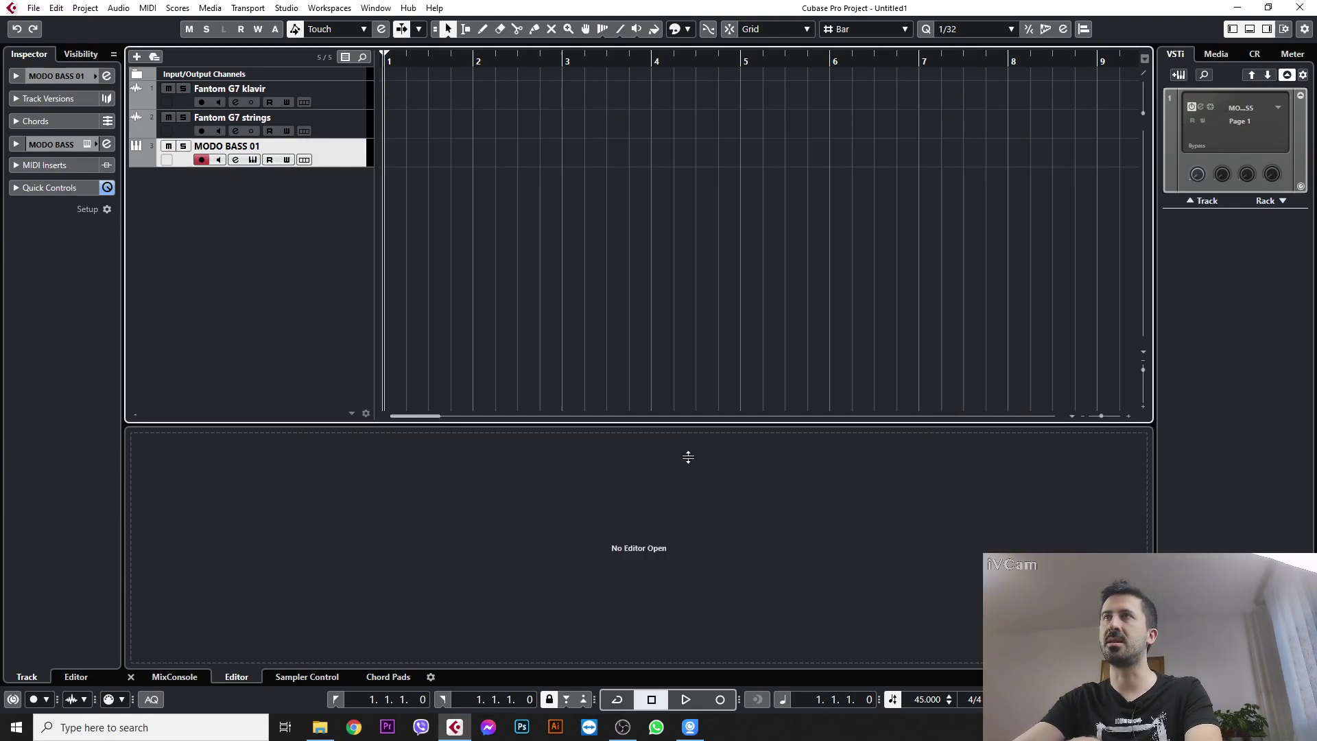
{"action": "left_click", "coordinate": [622, 727]}
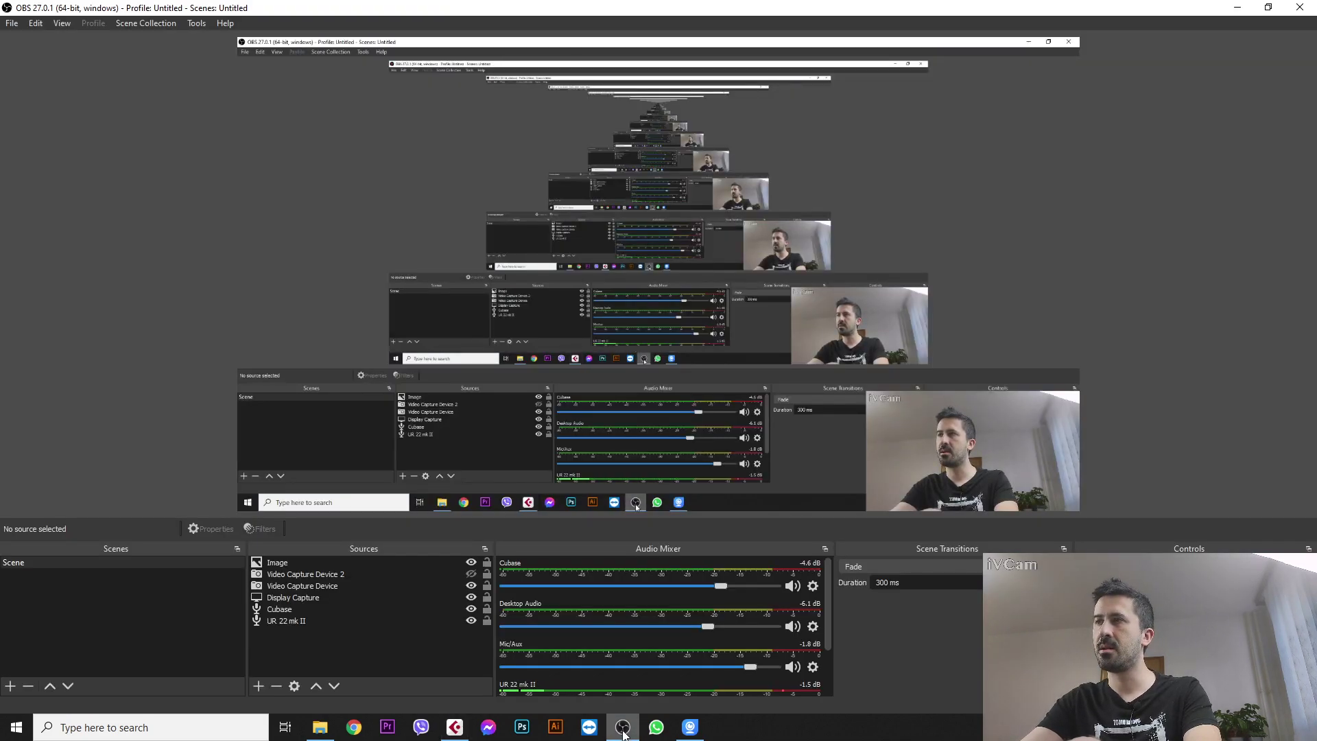
{"action": "left_click", "coordinate": [622, 729]}
Rename the MODO BASS 01 track as "bass gitara"
{"action": "double_click", "coordinate": [227, 145]}
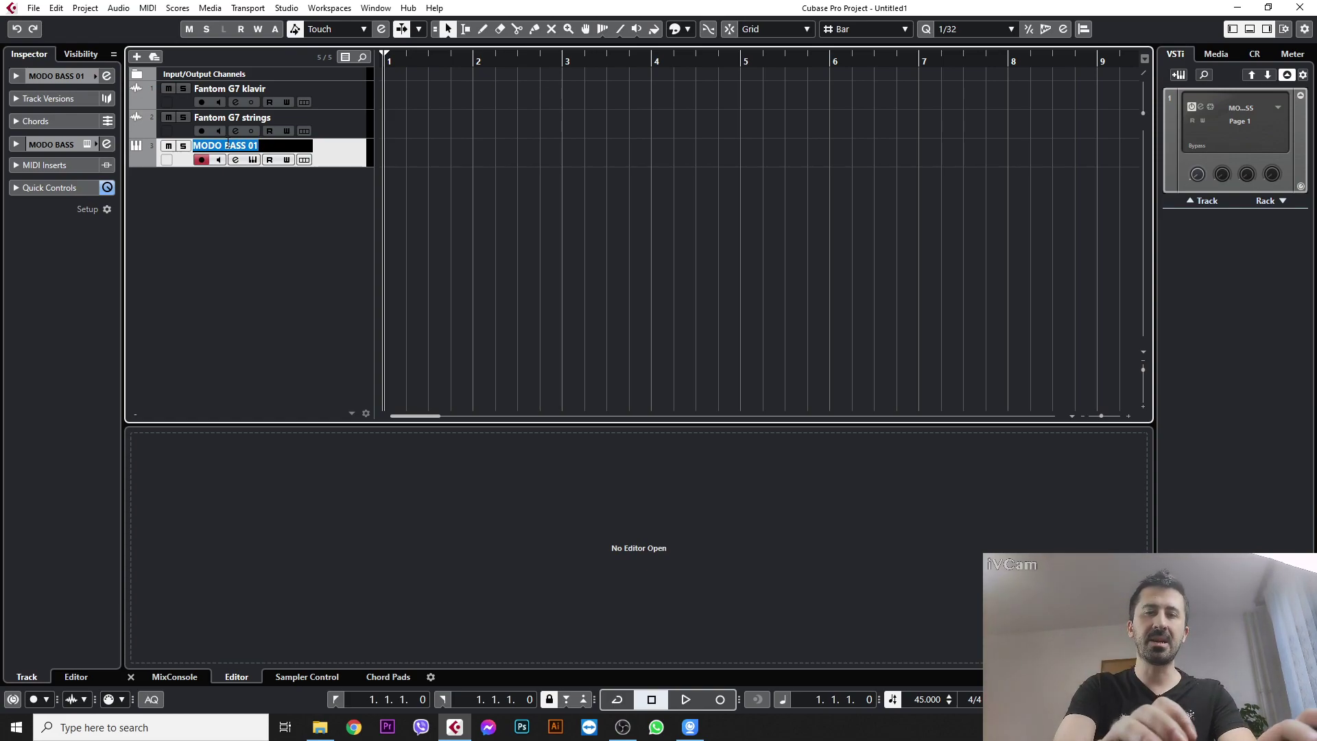
{"action": "type", "text": "bass gitara"}
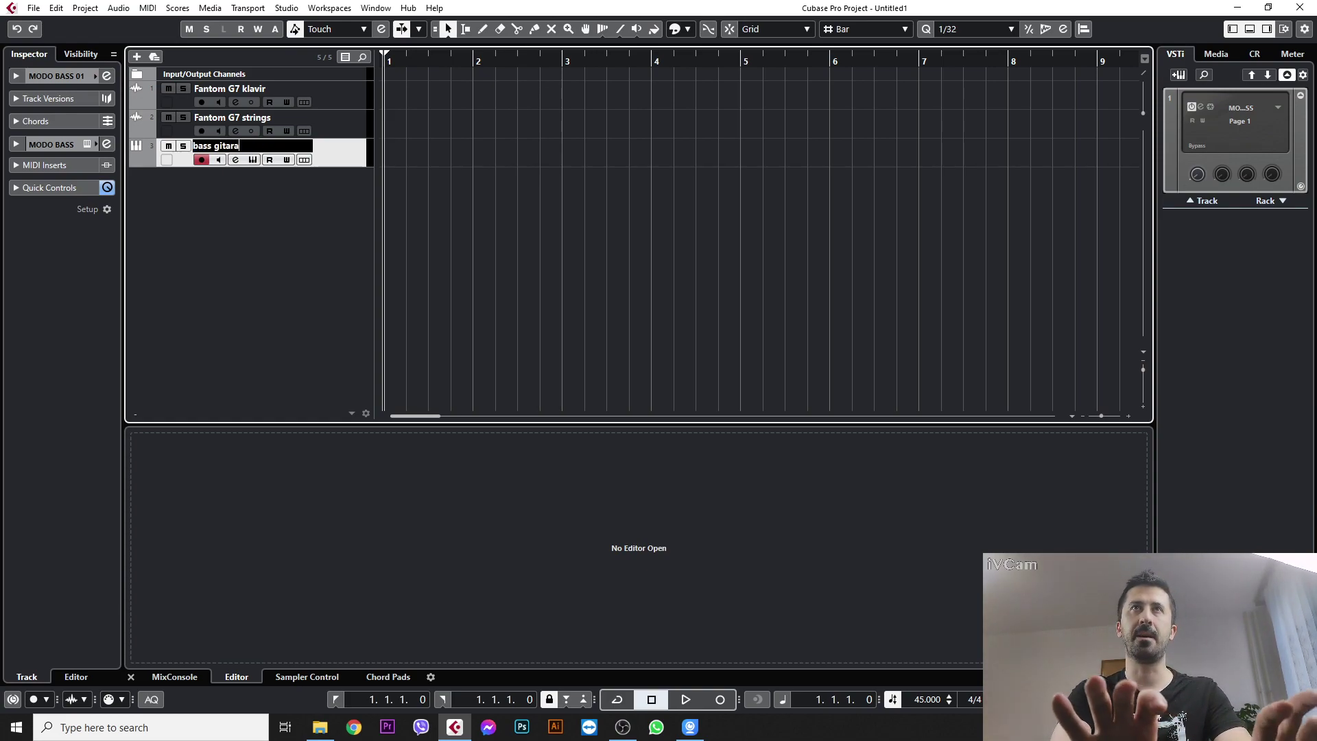
{"action": "key", "text": "Return"}
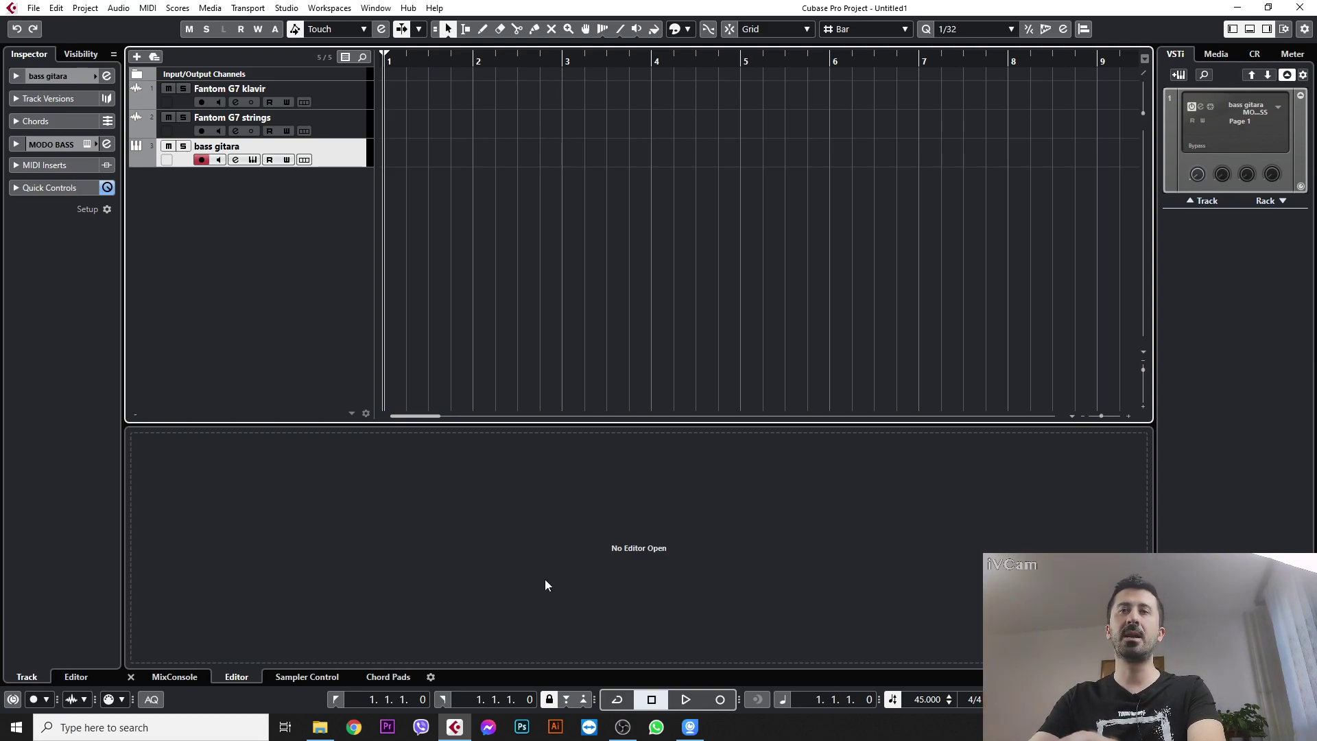
{"action": "left_click", "coordinate": [622, 727]}
{"action": "left_click", "coordinate": [620, 729]}
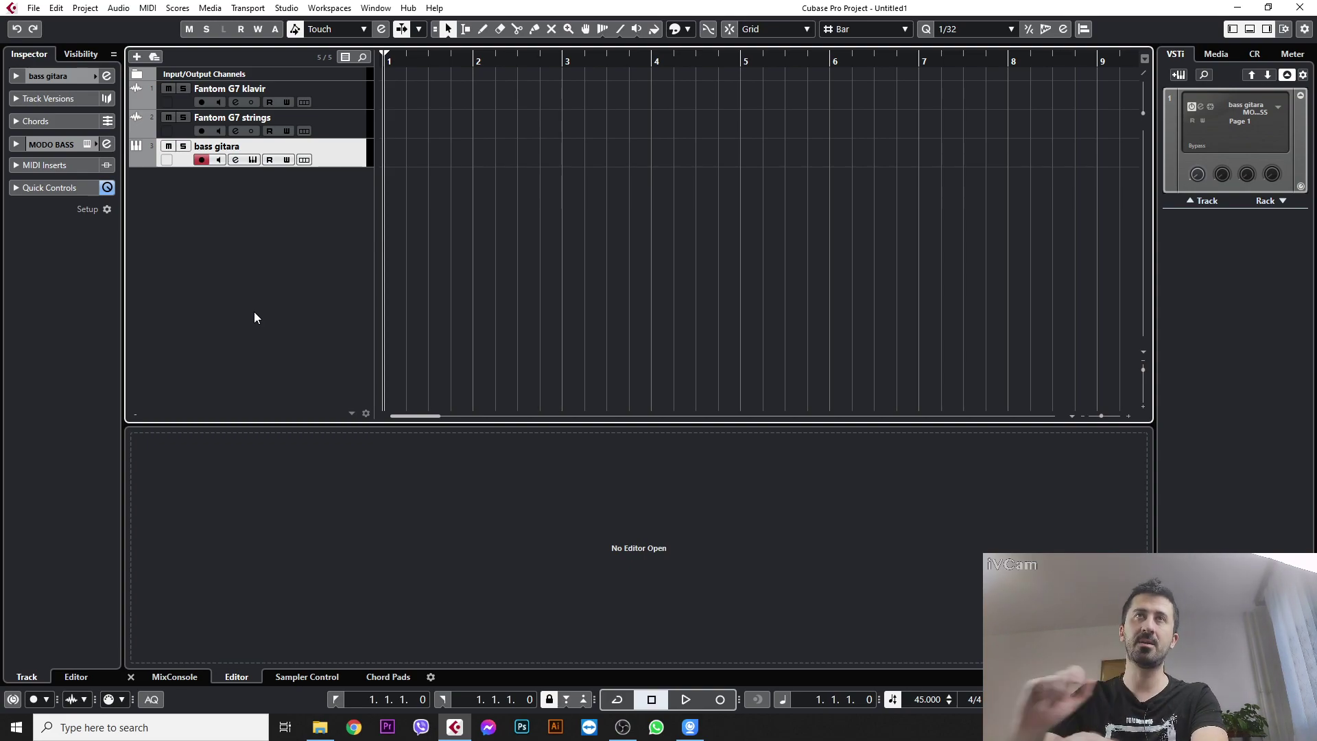
Add one MIDI track named "midi za bass" and set its MIDI channel to Any
{"action": "right_click", "coordinate": [231, 224]}
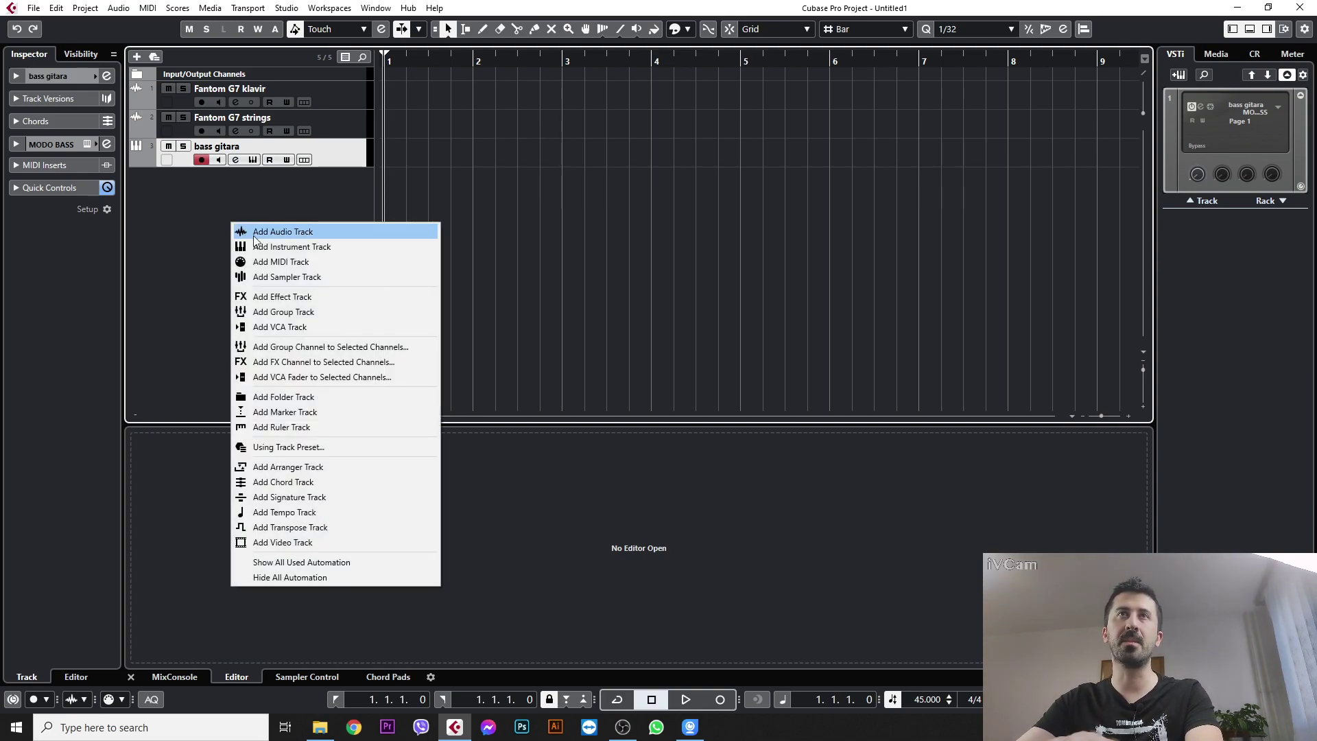
{"action": "left_click", "coordinate": [281, 260]}
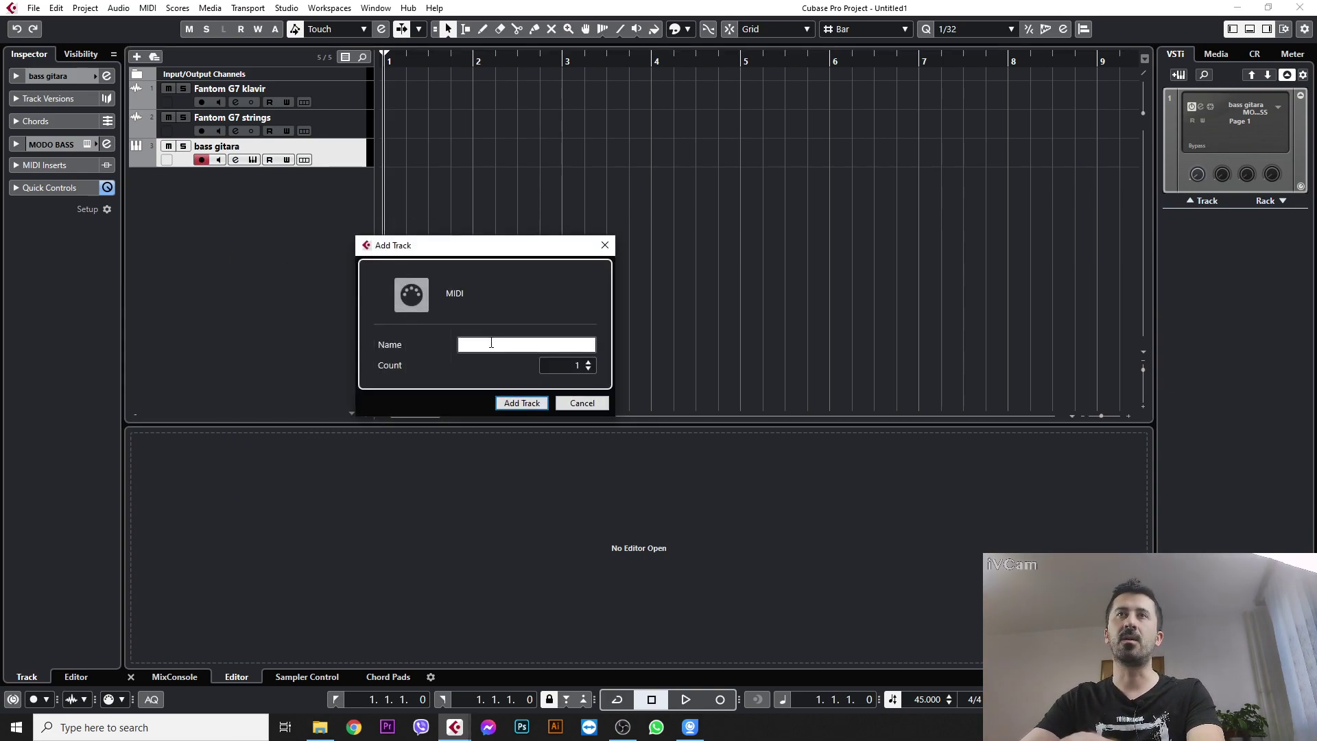
{"action": "type", "text": "midi za bass"}
{"action": "key", "text": "Return"}
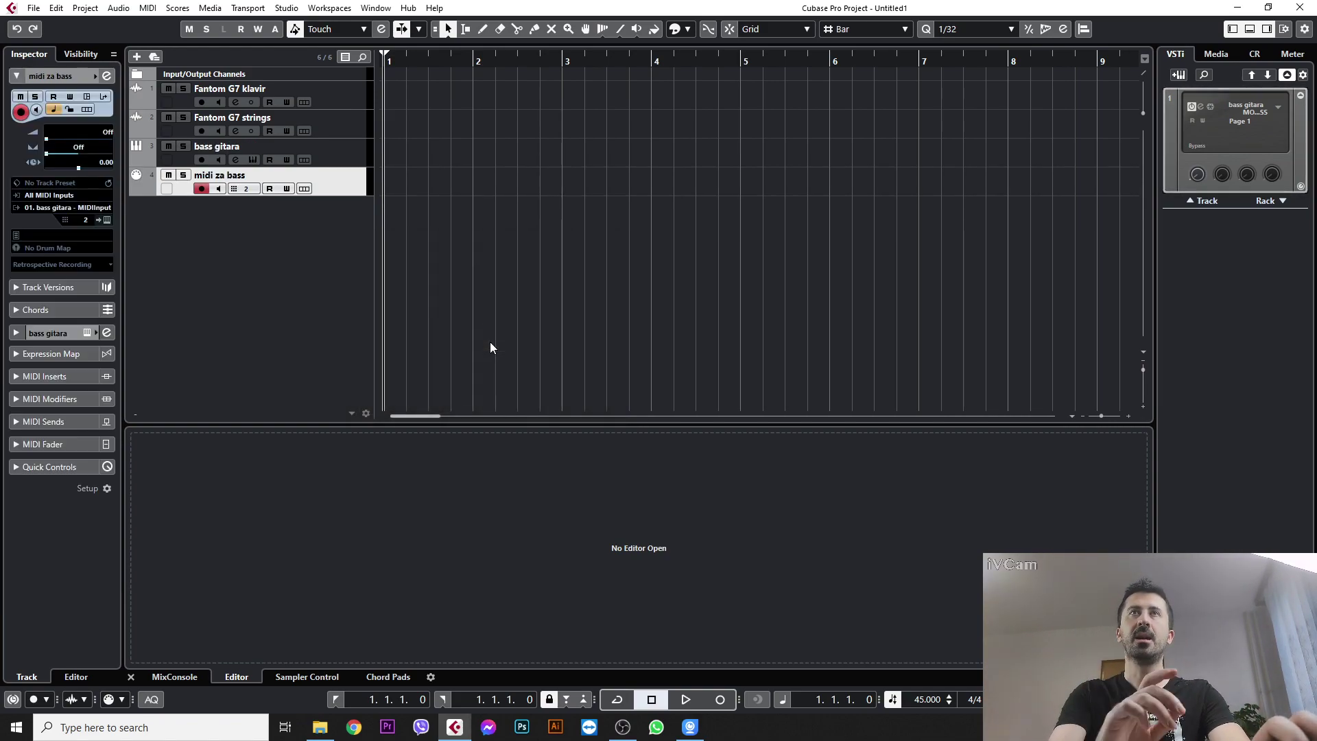
{"action": "left_click", "coordinate": [247, 189]}
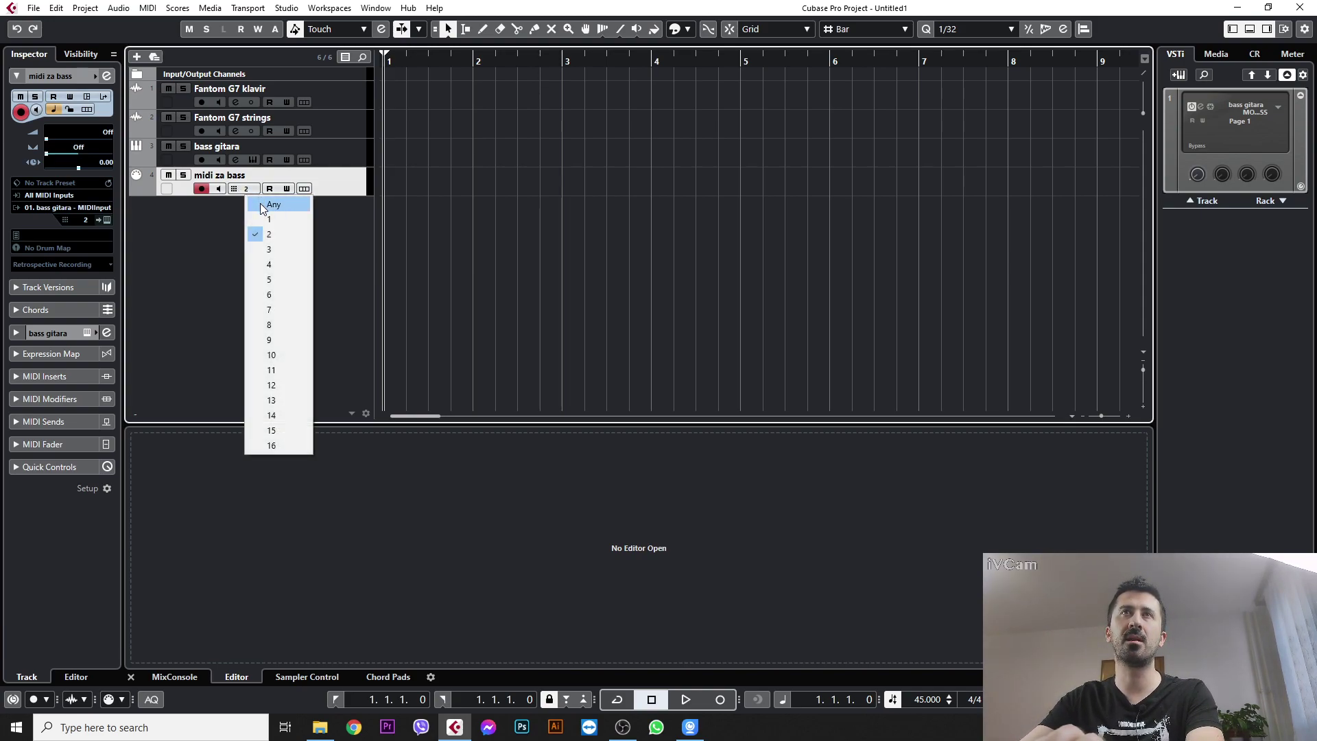
{"action": "left_click", "coordinate": [263, 208]}
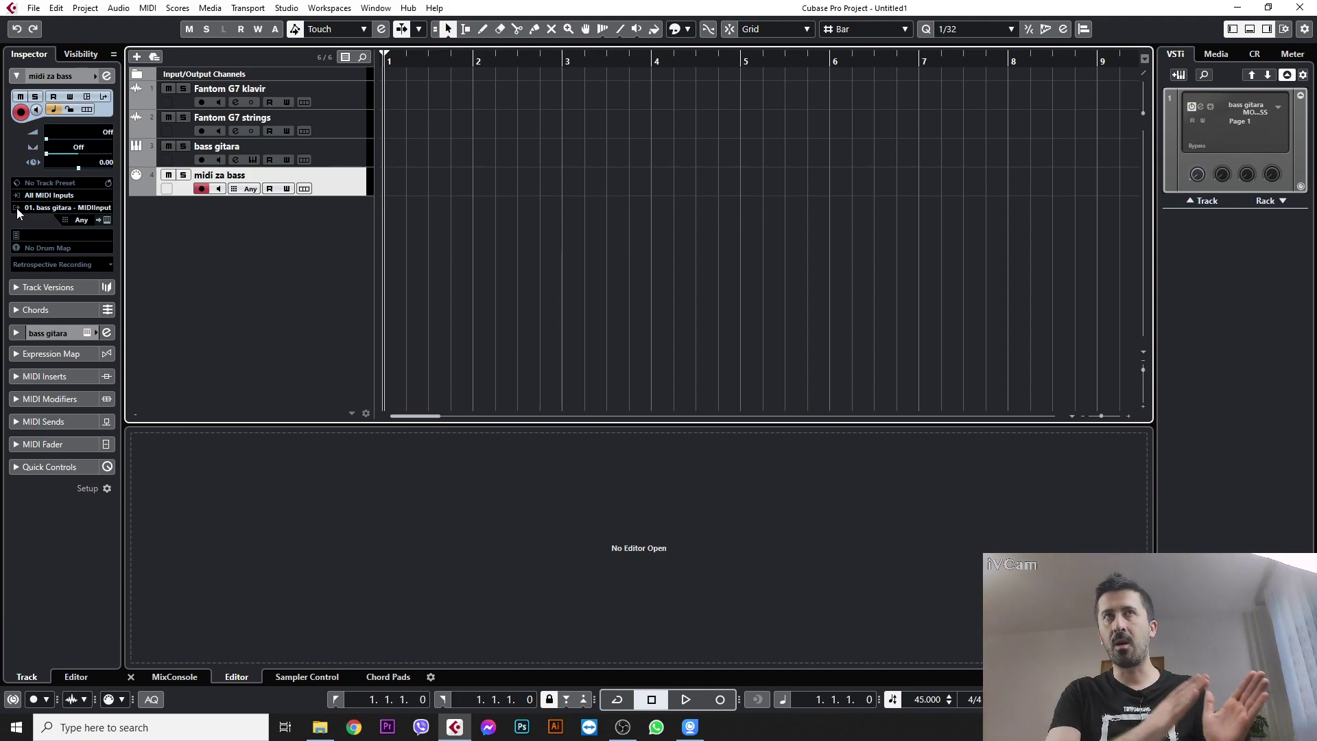
Try Microsoft GS Wavetable Synth as the midi za bass track's output, and route the output back to the bass gitara MIDI Input
{"action": "left_click", "coordinate": [46, 210]}
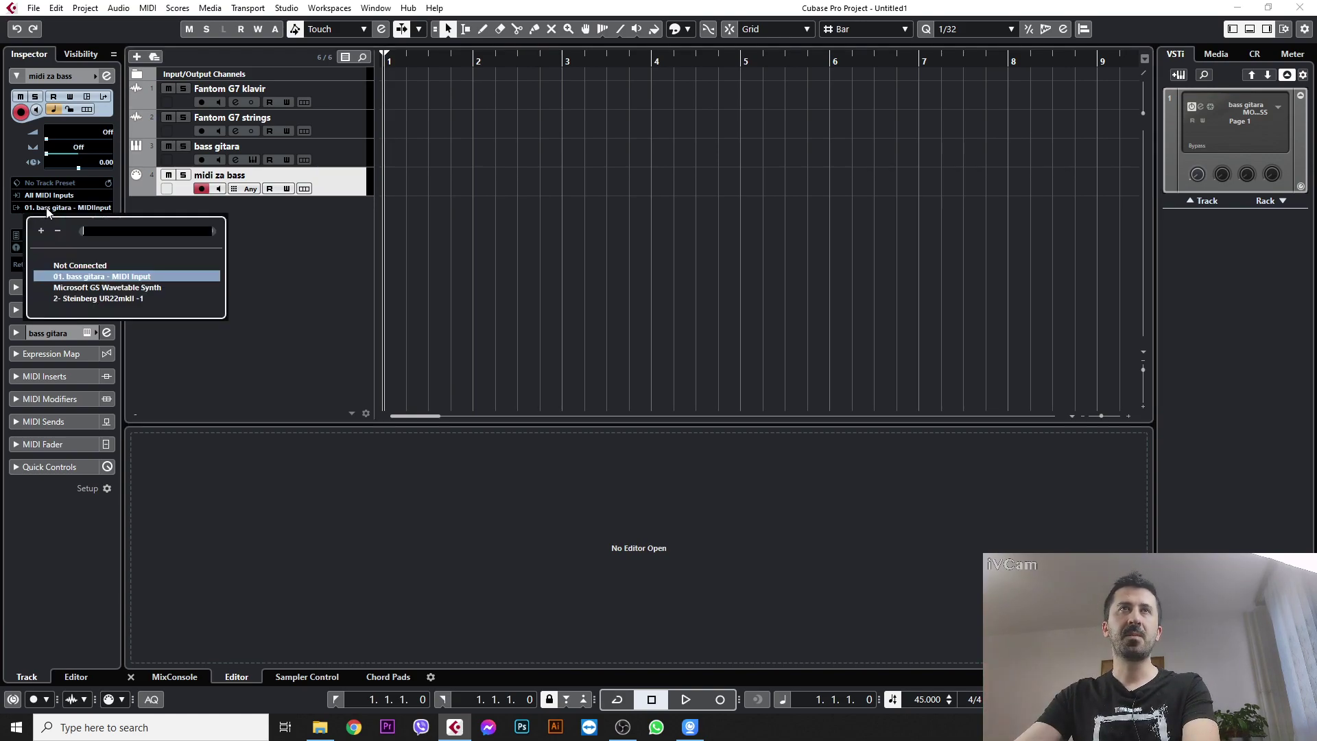
{"action": "left_click", "coordinate": [118, 288]}
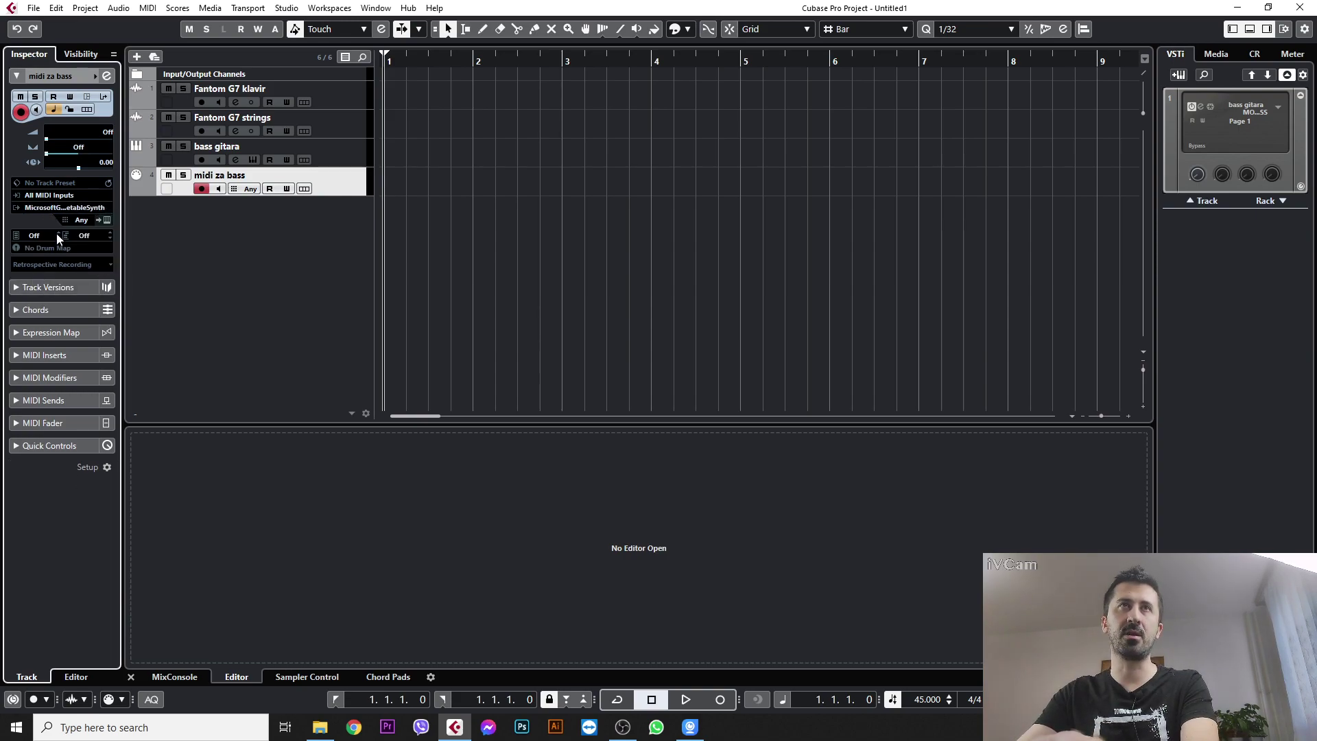
{"action": "left_click", "coordinate": [52, 208]}
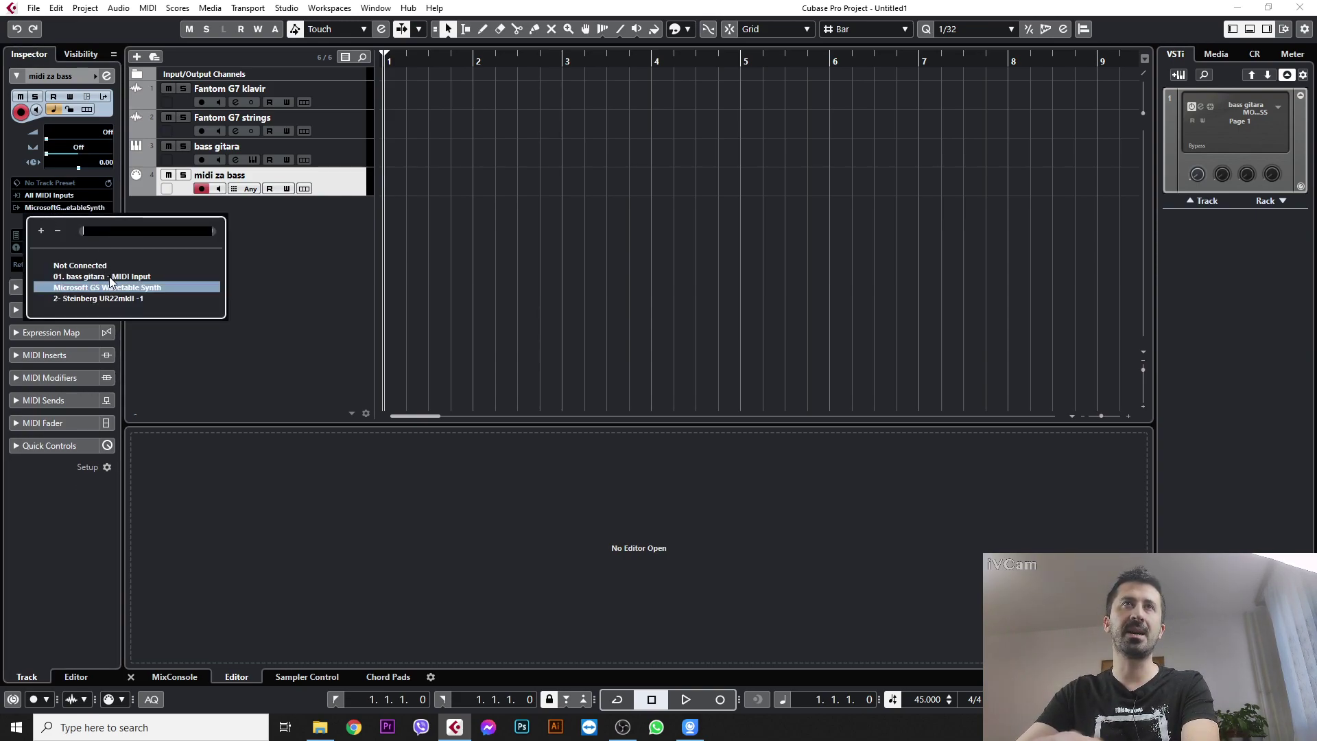
{"action": "left_click", "coordinate": [110, 277]}
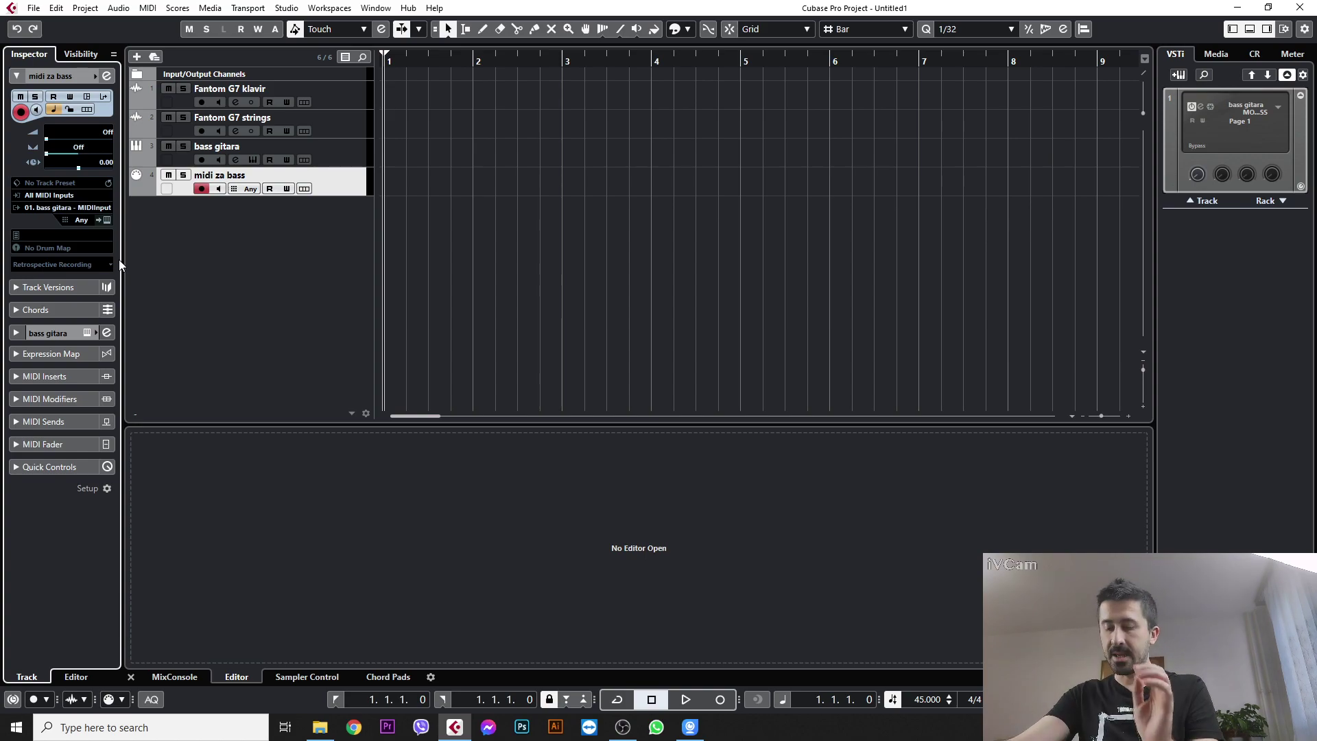
{"action": "left_click", "coordinate": [621, 728]}
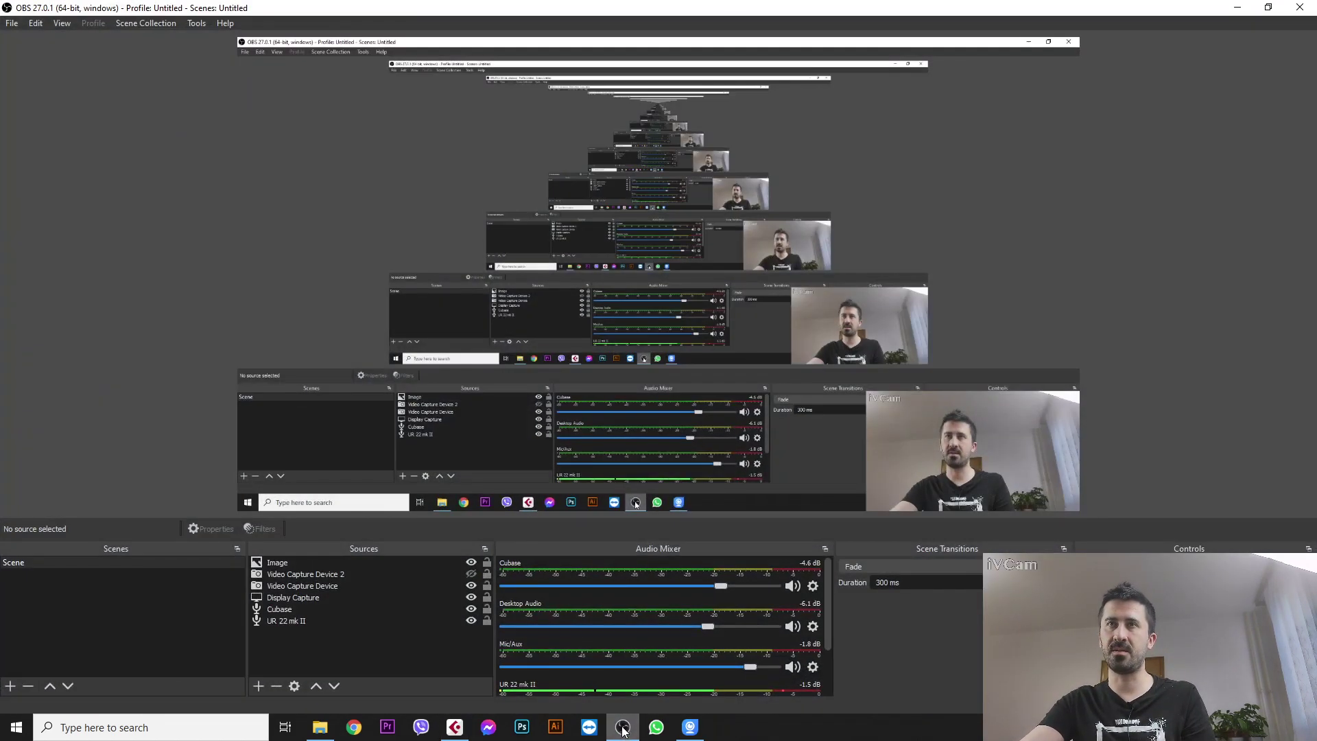
{"action": "left_click", "coordinate": [622, 727]}
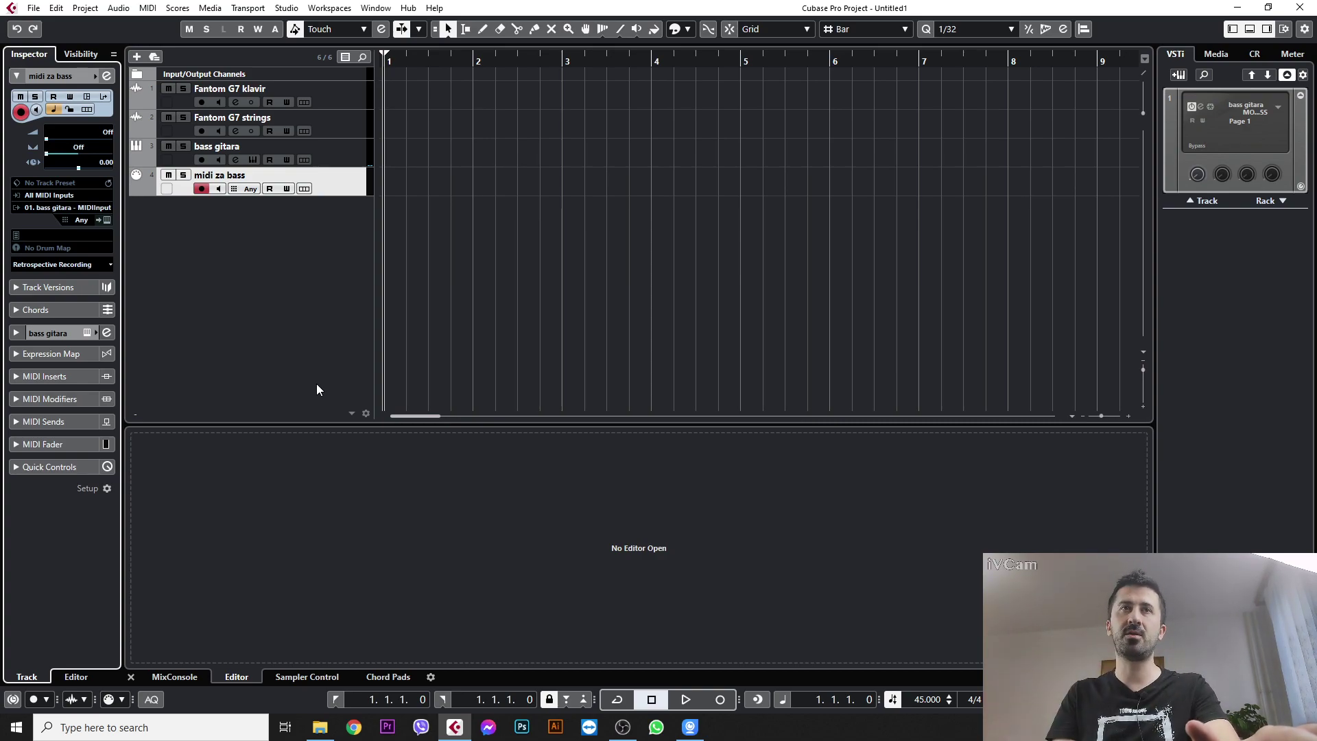
Insert reastream-standalone in the bass gitara channel's first insert slot and set it to send audio/MIDI to * local broadcast
{"action": "key", "text": "F3"}
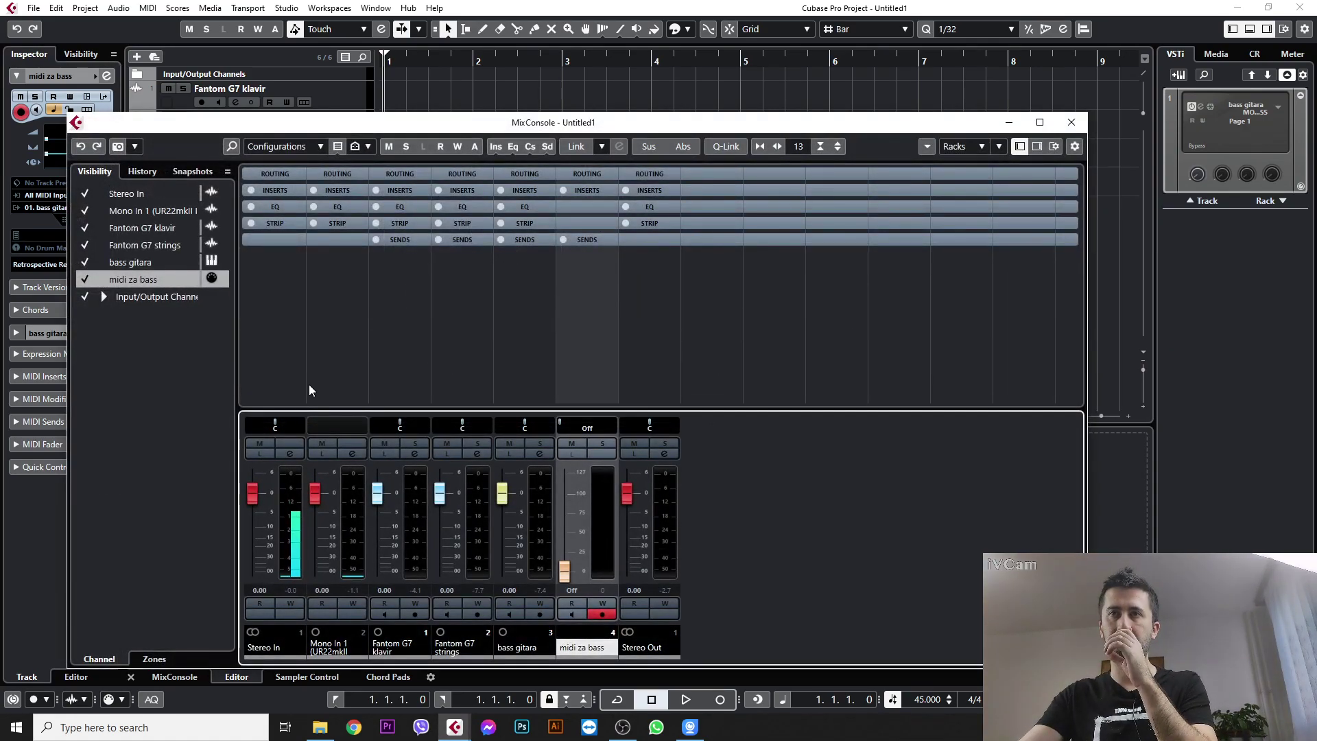
{"action": "left_click", "coordinate": [538, 191]}
{"action": "left_click", "coordinate": [538, 207]}
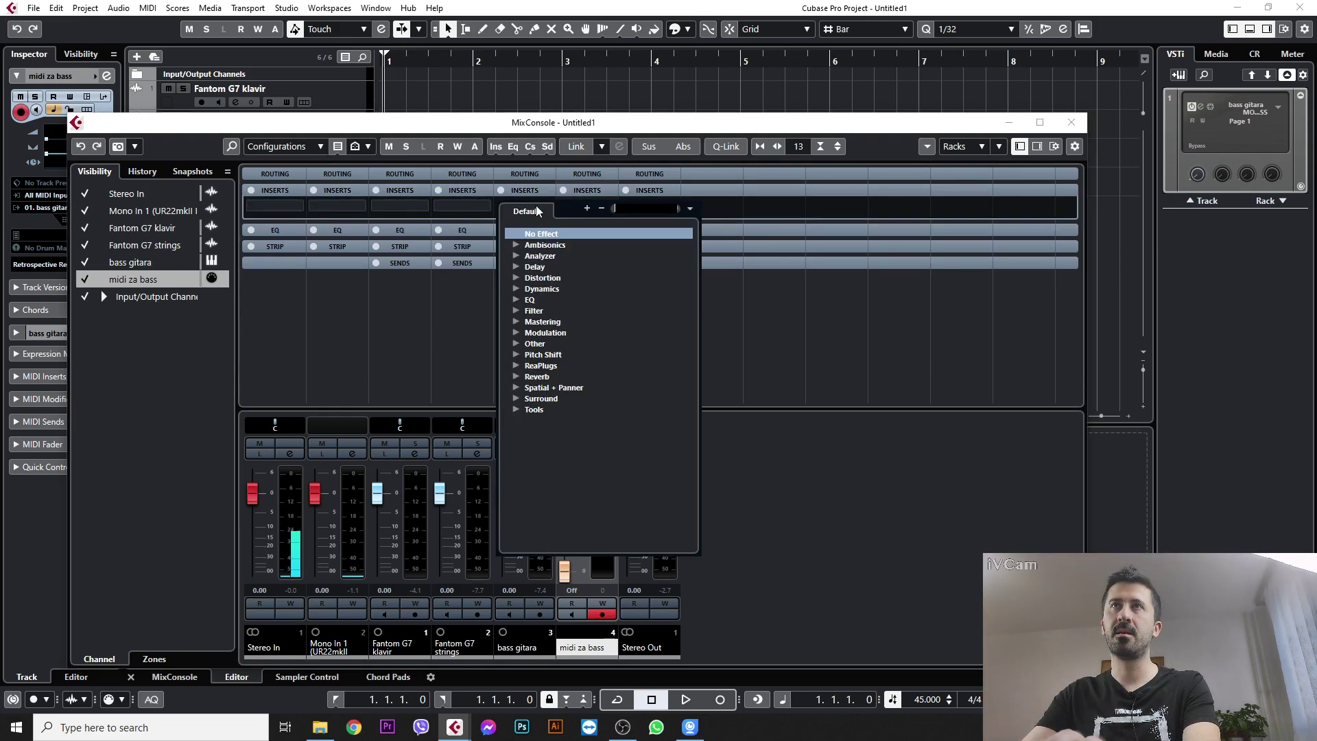
{"action": "left_click", "coordinate": [515, 364]}
{"action": "left_click", "coordinate": [571, 377]}
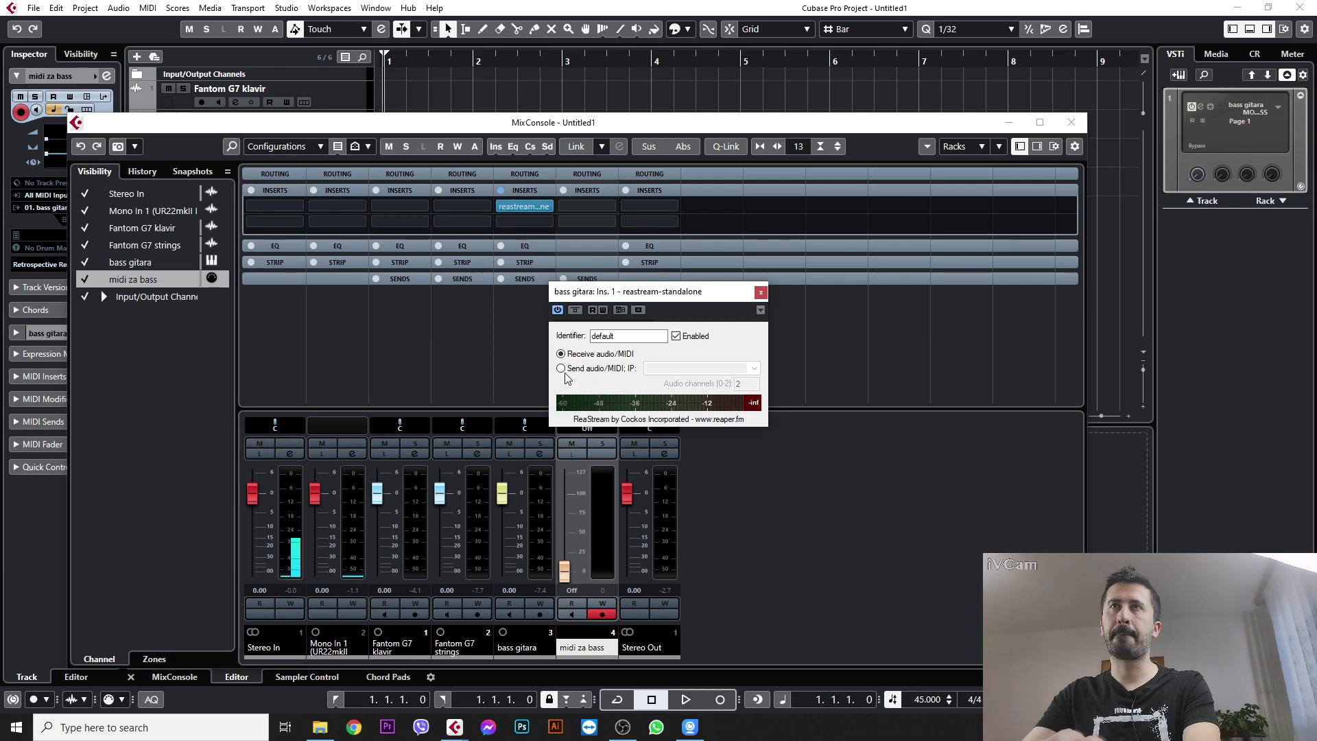
{"action": "left_click", "coordinate": [754, 368]}
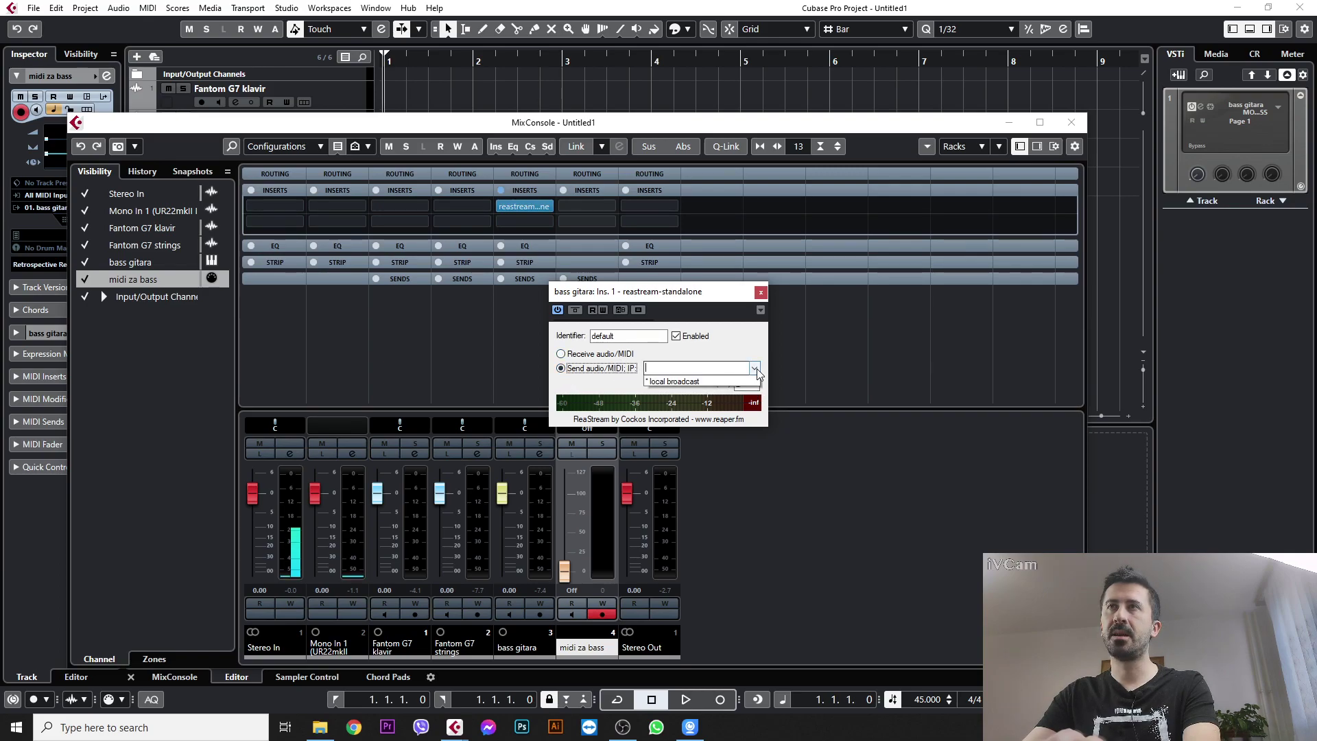
{"action": "left_click", "coordinate": [679, 377]}
Switch to OBS to check the Cubase audio level, and return to the Cubase project window
{"action": "left_click", "coordinate": [622, 726]}
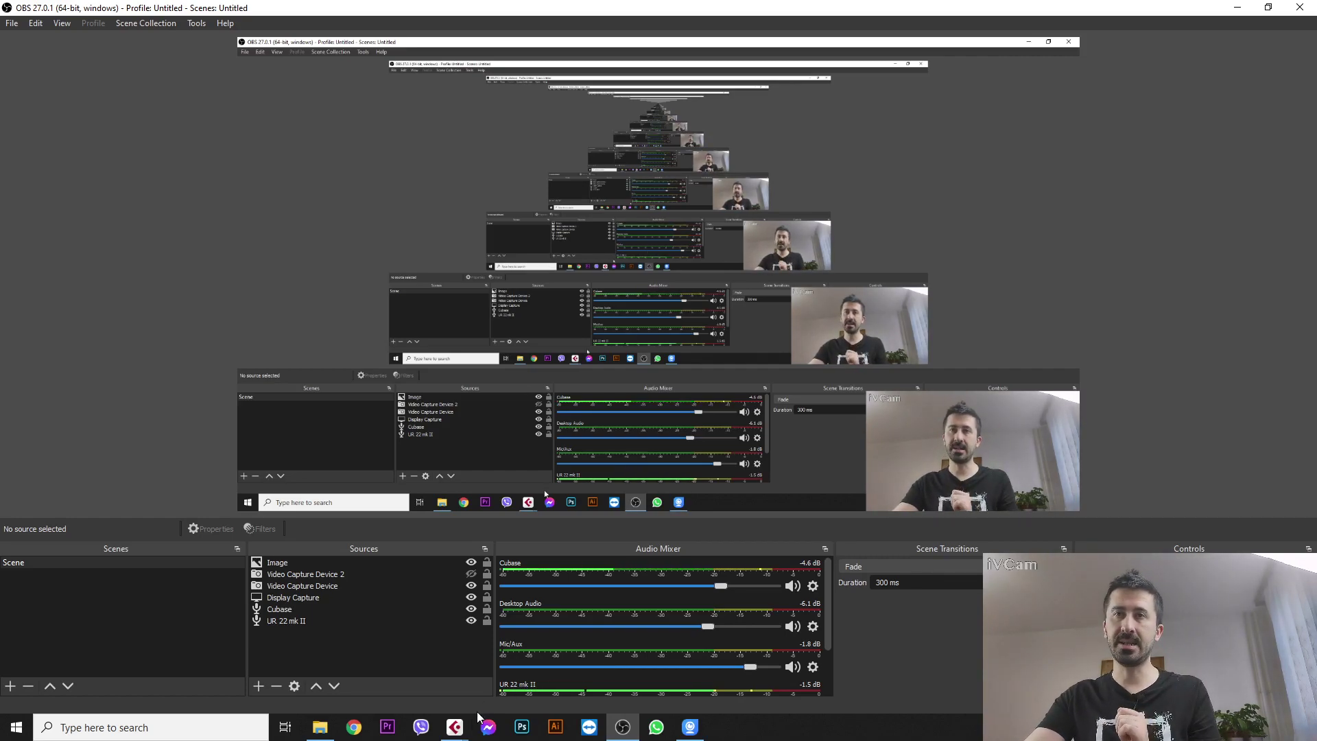
{"action": "mouse_move", "coordinate": [454, 727]}
{"action": "mouse_move", "coordinate": [581, 624]}
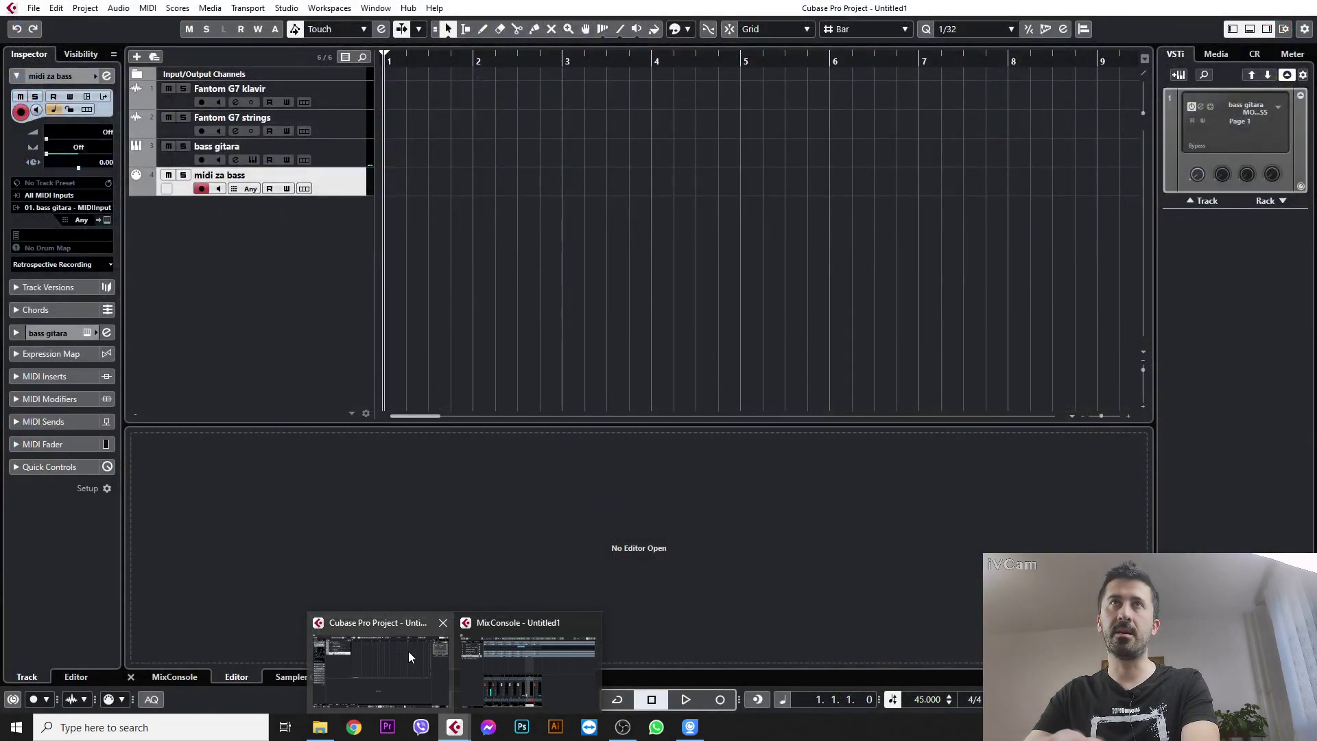
{"action": "left_click", "coordinate": [409, 651]}
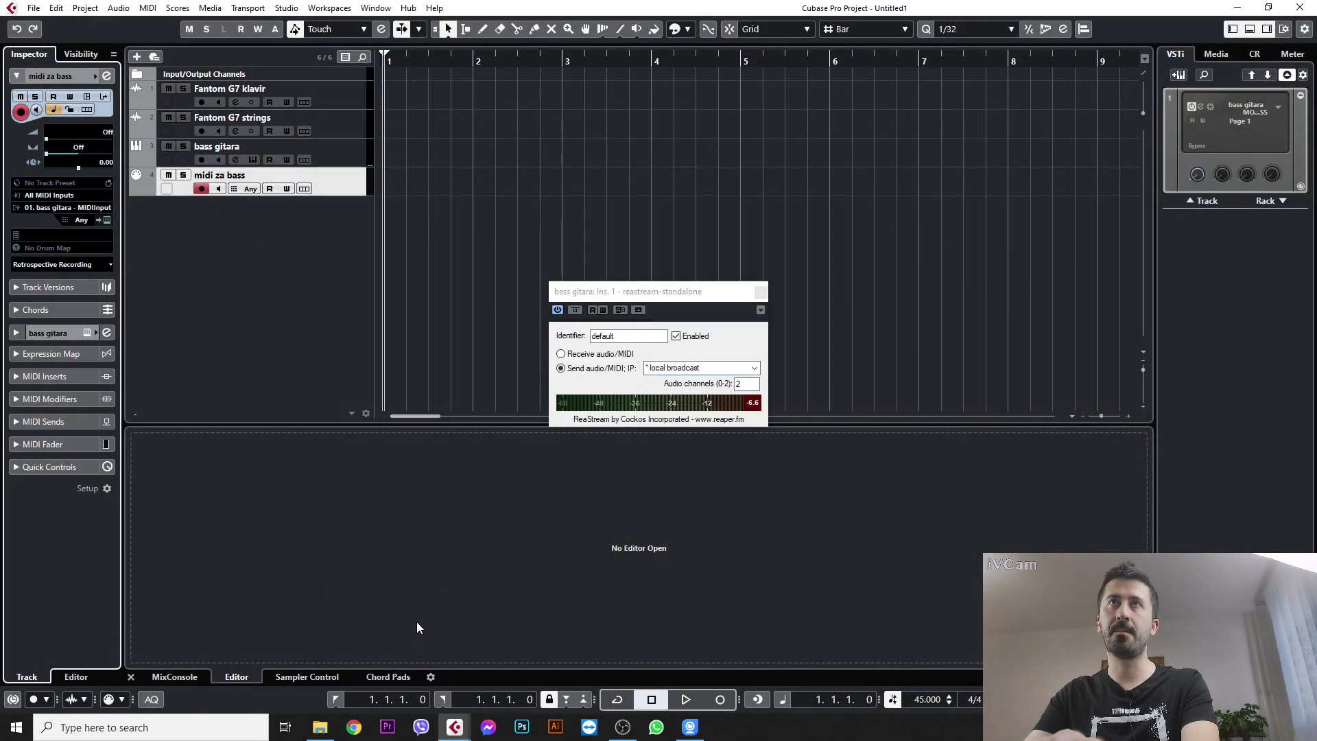
Close the reastream-standalone window of the bass gitara track, check the Cubase level in OBS, and return to Cubase
{"action": "left_click", "coordinate": [759, 292]}
{"action": "mouse_move", "coordinate": [454, 727]}
{"action": "left_click", "coordinate": [531, 634]}
{"action": "left_click", "coordinate": [1070, 123]}
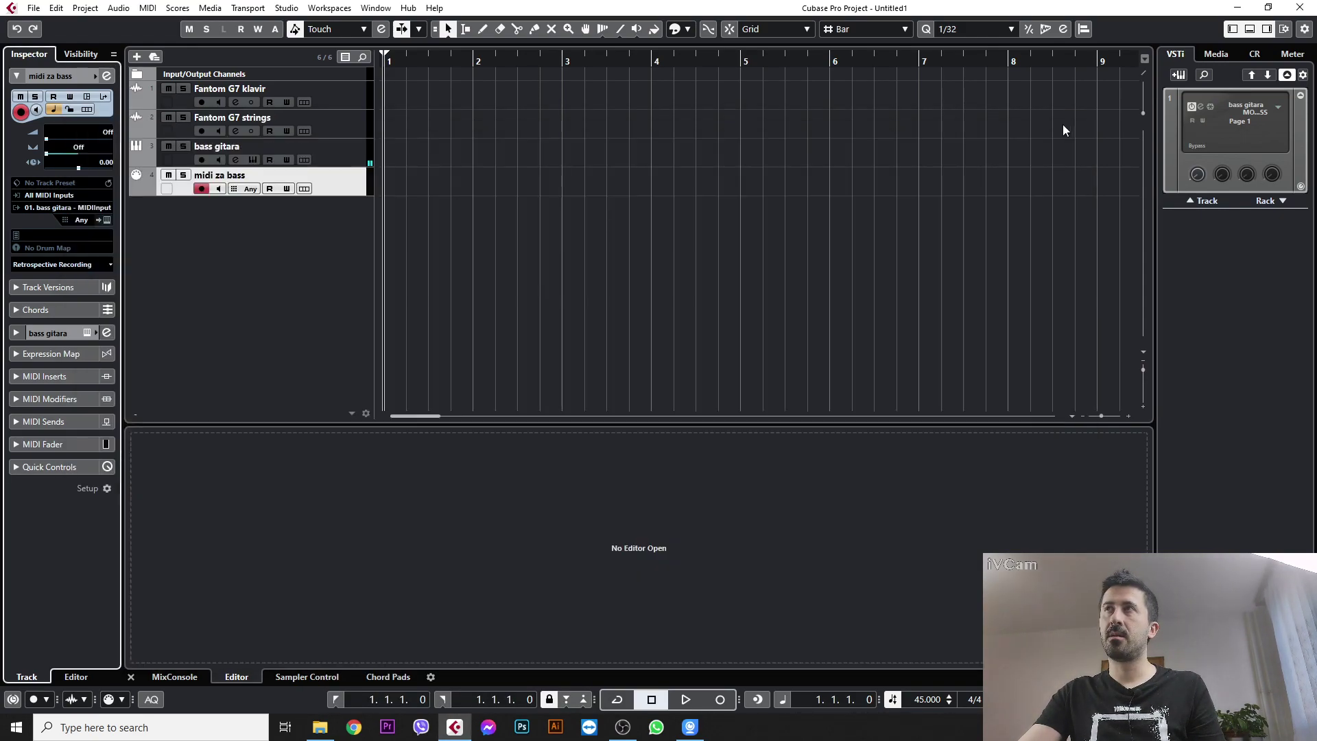
{"action": "left_click", "coordinate": [622, 727]}
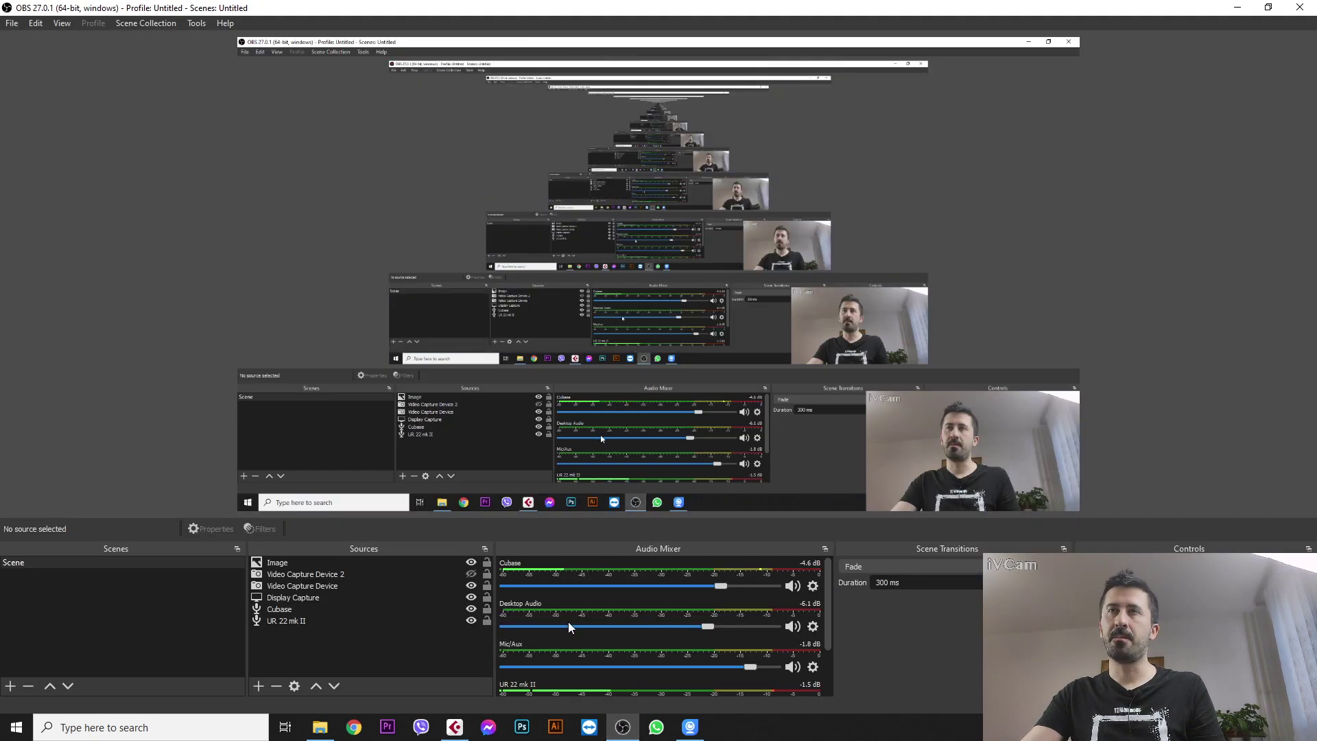
{"action": "left_click", "coordinate": [454, 728]}
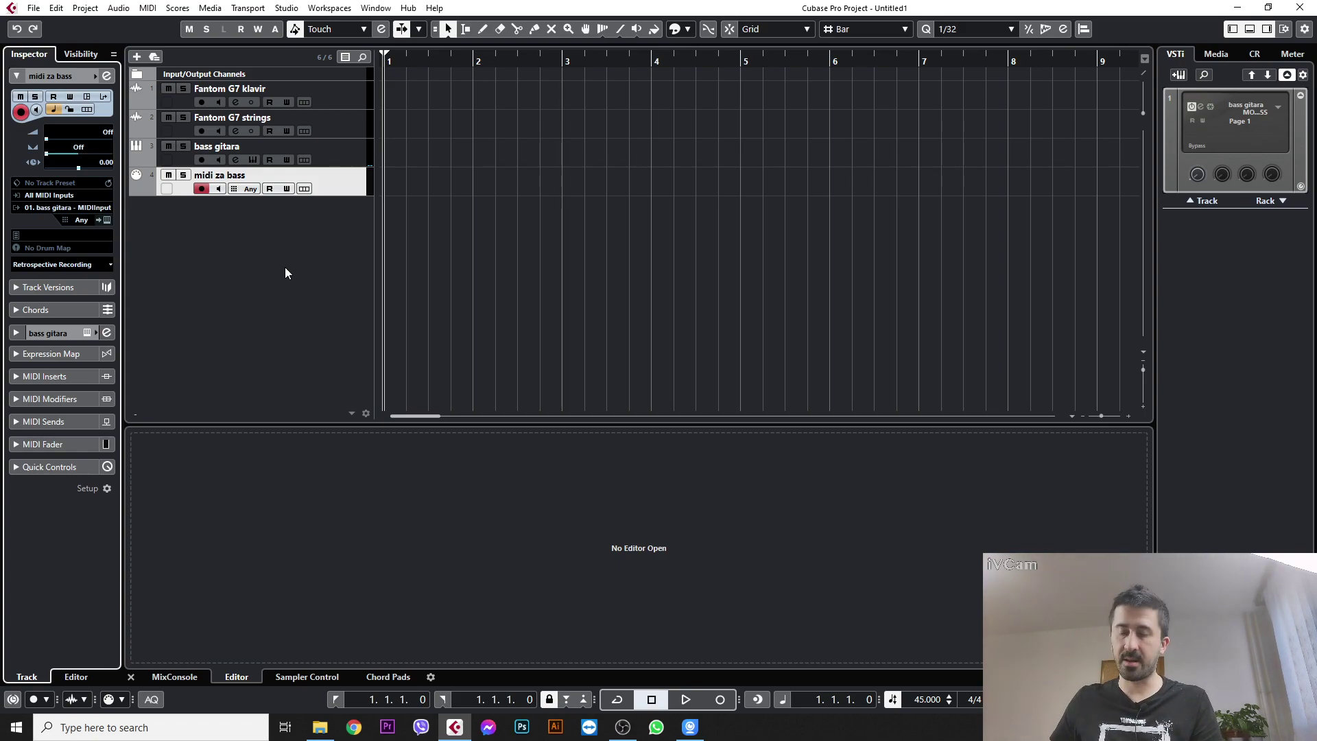
Set both Range functions in the midi za bass track's MIDI Modifiers to Note Limit
{"action": "left_click", "coordinate": [17, 75]}
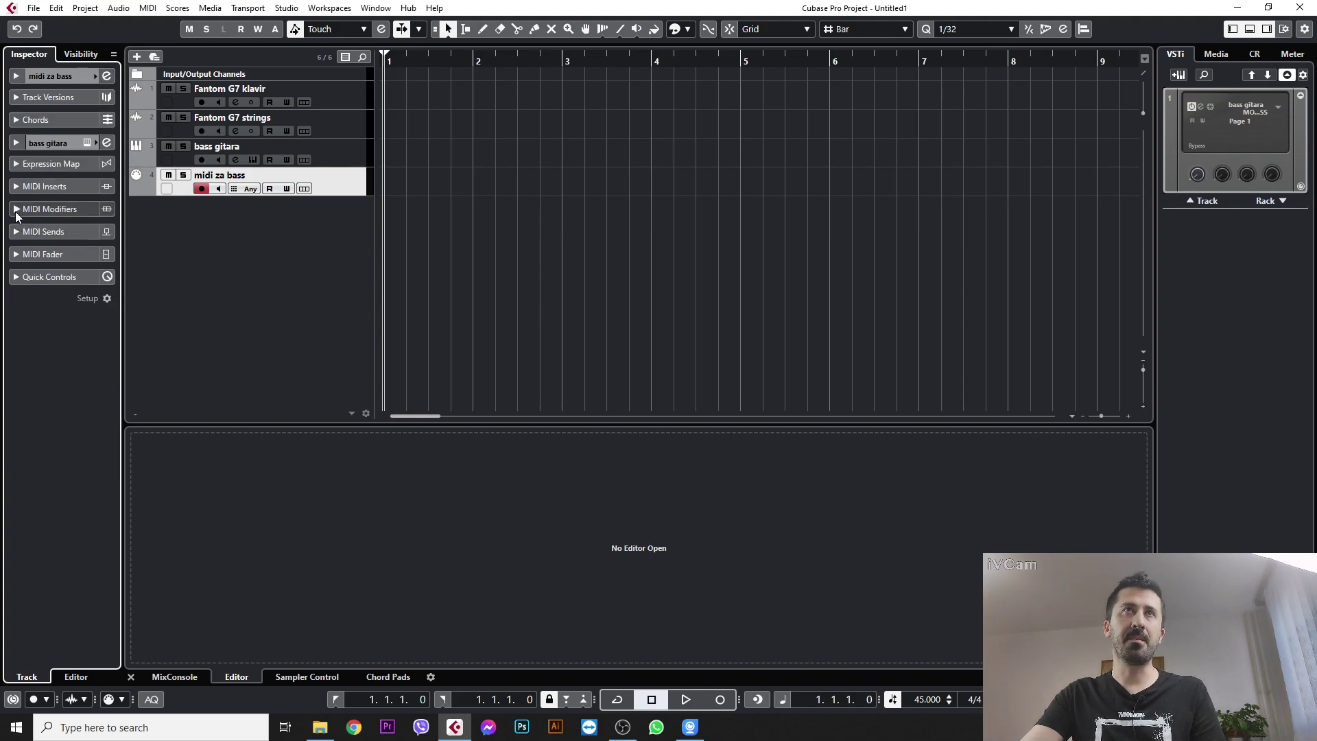
{"action": "left_click", "coordinate": [354, 194]}
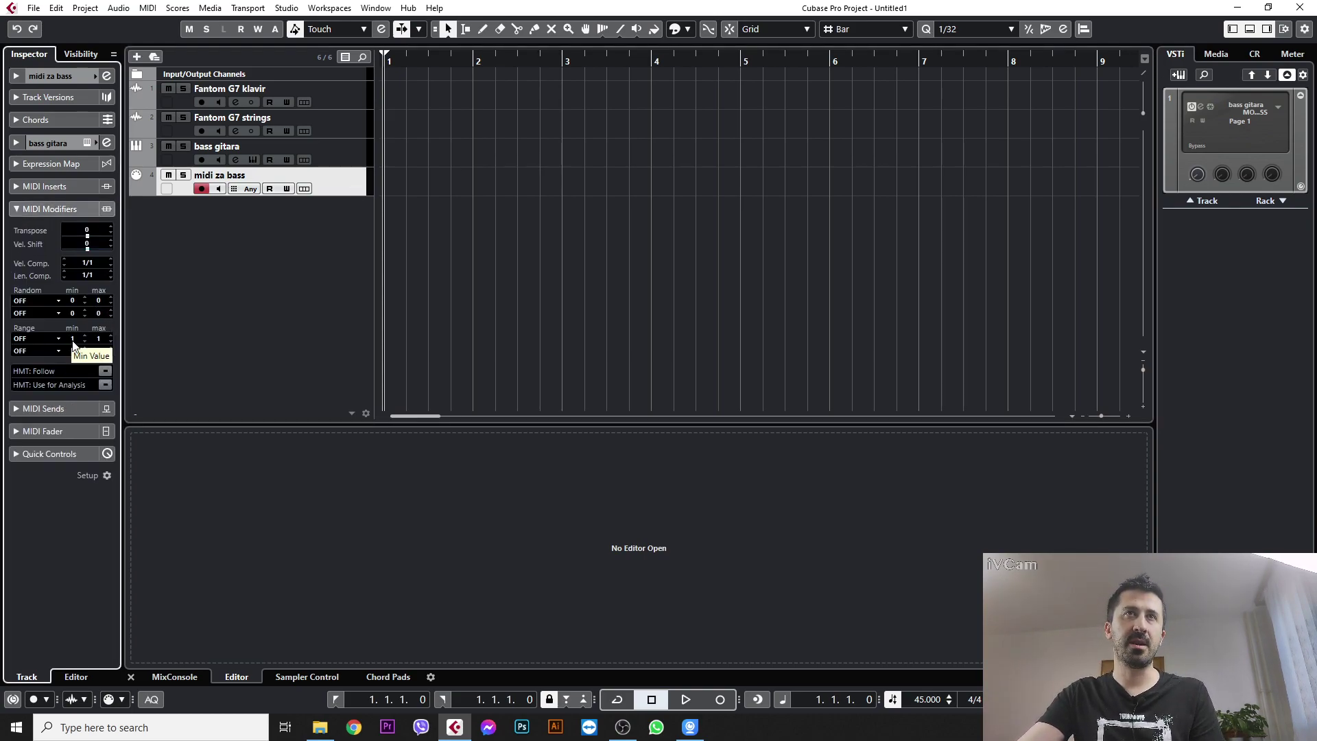
{"action": "left_click", "coordinate": [22, 341]}
{"action": "left_click", "coordinate": [22, 341]}
{"action": "left_click", "coordinate": [22, 341]}
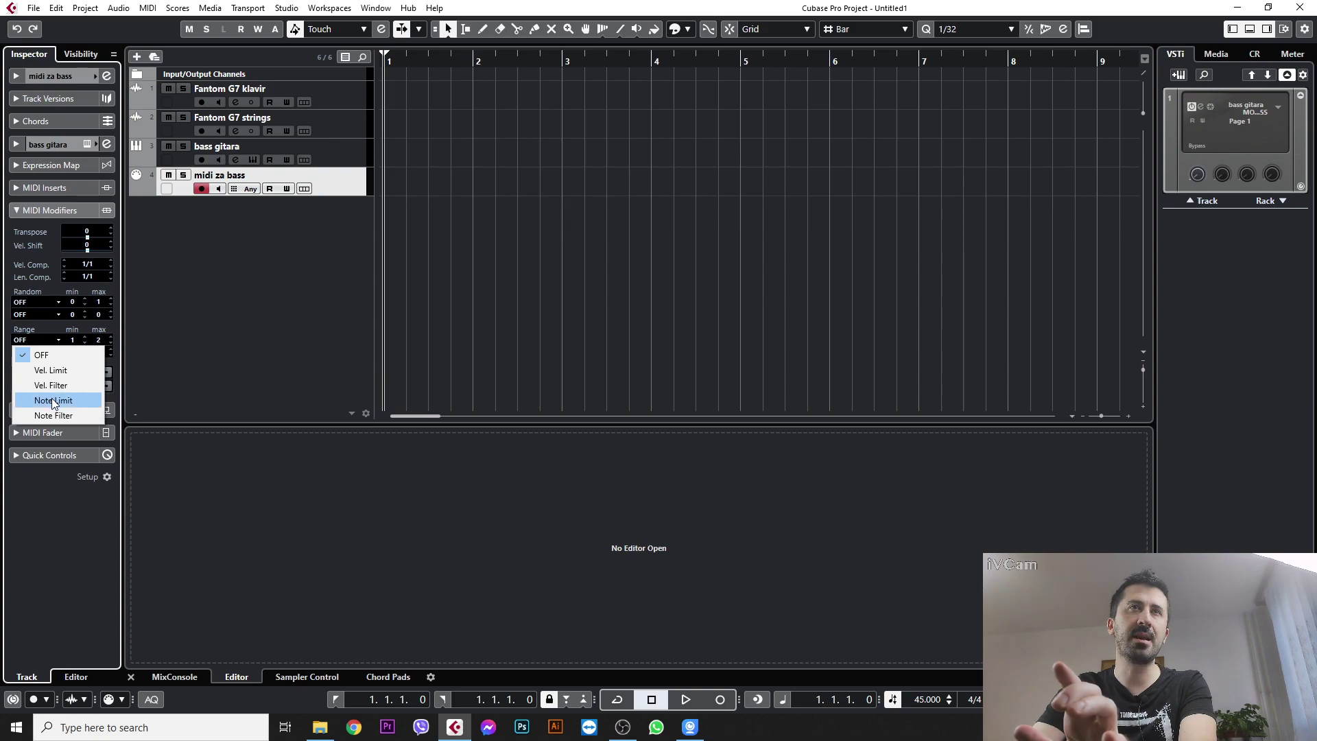
{"action": "left_click", "coordinate": [52, 399]}
{"action": "left_click", "coordinate": [23, 353]}
{"action": "left_click", "coordinate": [24, 412]}
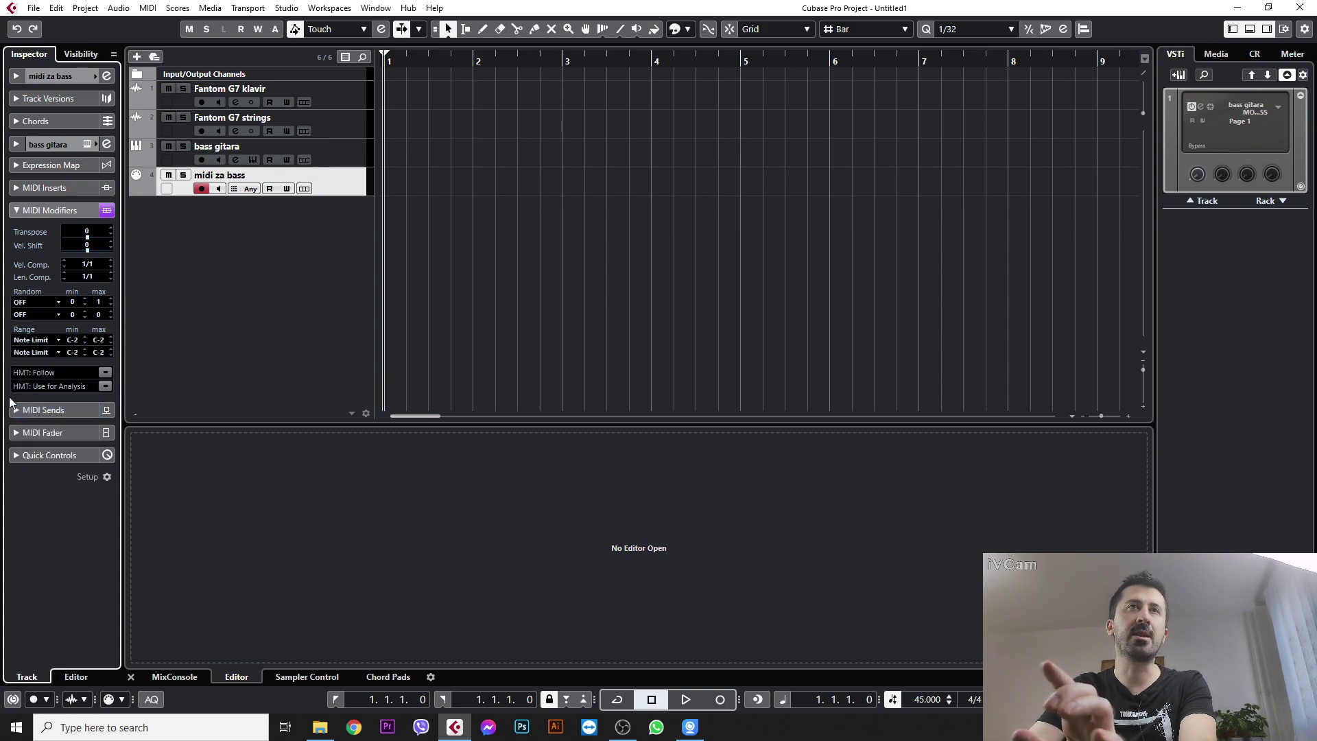
Set the first Note Limit's maximum to F3, check the Cubase level in OBS, and return to Cubase
{"action": "left_click", "coordinate": [75, 339]}
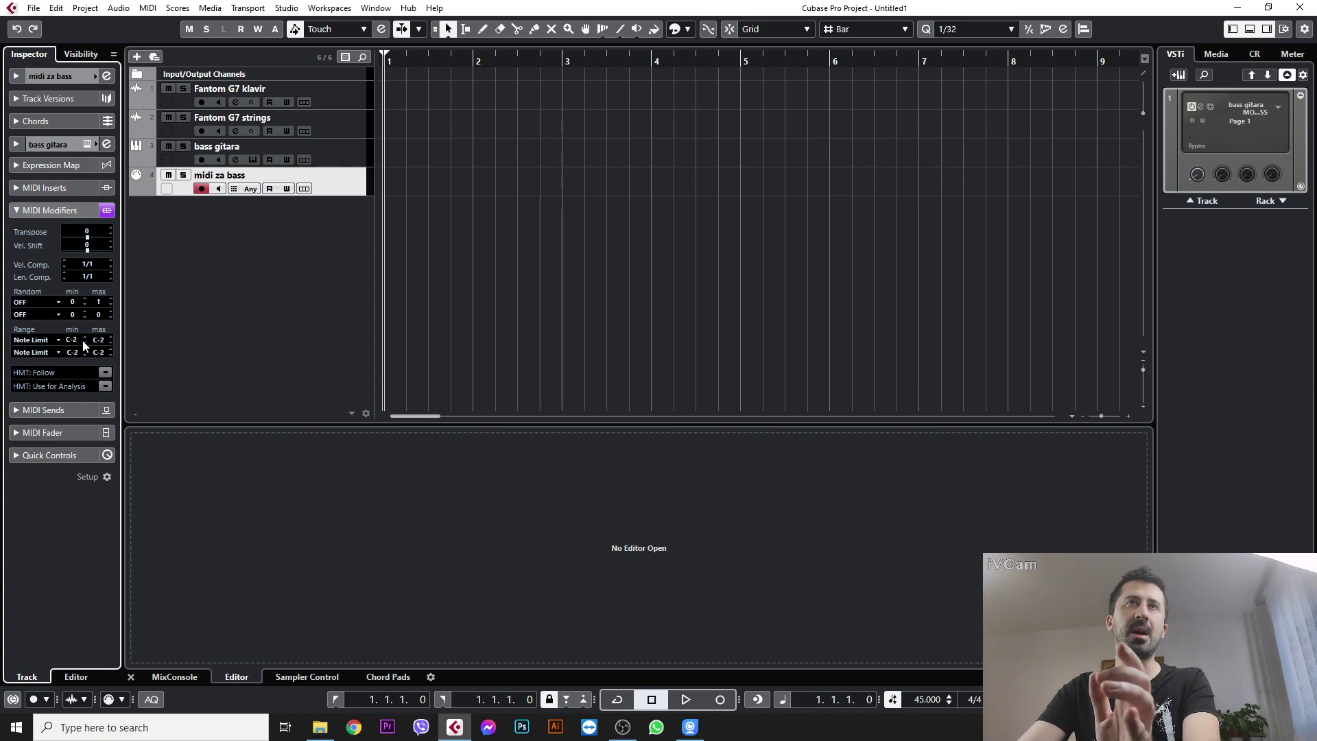
{"action": "left_click", "coordinate": [148, 339]}
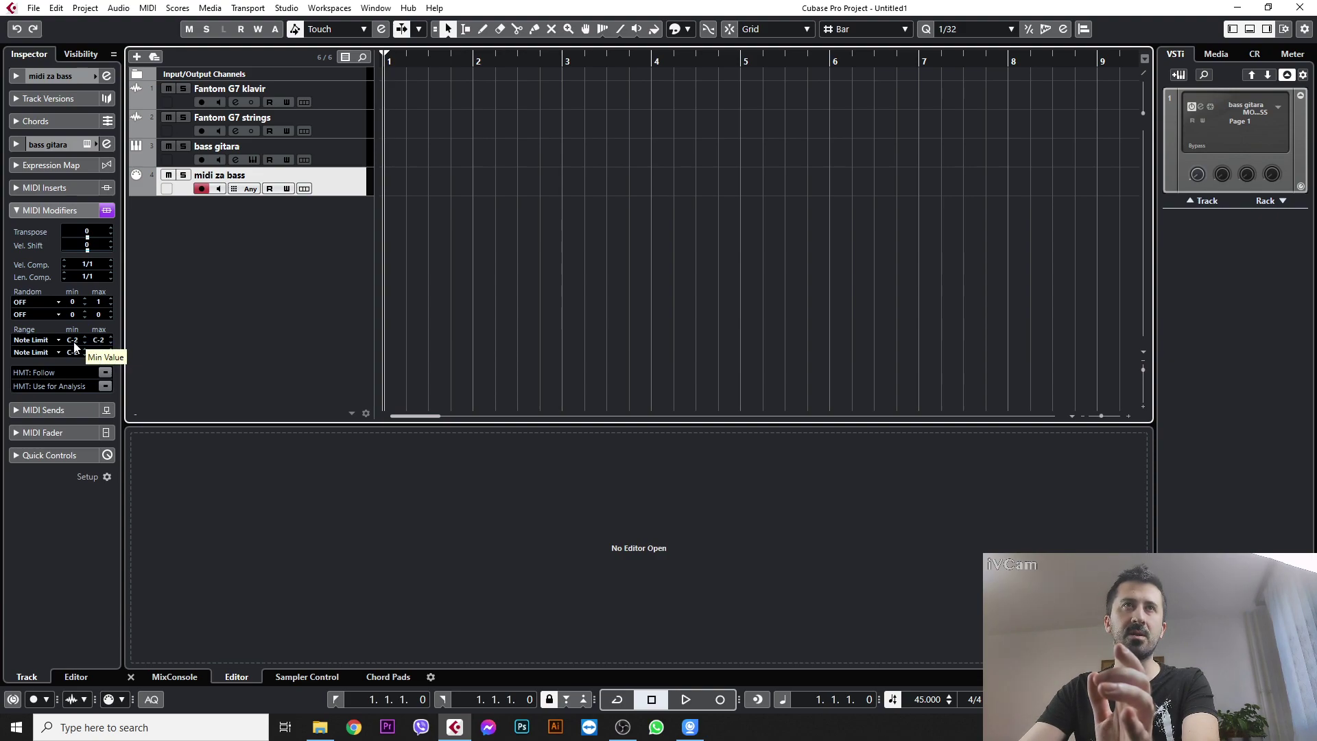
{"action": "left_click", "coordinate": [110, 336]}
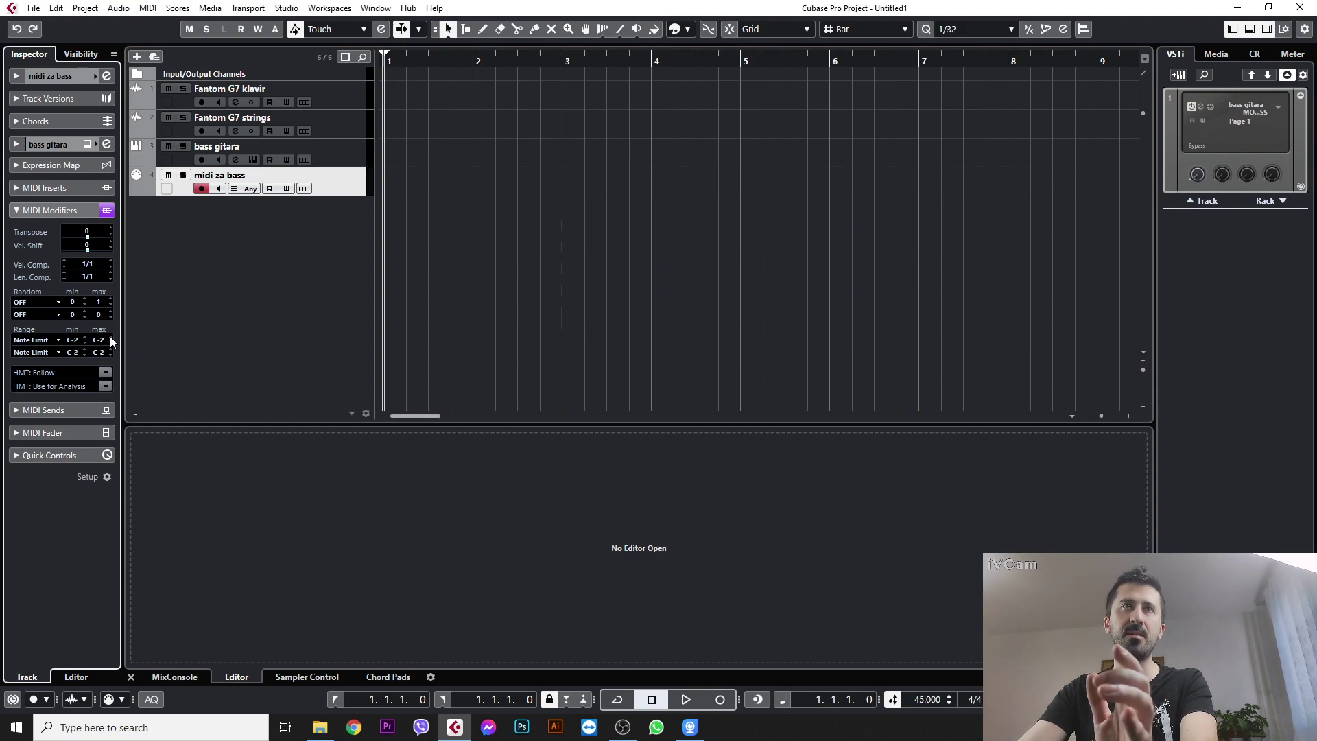
{"action": "left_click", "coordinate": [98, 340]}
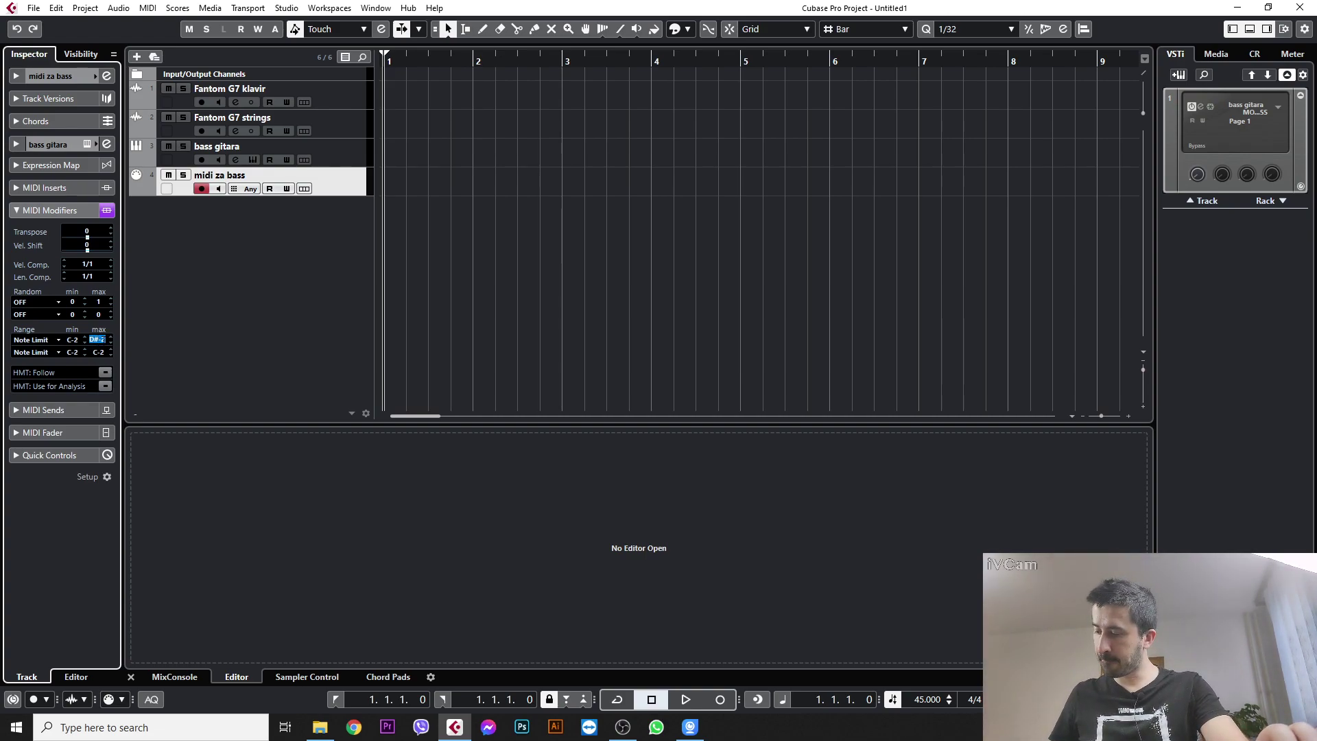
{"action": "type", "text": "F"}
{"action": "key", "text": "Return"}
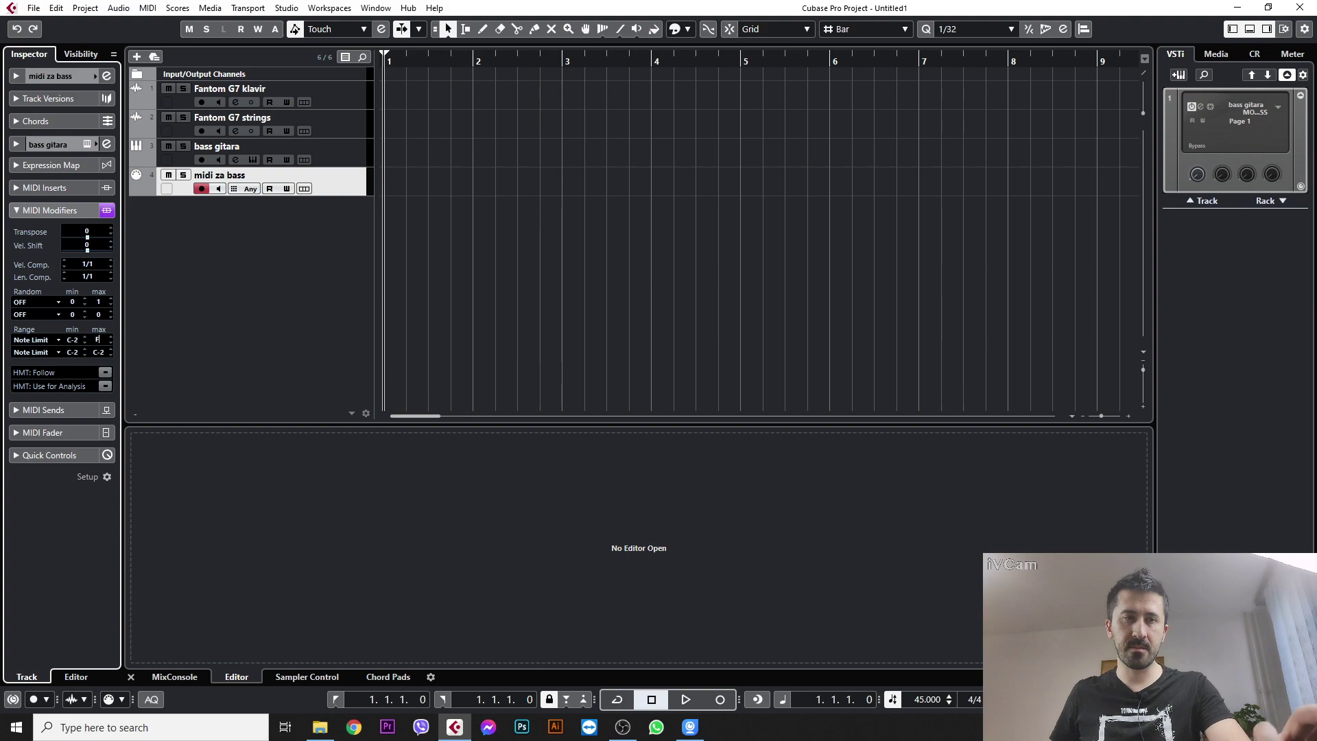
{"action": "type", "text": "3"}
{"action": "key", "text": "Return"}
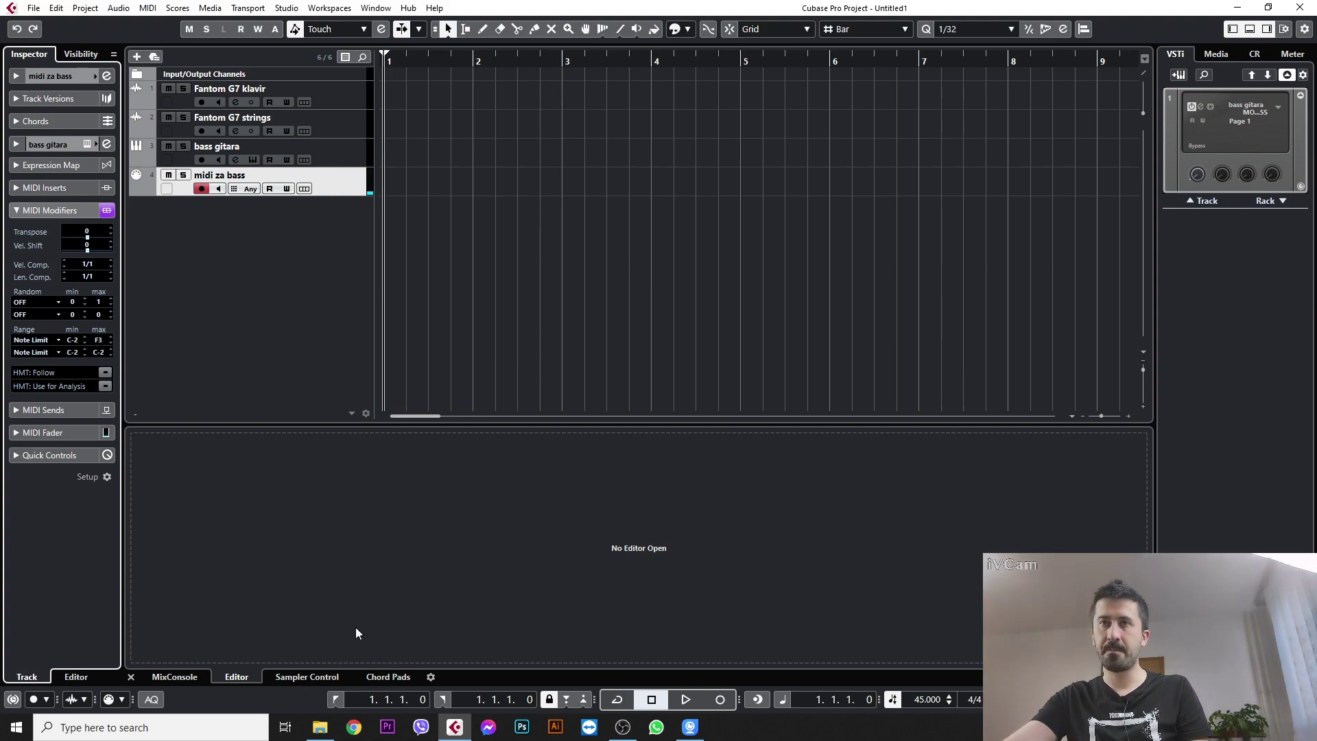
{"action": "left_click", "coordinate": [623, 726]}
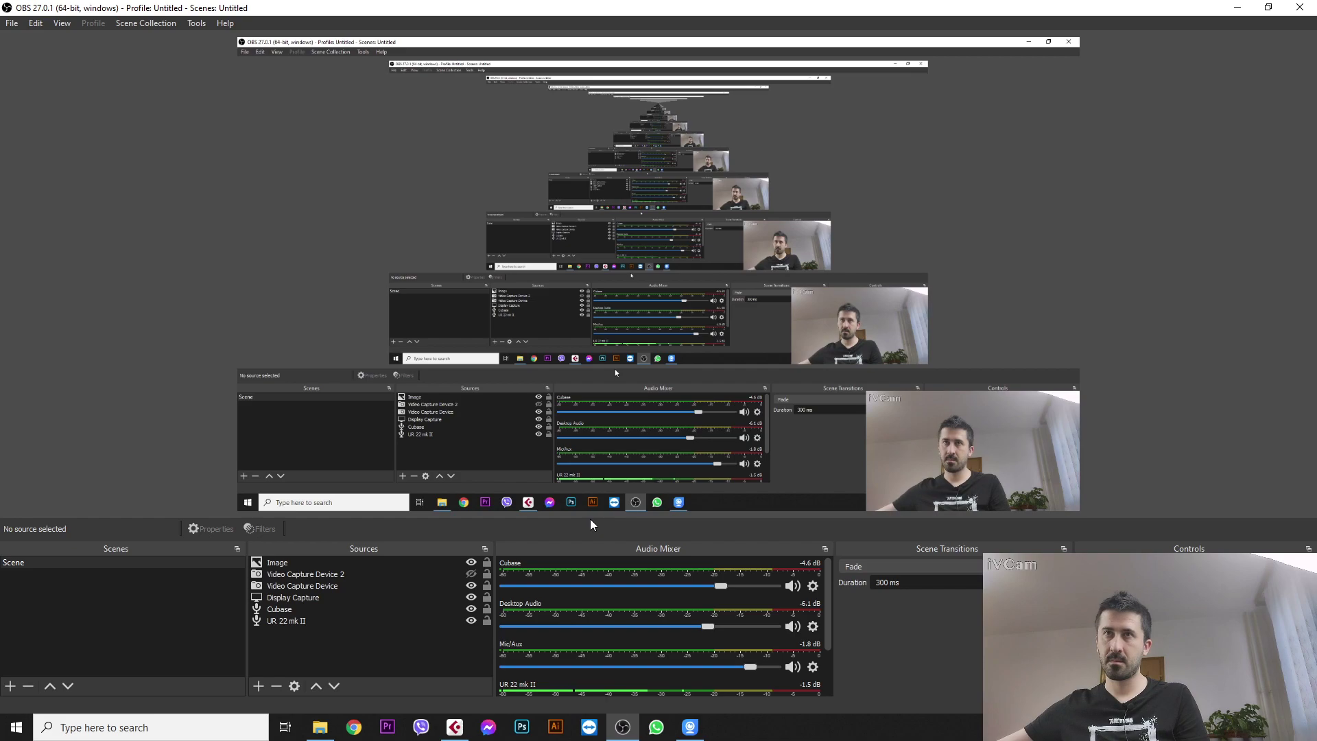
{"action": "left_click", "coordinate": [463, 734]}
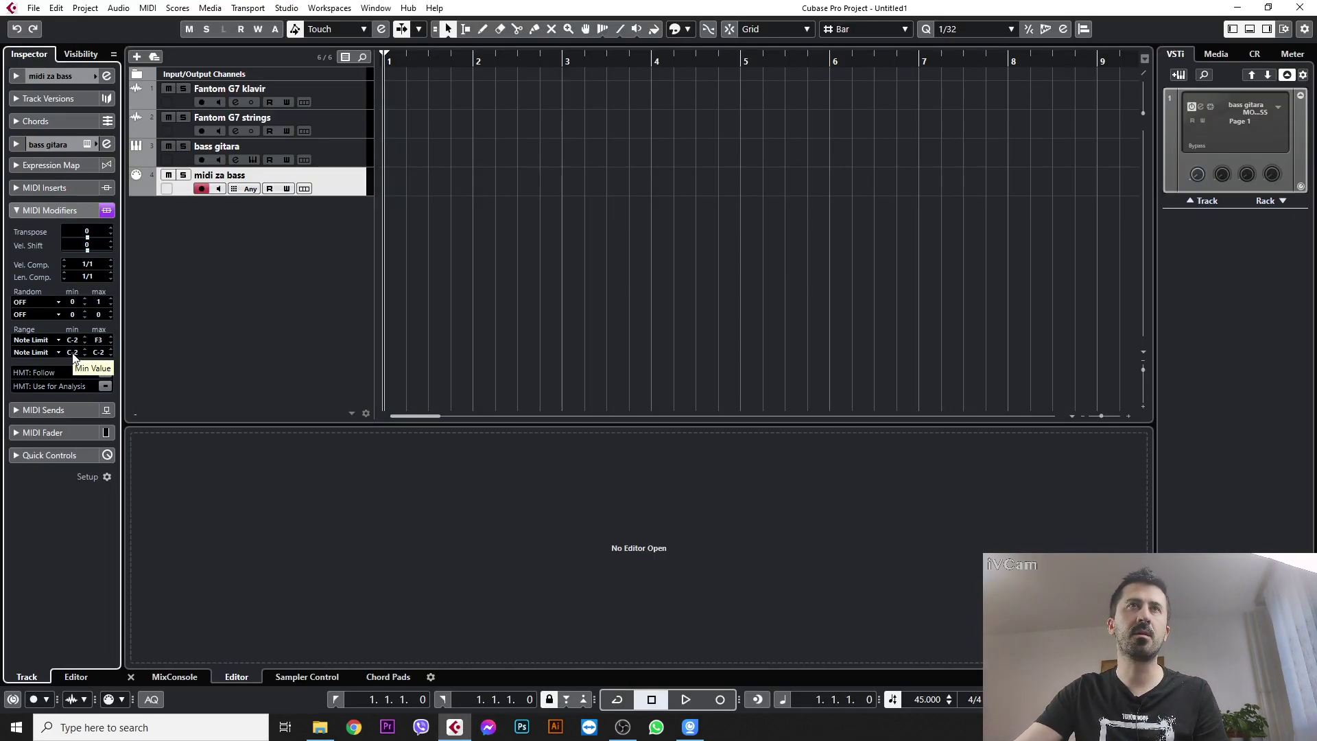
Set the second Note Limit's maximum to F3, check the Cubase level in OBS again, and return to Cubase
{"action": "type", "text": "F3"}
{"action": "key", "text": "Return"}
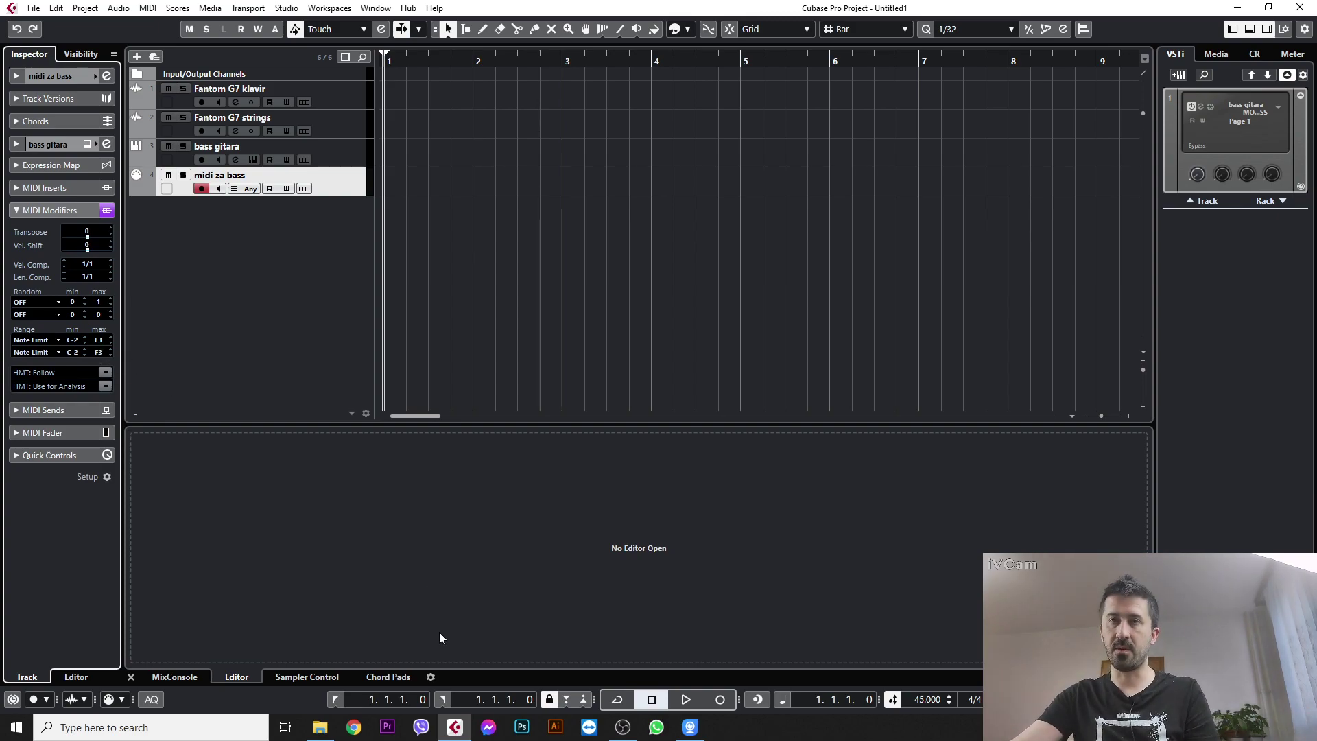
{"action": "left_click", "coordinate": [622, 726]}
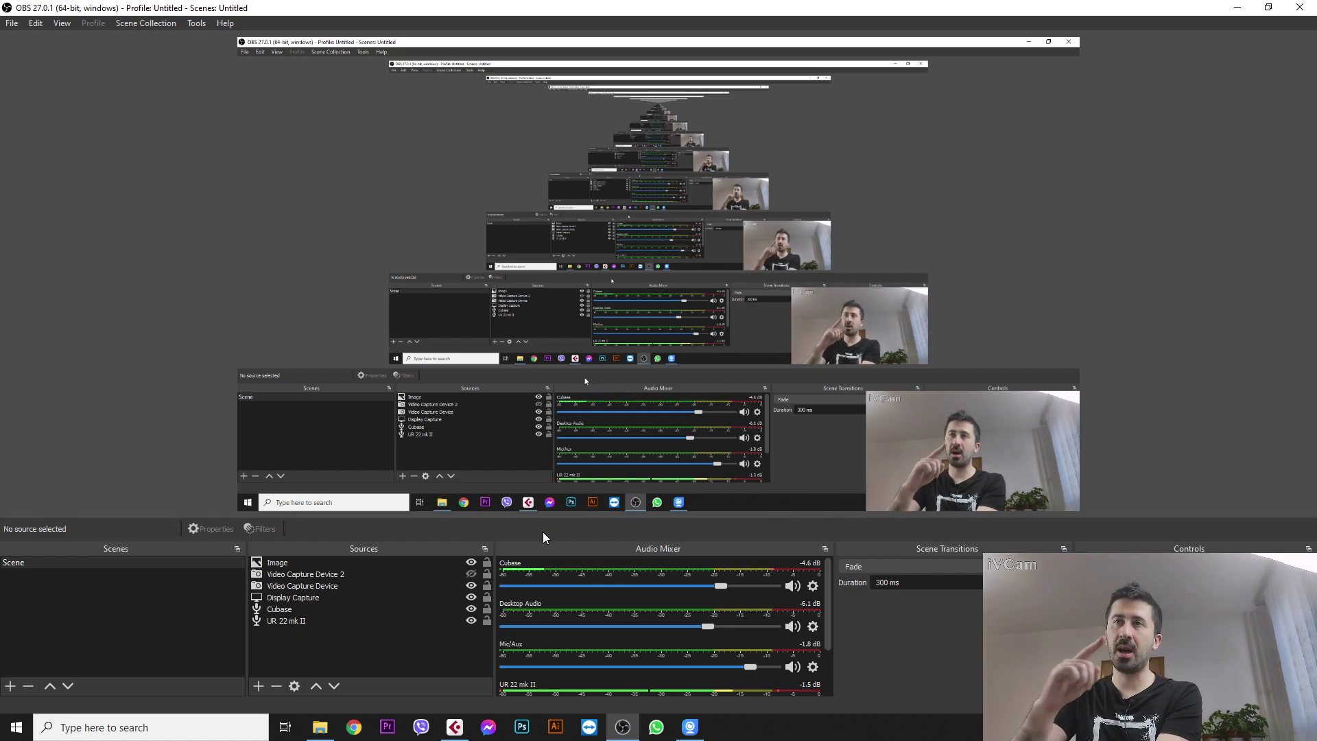
{"action": "left_click", "coordinate": [455, 727]}
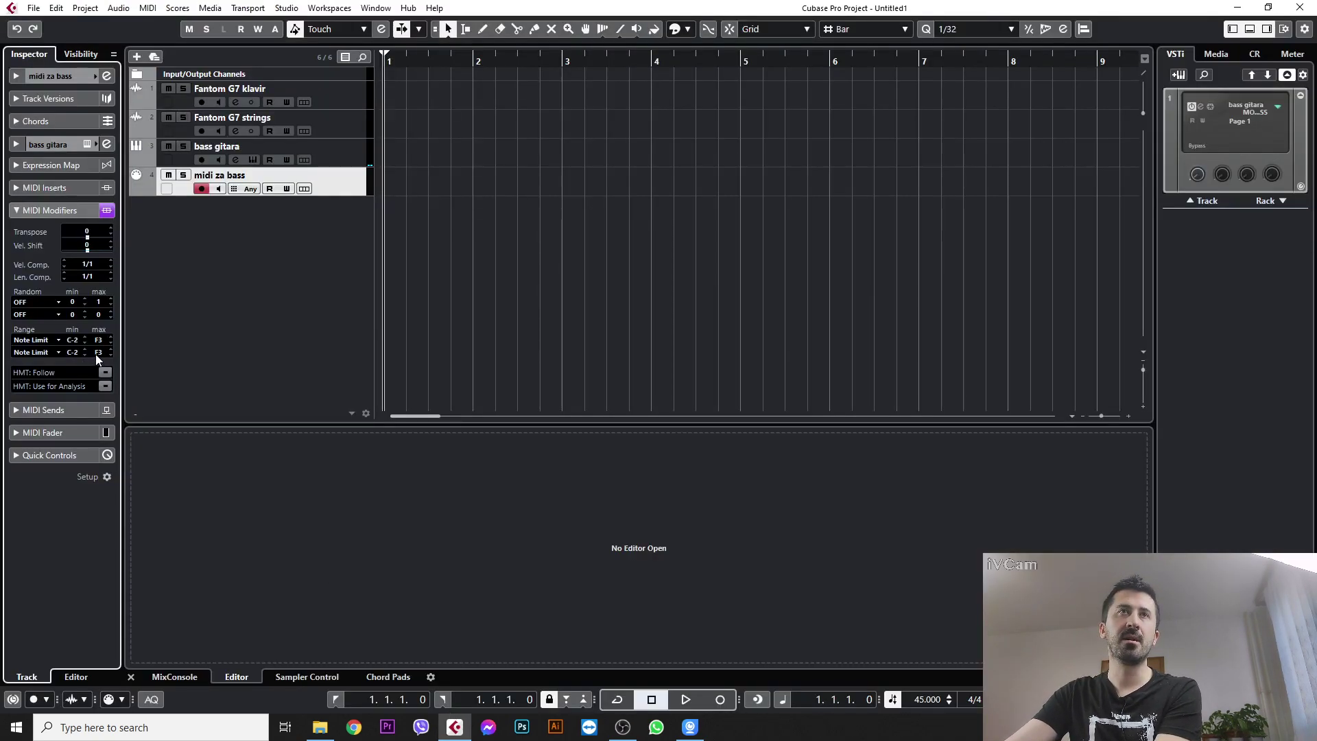
Set the maximum of both Note Limit ranges to F2, check the Cubase audio in OBS, and return to Cubase
{"action": "type", "text": "F2"}
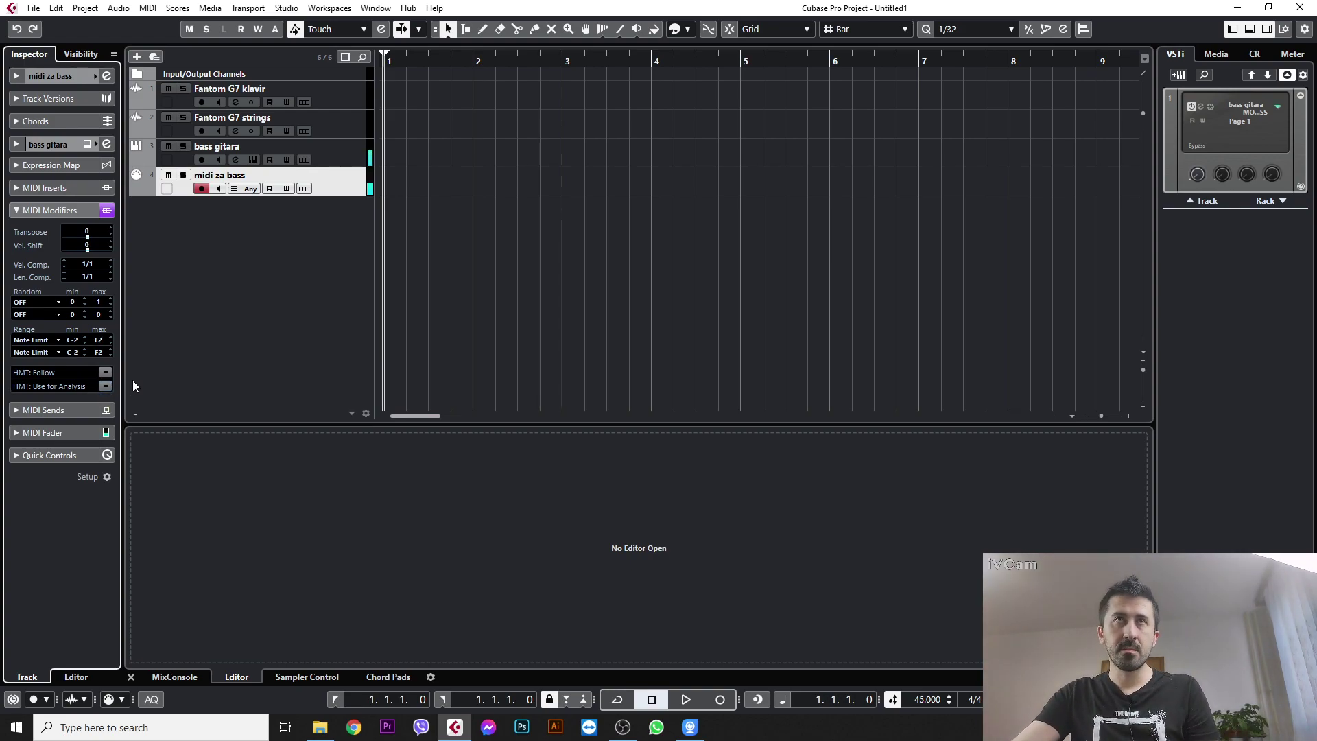
{"action": "left_click", "coordinate": [622, 726]}
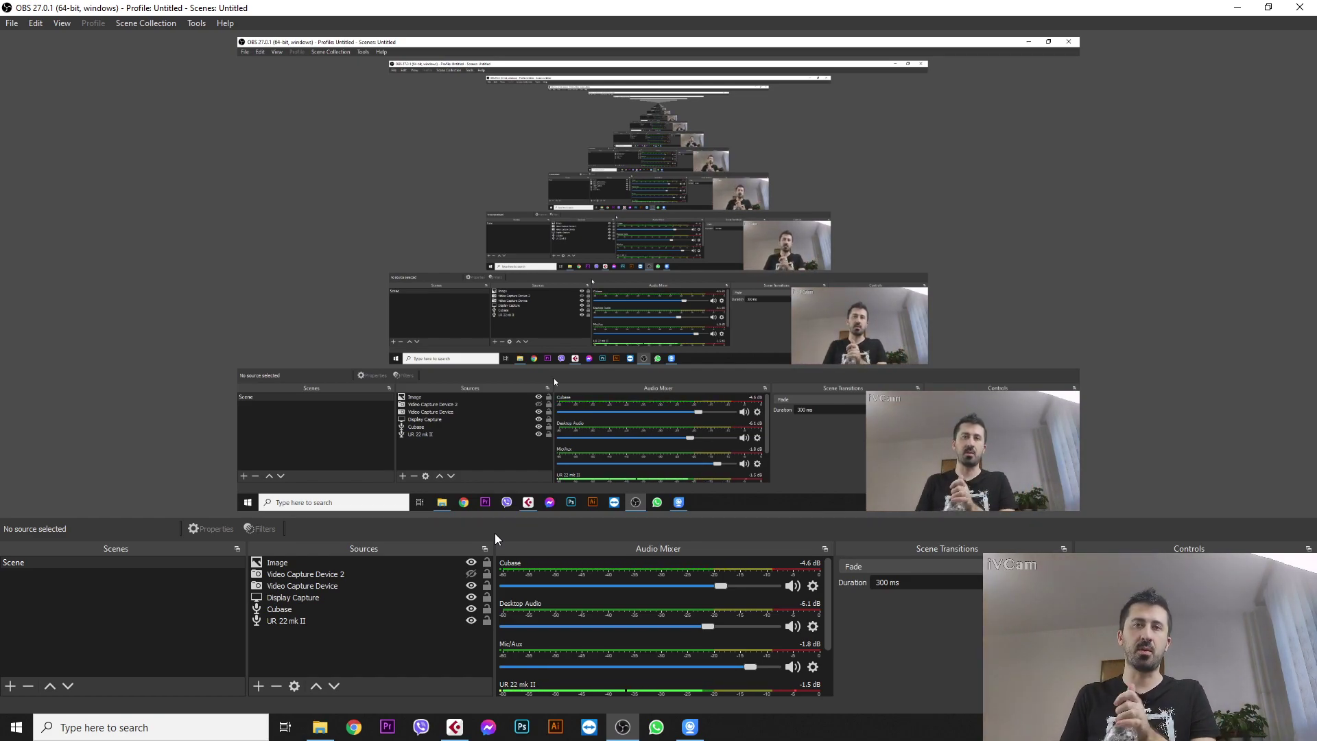
{"action": "key", "text": "alt+Tab"}
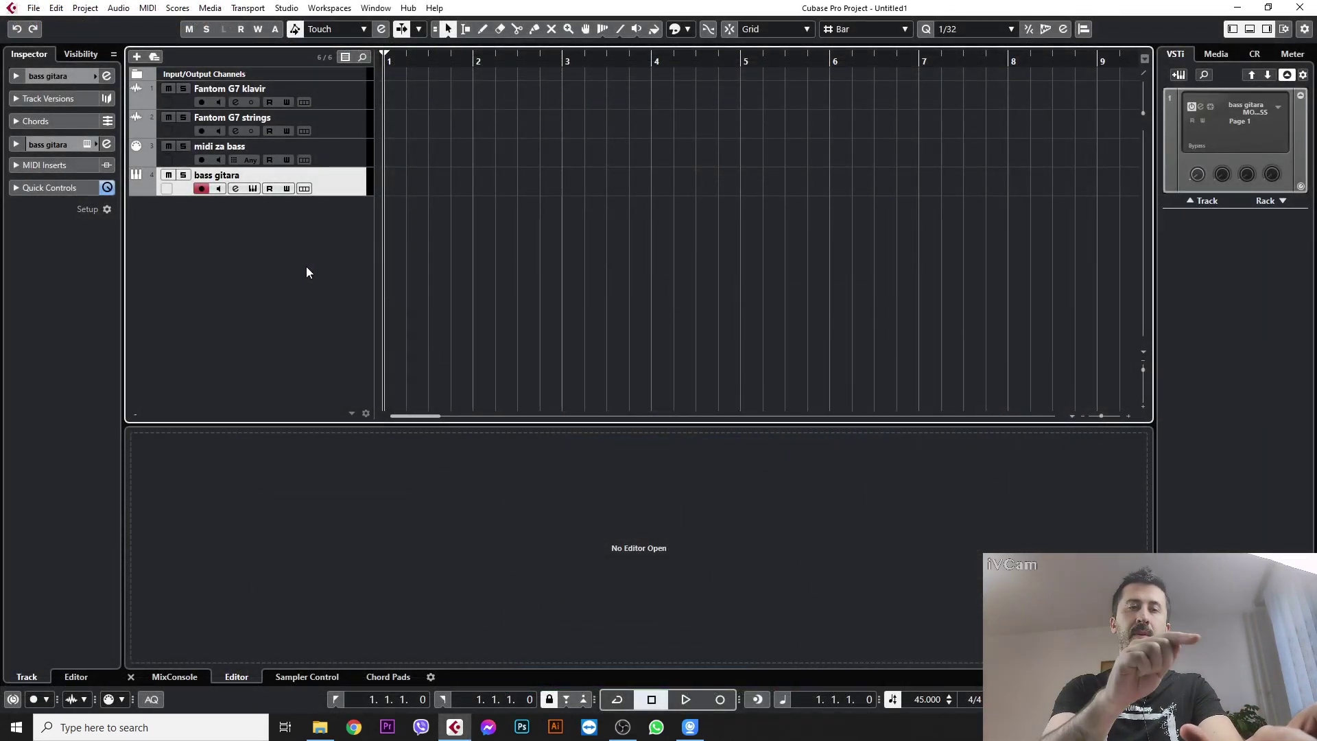
Open the MixConsole, raise the bass gitara channel's fader to 0.38, and close the MixConsole
{"action": "key", "text": "F3"}
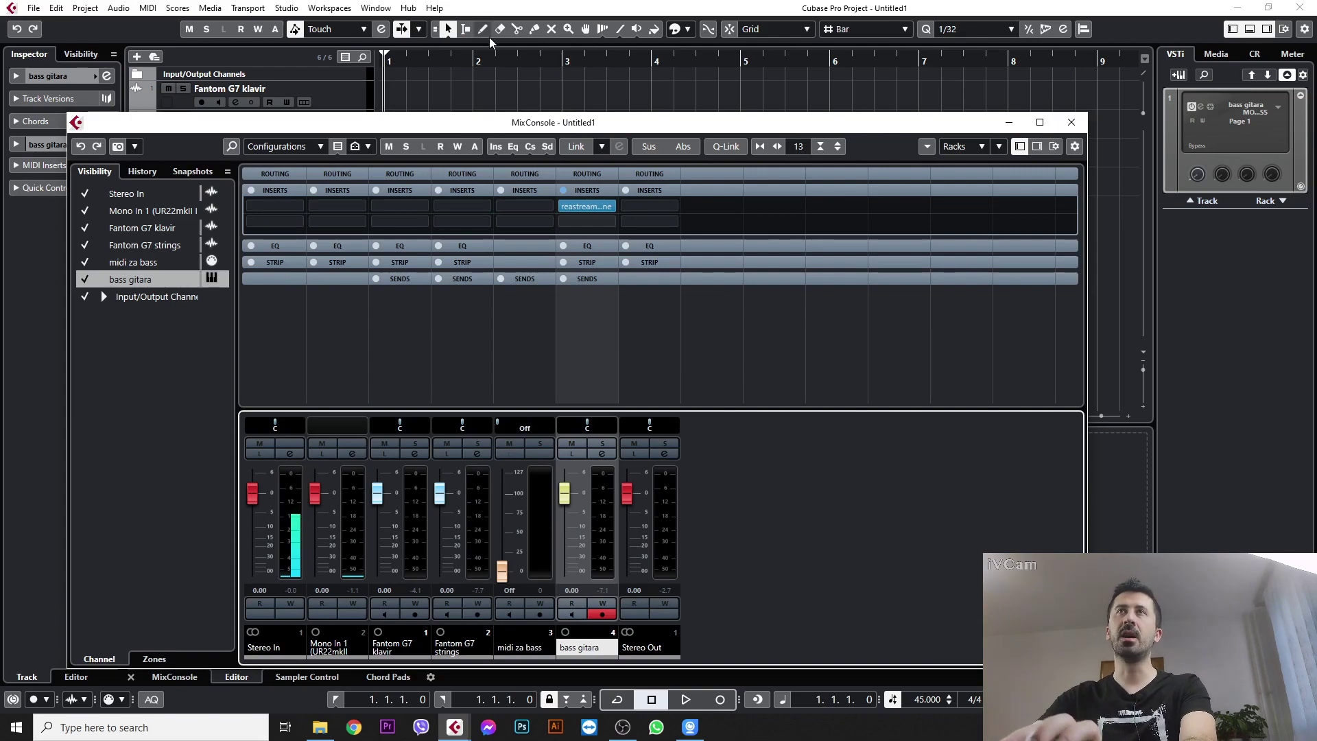
{"action": "left_click_drag", "start_coordinate": [478, 124], "coordinate": [502, 67]}
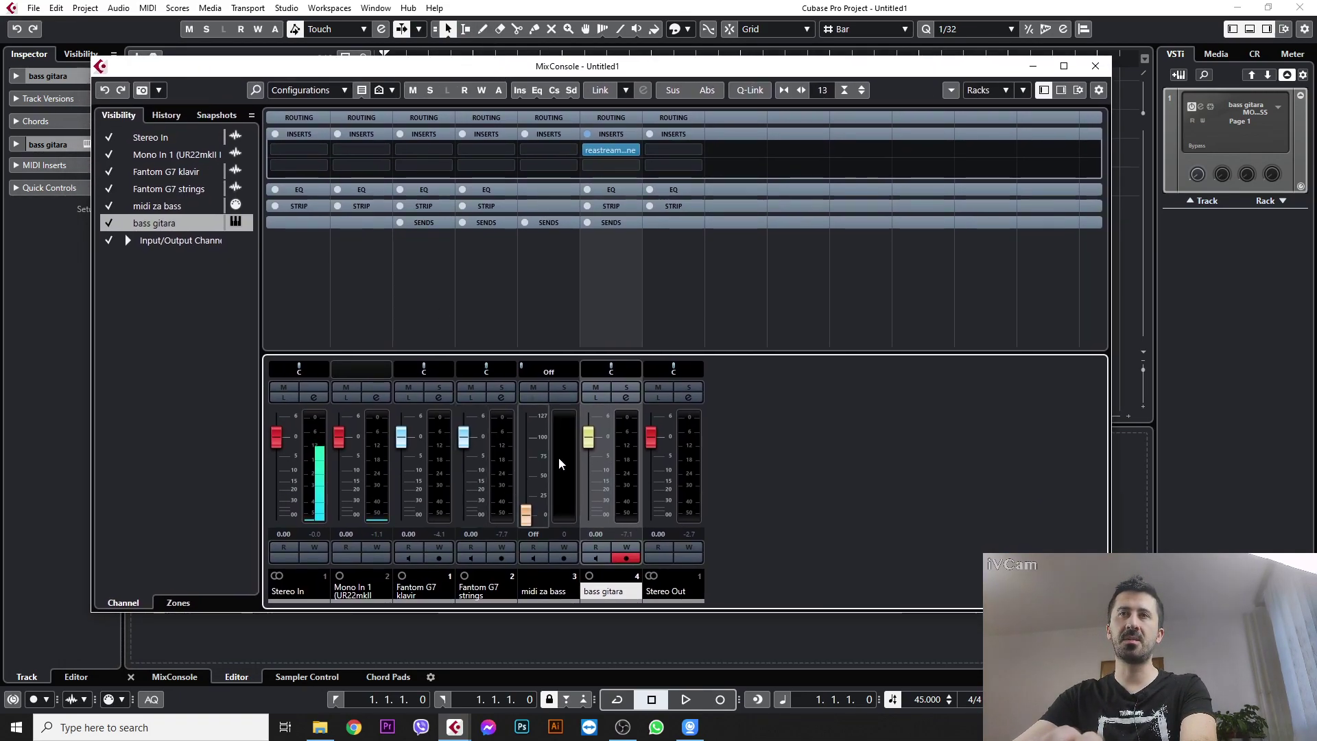
{"action": "left_click_drag", "start_coordinate": [588, 440], "coordinate": [588, 439]}
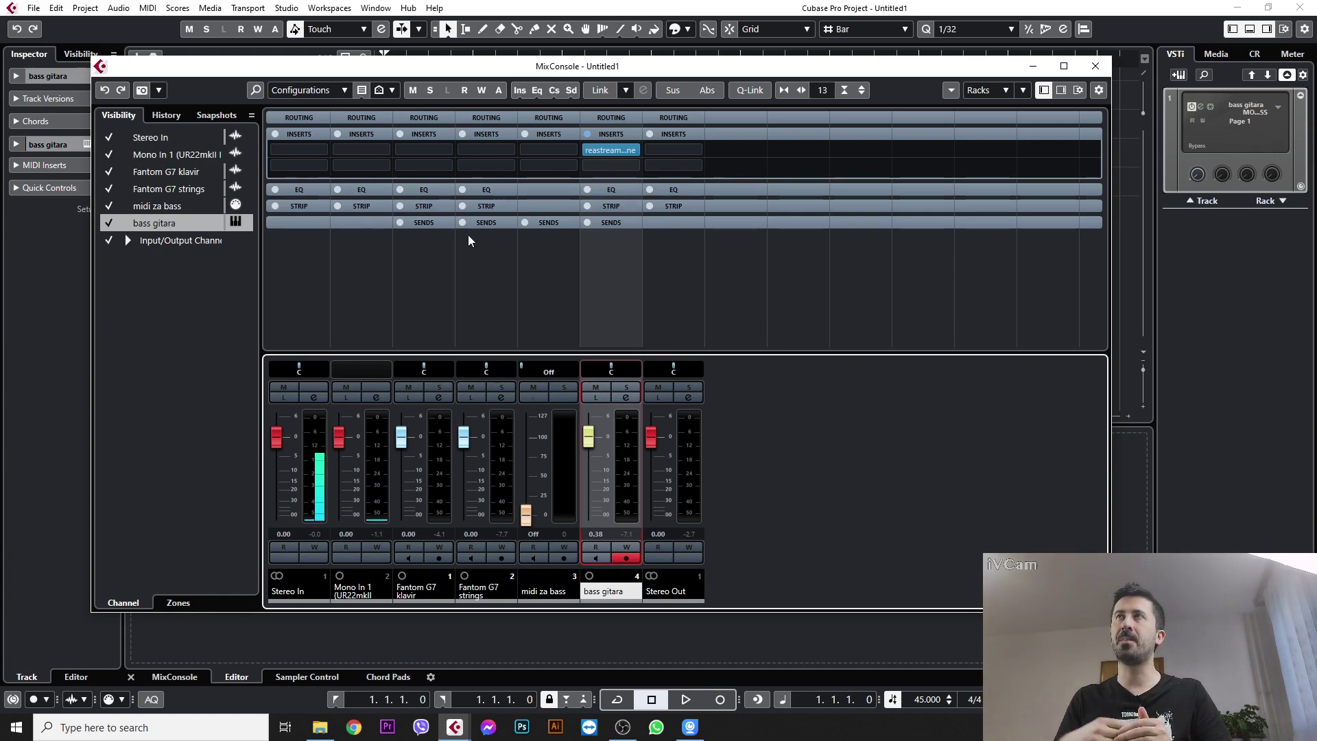
{"action": "left_click", "coordinate": [1095, 67]}
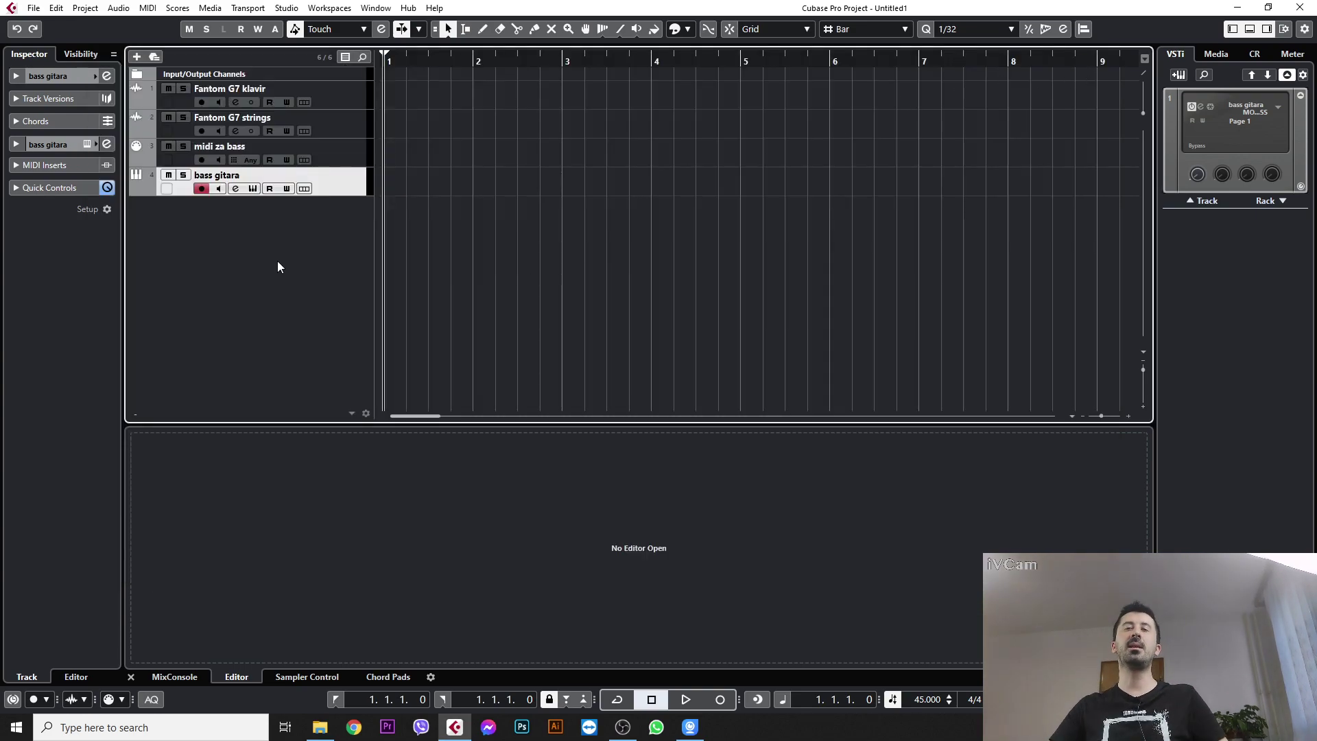